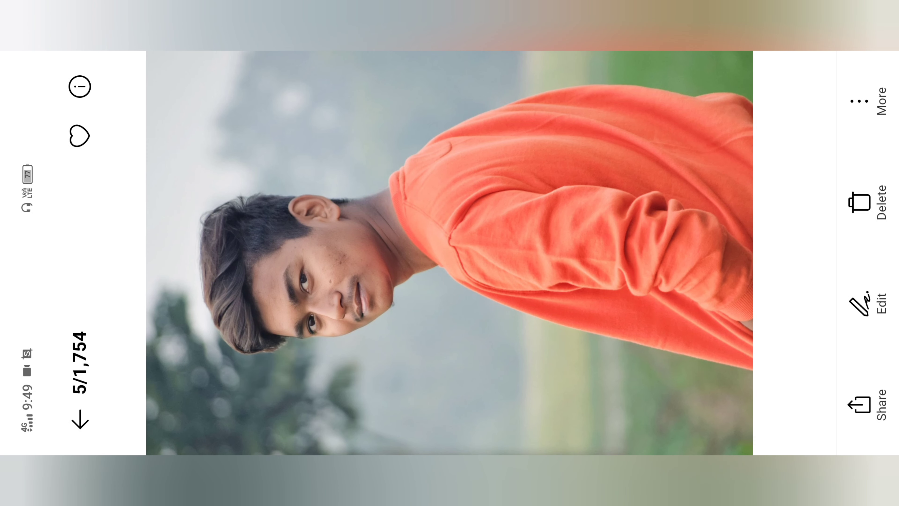
# Share the orange-sweatshirt portrait from Gallery to PicsArt
pyautogui.click(860, 403)
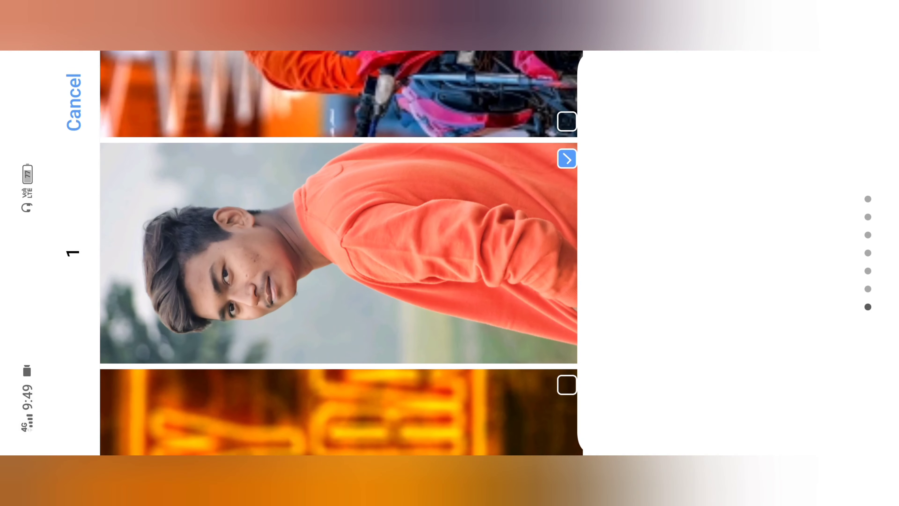
pyautogui.moveTo(729, 142); pyautogui.dragTo(730, 390)
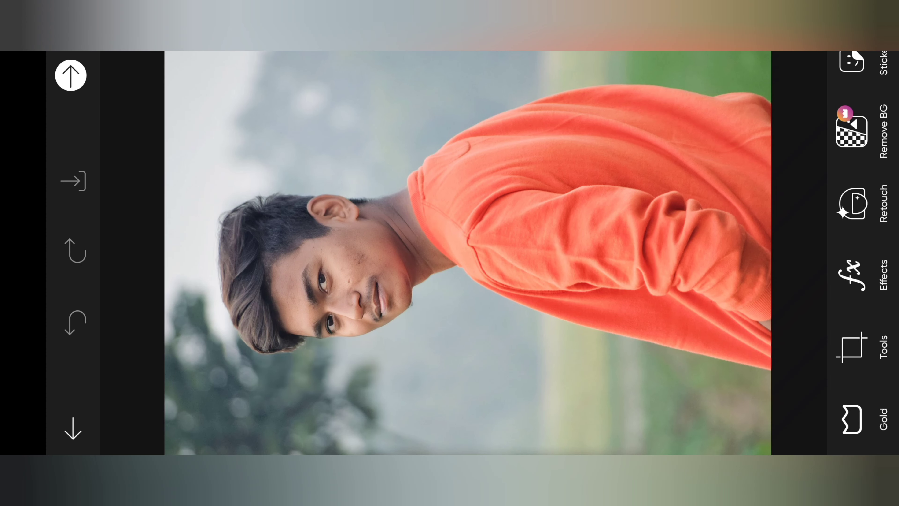
# Apply the Fattal 2 artistic effect to the photo
pyautogui.click(852, 275)
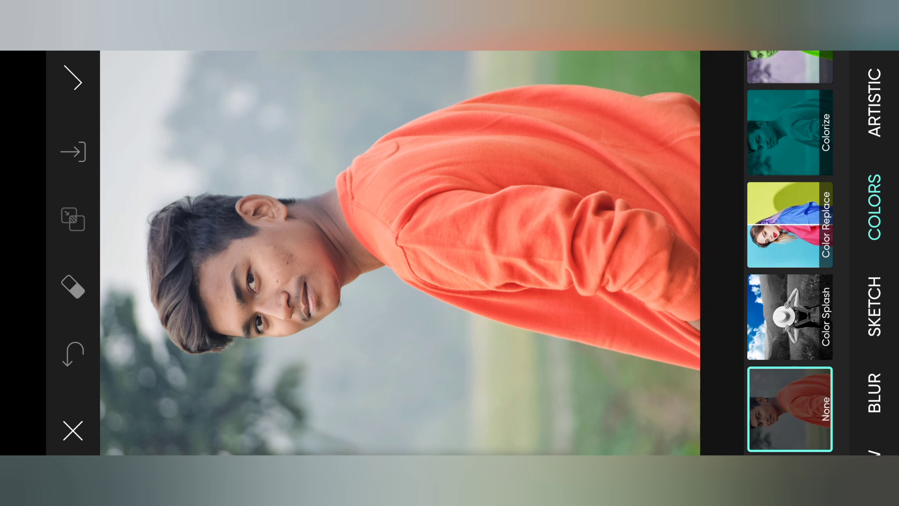
pyautogui.click(875, 114)
pyautogui.moveTo(829, 152); pyautogui.dragTo(819, 407)
pyautogui.moveTo(821, 117); pyautogui.dragTo(821, 274)
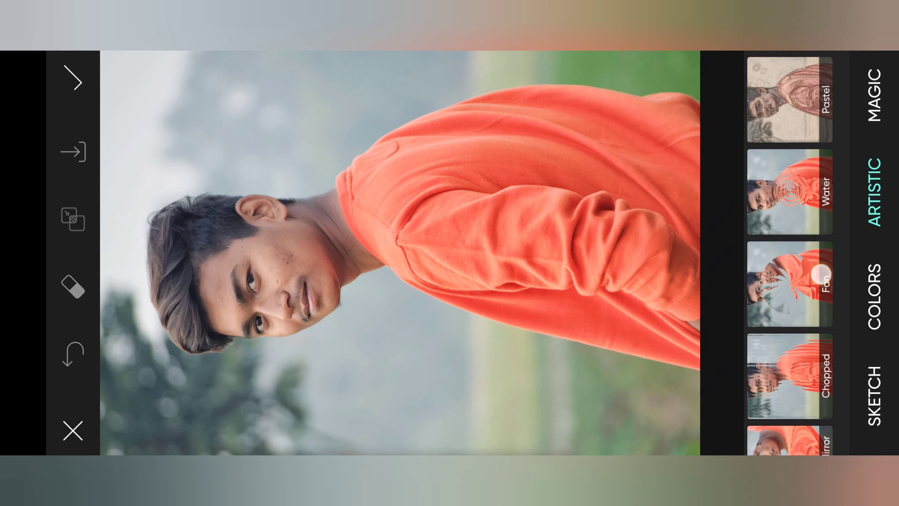
pyautogui.moveTo(820, 142); pyautogui.dragTo(826, 285)
pyautogui.moveTo(814, 141); pyautogui.dragTo(811, 379)
pyautogui.click(791, 188)
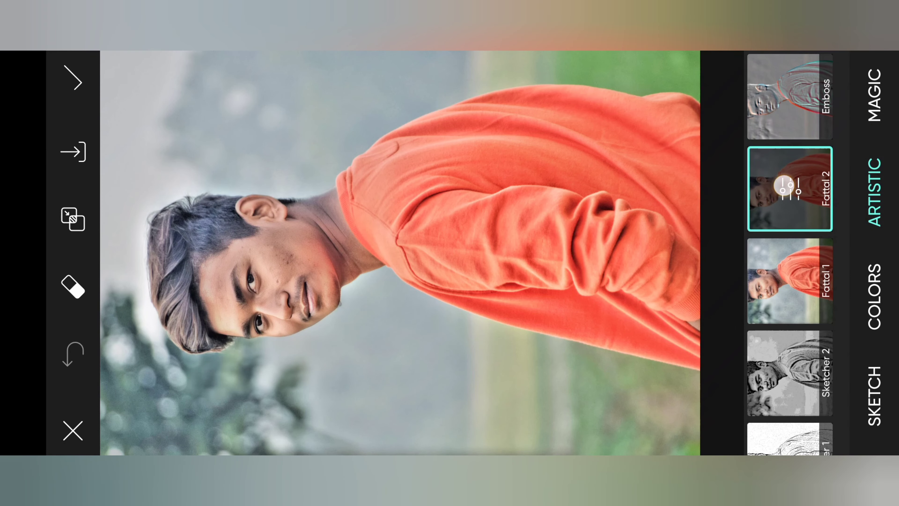
# Set Fattal 2 to fade 0 in Multiply blend and open its Erase mask
pyautogui.click(790, 189)
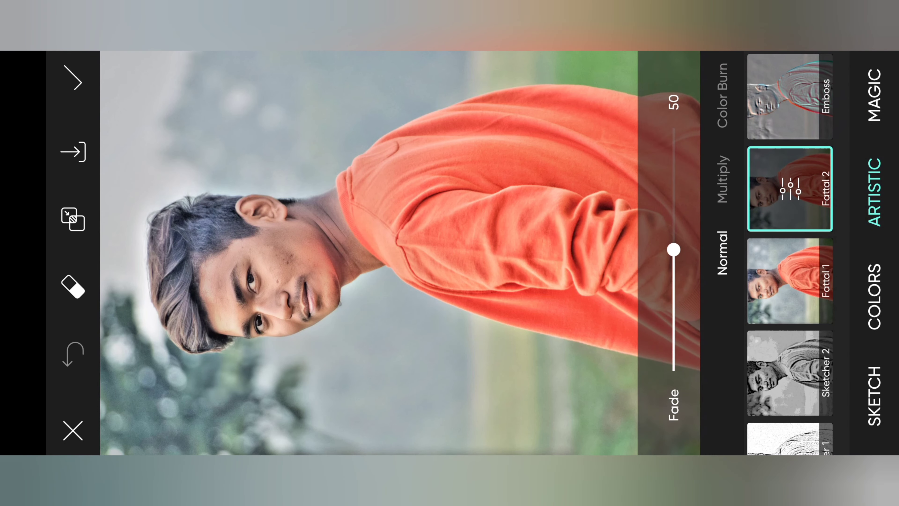
pyautogui.moveTo(674, 250); pyautogui.dragTo(674, 371)
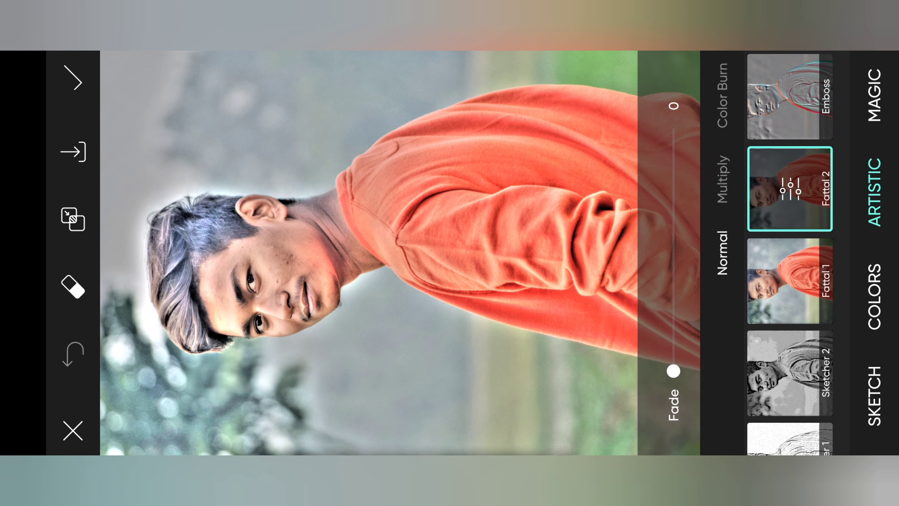
pyautogui.click(723, 179)
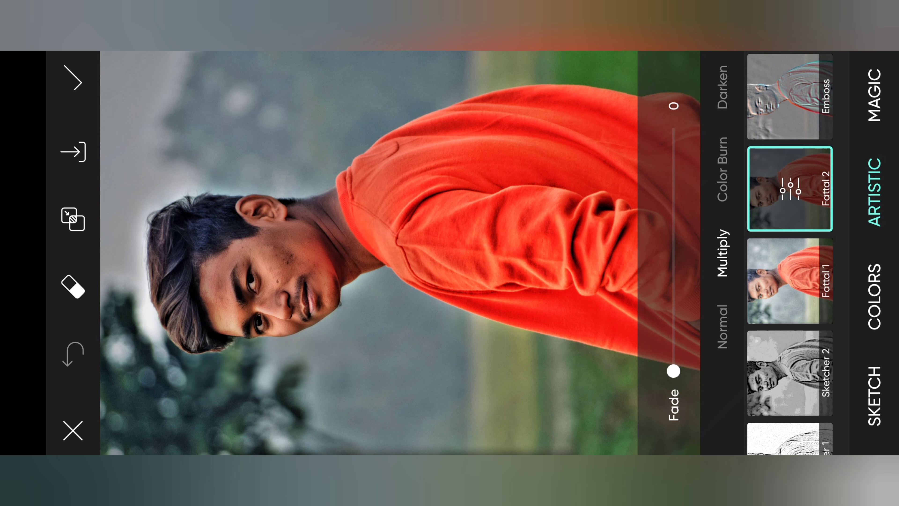
pyautogui.click(72, 286)
pyautogui.click(73, 286)
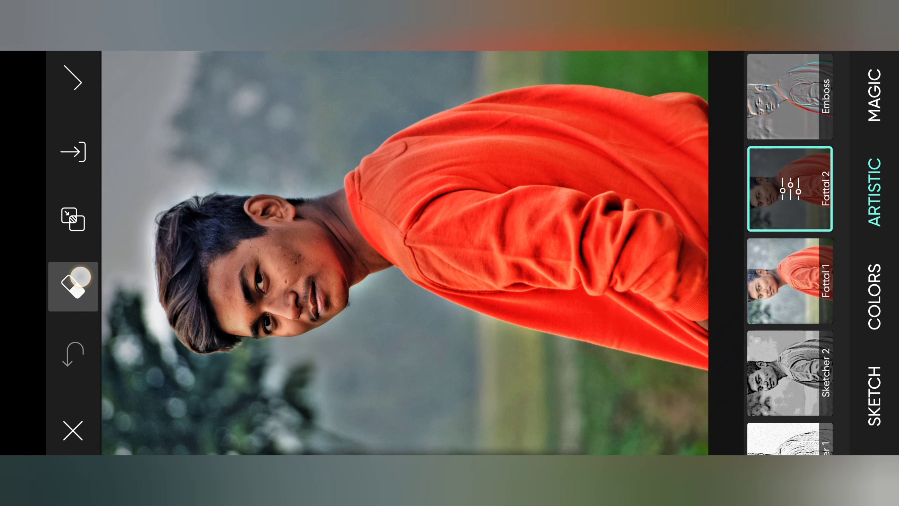
pyautogui.click(855, 252)
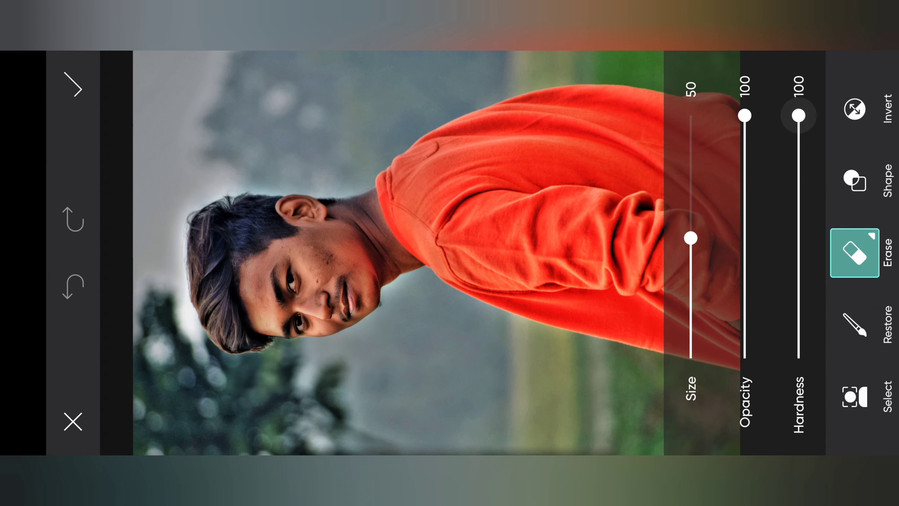
# Erase the Fattal 2 effect from the neck with a size-62 eraser
pyautogui.moveTo(691, 238); pyautogui.dragTo(690, 207)
pyautogui.scroll(5, 435, 248)
pyautogui.moveTo(460, 389); pyautogui.dragTo(453, 366)
pyautogui.scroll(3, 460, 227)
pyautogui.moveTo(345, 229)
pyautogui.mouseDown()
pyautogui.moveTo(496, 300)
pyautogui.moveTo(419, 201)
pyautogui.moveTo(550, 311)
pyautogui.moveTo(351, 110)
pyautogui.mouseUp()
pyautogui.scroll(-3, 513, 209)
pyautogui.scroll(-3, 508, 189)
pyautogui.moveTo(449, 199)
pyautogui.mouseDown()
pyautogui.moveTo(452, 283)
pyautogui.moveTo(401, 164)
pyautogui.mouseUp()
# Shrink the eraser to 41 and erase the effect along the neck edge and nearby background
pyautogui.click(855, 253)
pyautogui.moveTo(690, 207); pyautogui.dragTo(691, 260)
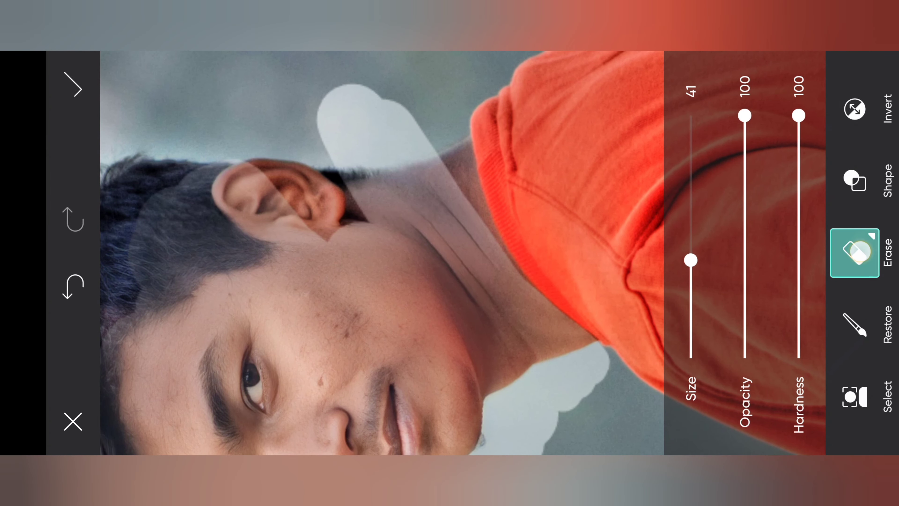
pyautogui.scroll(3, 474, 184)
pyautogui.moveTo(438, 243)
pyautogui.mouseDown()
pyautogui.moveTo(416, 157)
pyautogui.moveTo(438, 151)
pyautogui.moveTo(433, 106)
pyautogui.moveTo(500, 329)
pyautogui.mouseUp()
pyautogui.scroll(-3, 460, 248)
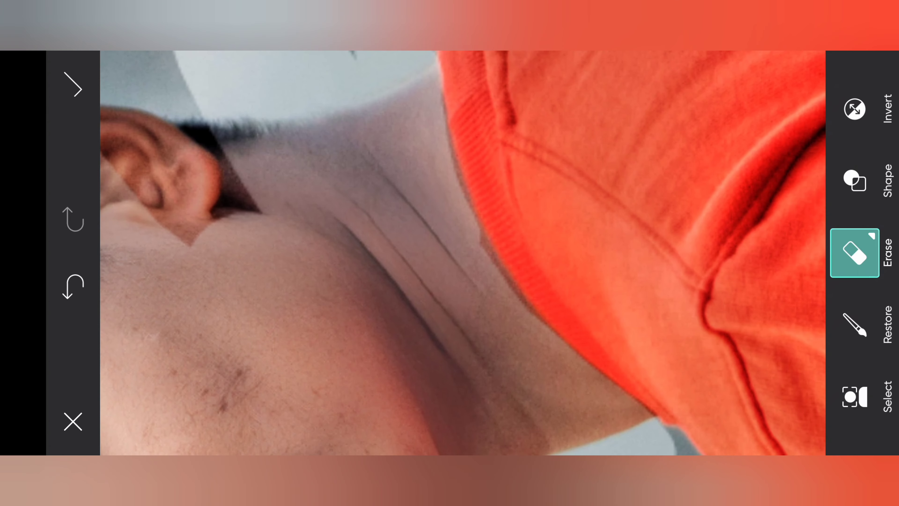
pyautogui.moveTo(418, 120); pyautogui.dragTo(506, 304)
pyautogui.scroll(-3, 458, 248)
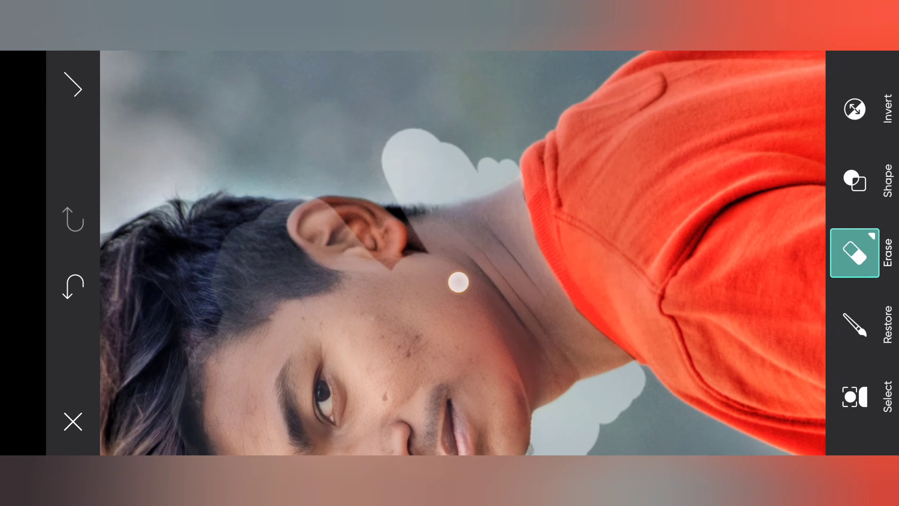
pyautogui.scroll(-5, 454, 178)
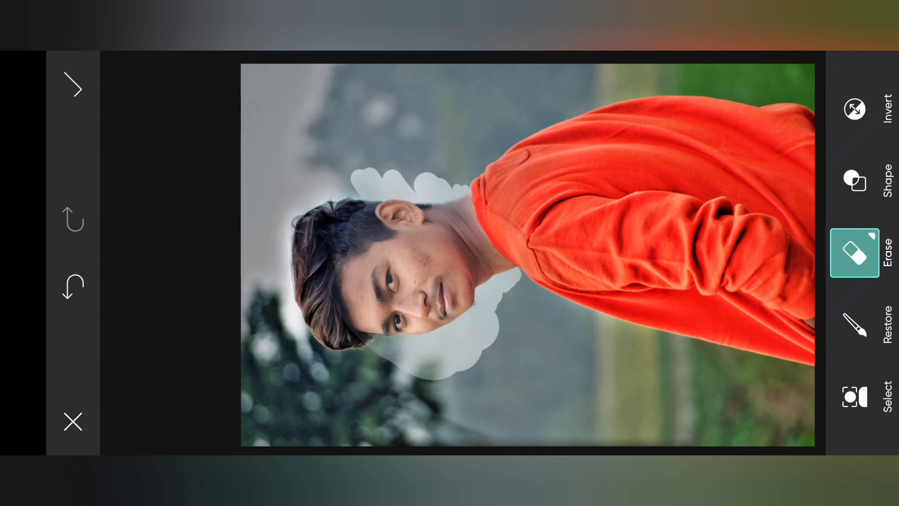
pyautogui.scroll(10, 460, 248)
pyautogui.moveTo(558, 321)
pyautogui.mouseDown()
pyautogui.moveTo(483, 261)
pyautogui.moveTo(585, 215)
pyautogui.moveTo(636, 276)
pyautogui.moveTo(582, 243)
pyautogui.moveTo(510, 225)
pyautogui.moveTo(647, 167)
pyautogui.mouseUp()
# Erase the effect over the face and forehead, then apply the masked effect
pyautogui.moveTo(527, 291); pyautogui.dragTo(458, 241)
pyautogui.scroll(-3, 638, 212)
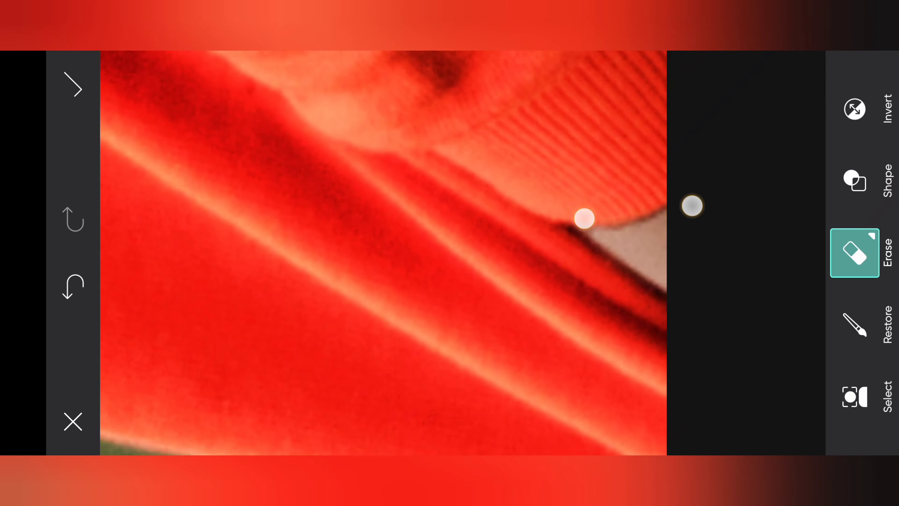
pyautogui.scroll(-3, 672, 213)
pyautogui.scroll(-2, 708, 212)
pyautogui.scroll(3, 414, 141)
pyautogui.scroll(2, 385, 196)
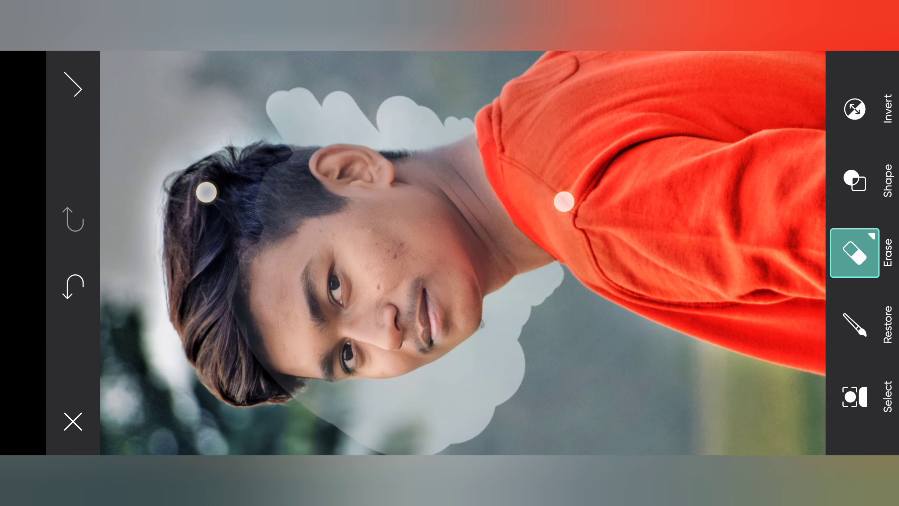
pyautogui.moveTo(357, 306)
pyautogui.mouseDown()
pyautogui.moveTo(241, 299)
pyautogui.moveTo(283, 207)
pyautogui.moveTo(394, 195)
pyautogui.moveTo(283, 232)
pyautogui.moveTo(395, 295)
pyautogui.moveTo(387, 251)
pyautogui.moveTo(266, 187)
pyautogui.mouseUp()
pyautogui.click(72, 84)
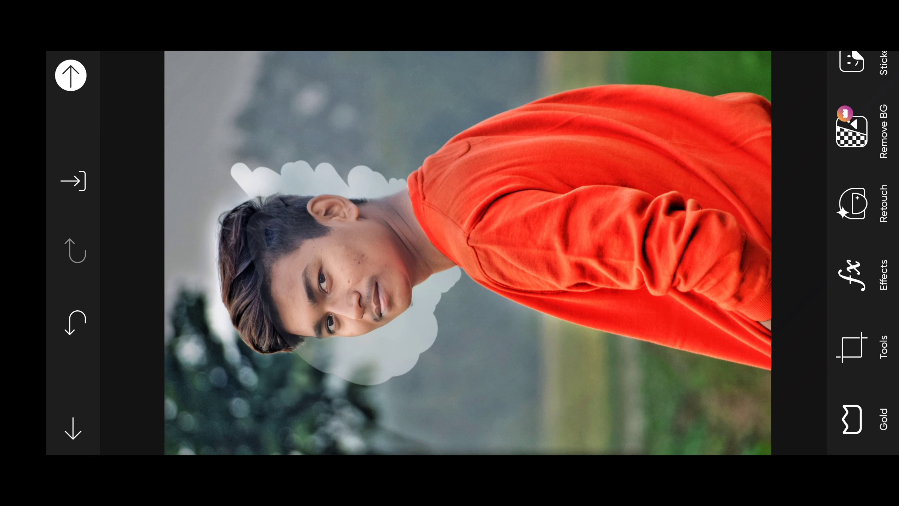
# Add the FX HDR effect with Unsharp at 24 and open its Erase mask
pyautogui.click(851, 275)
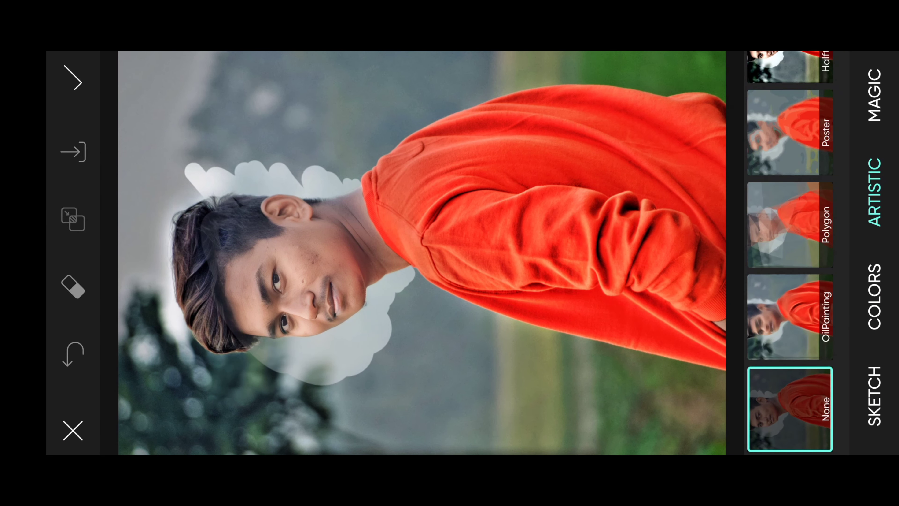
pyautogui.scroll(-5, 874, 248)
pyautogui.click(874, 239)
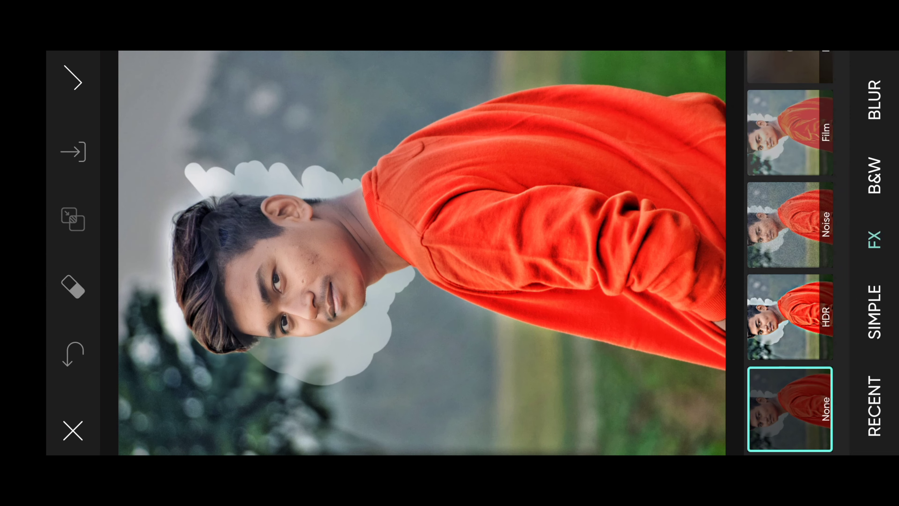
pyautogui.click(789, 317)
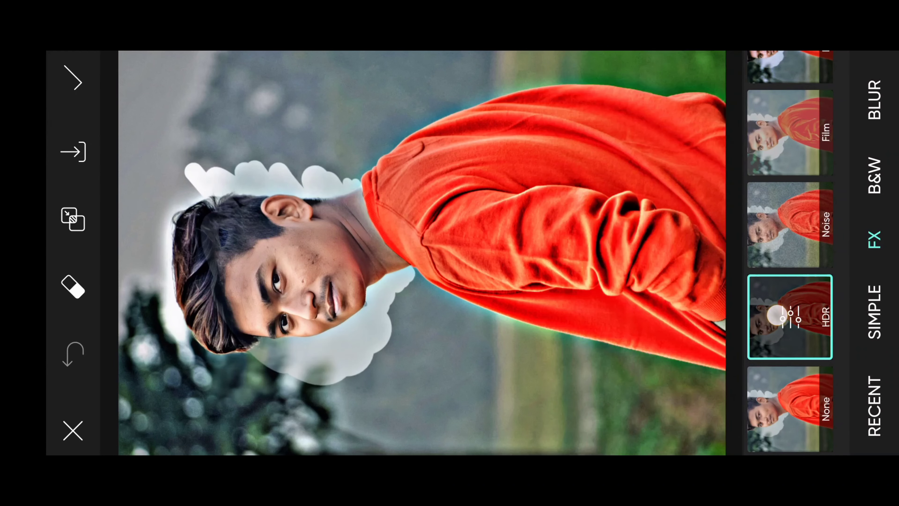
pyautogui.click(776, 315)
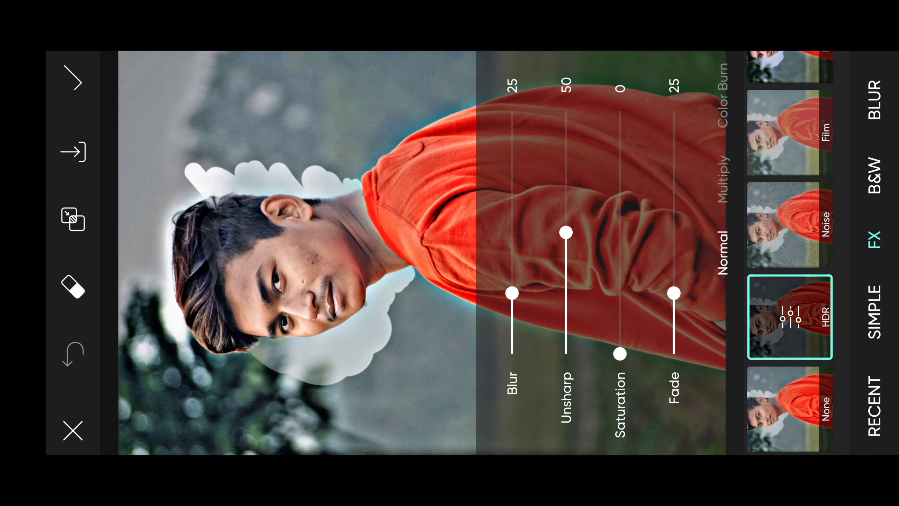
pyautogui.moveTo(566, 232)
pyautogui.mouseDown()
pyautogui.moveTo(566, 342)
pyautogui.moveTo(566, 111)
pyautogui.mouseUp()
pyautogui.click(73, 287)
pyautogui.click(855, 253)
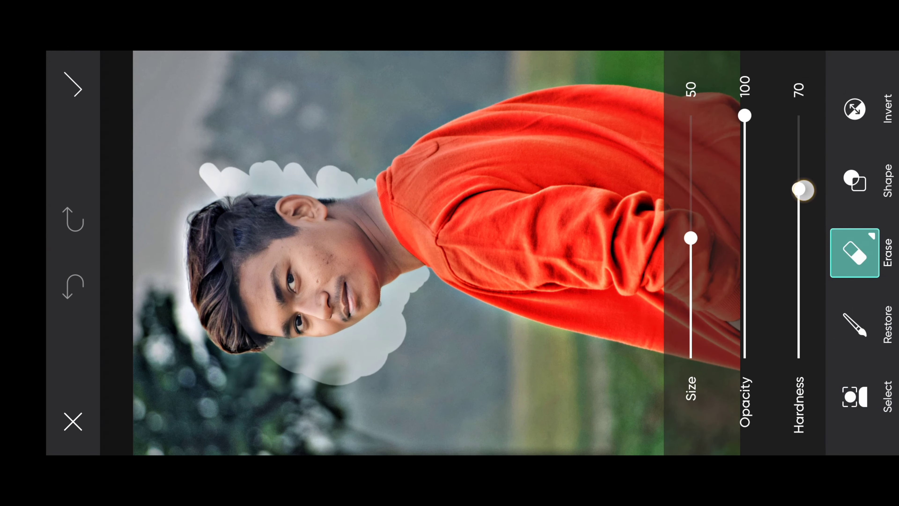
# Zoom in on the man's face to mask the HDR effect
pyautogui.click(525, 211)
pyautogui.scroll(5, 526, 211)
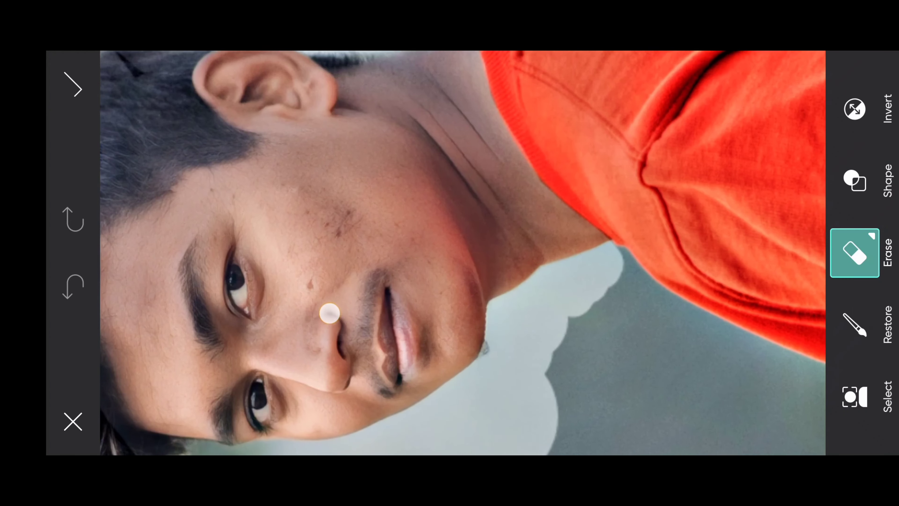
pyautogui.scroll(-2, 358, 172)
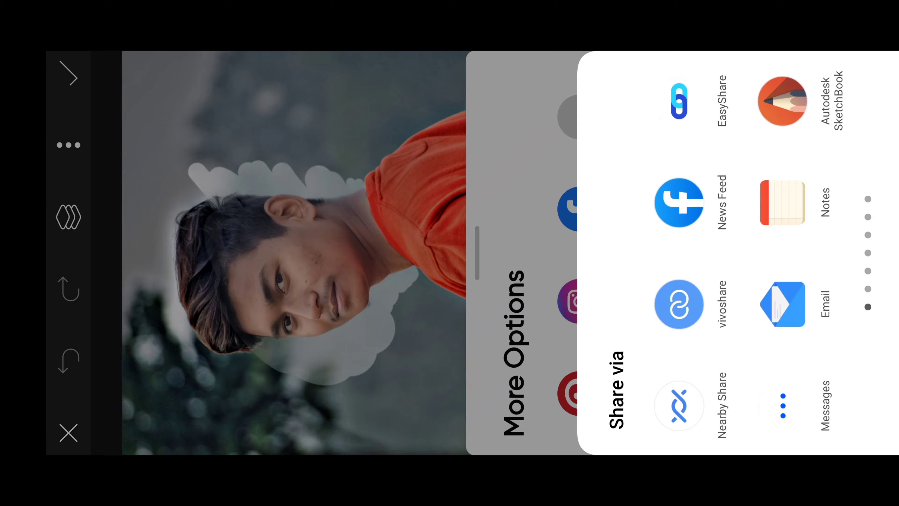
# Send the photo to Snapseed and open the Selective tool
pyautogui.moveTo(747, 142); pyautogui.dragTo(747, 407)
pyautogui.click(683, 407)
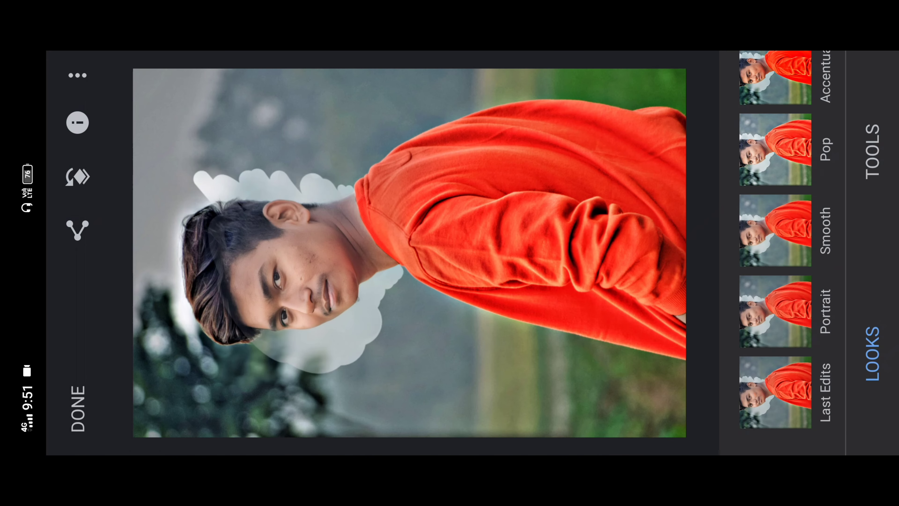
pyautogui.click(867, 149)
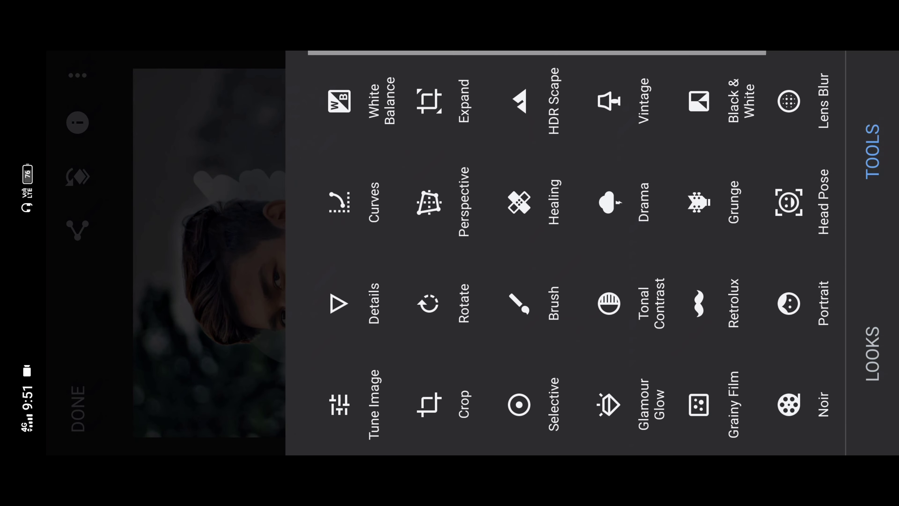
pyautogui.click(519, 404)
# Add a Selective point with saturation -14 and brightness +27, and apply it
pyautogui.click(483, 187)
pyautogui.moveTo(602, 187)
pyautogui.mouseDown()
pyautogui.moveTo(634, 163)
pyautogui.moveTo(634, 173)
pyautogui.moveTo(727, 145)
pyautogui.mouseUp()
pyautogui.moveTo(669, 177); pyautogui.dragTo(667, 145)
pyautogui.click(871, 82)
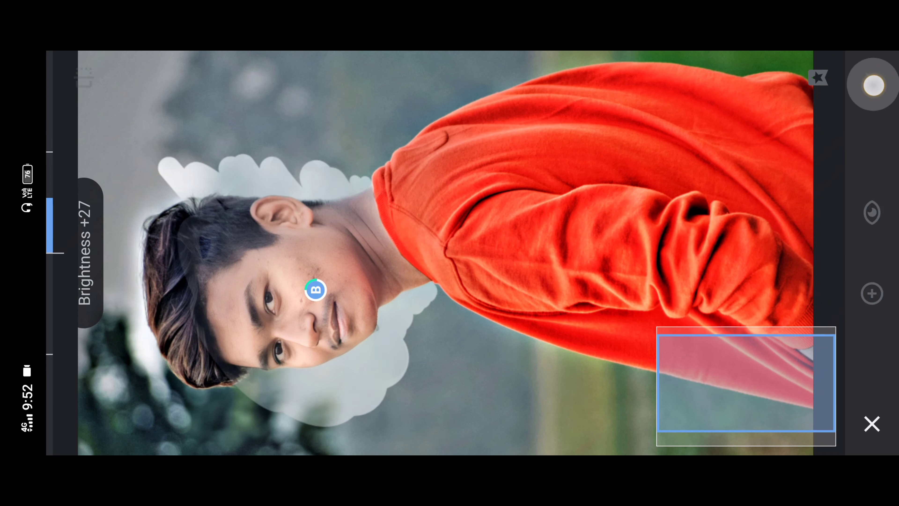
pyautogui.press('Escape')
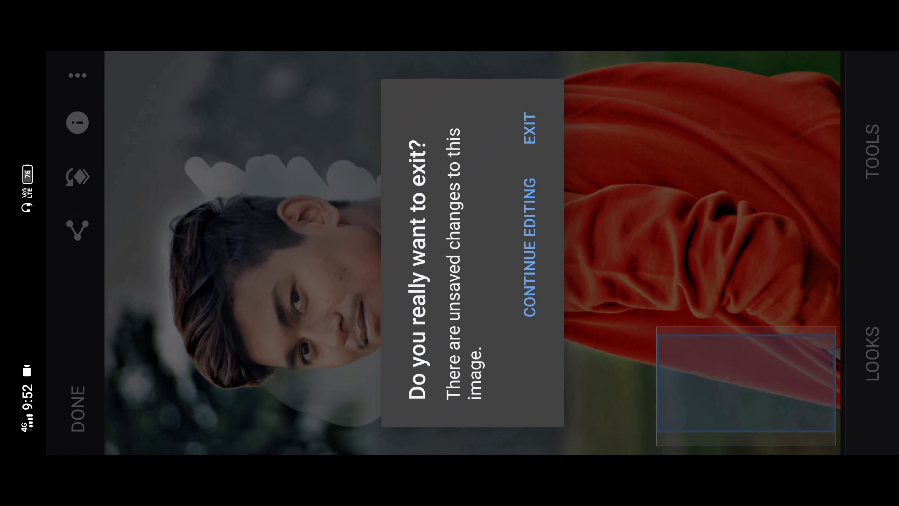
# Dismiss the exit prompt and stay in the Snapseed editor
pyautogui.click(529, 241)
pyautogui.scroll(3, 433, 253)
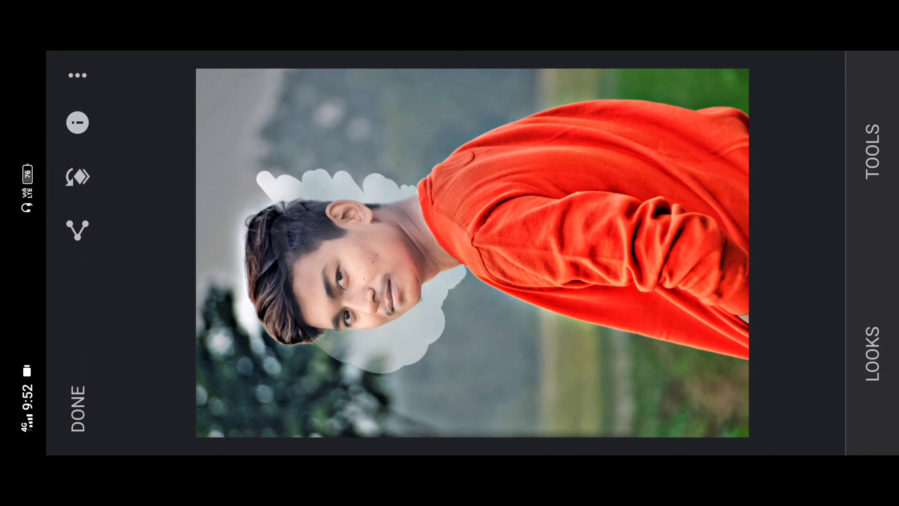
pyautogui.click(683, 202)
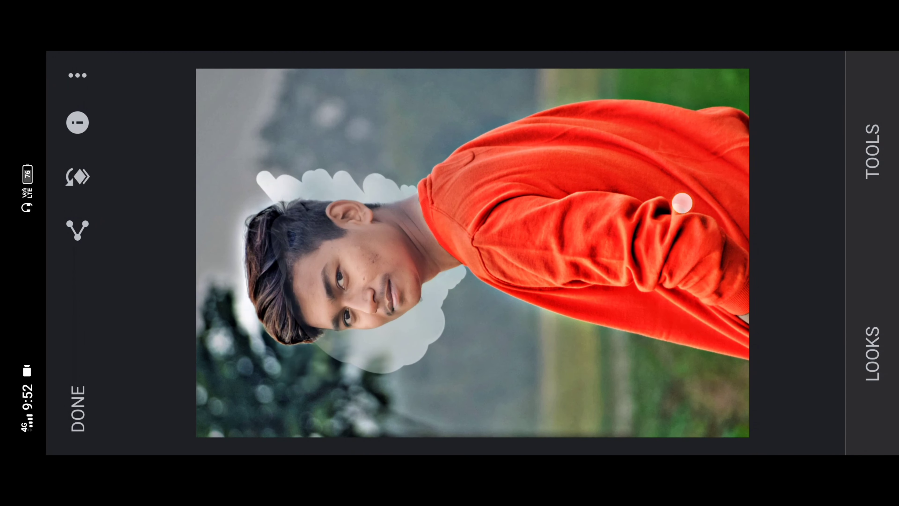
pyautogui.click(700, 188)
# Brighten the face with a second Selective point, apply it, and share the photo
pyautogui.click(864, 146)
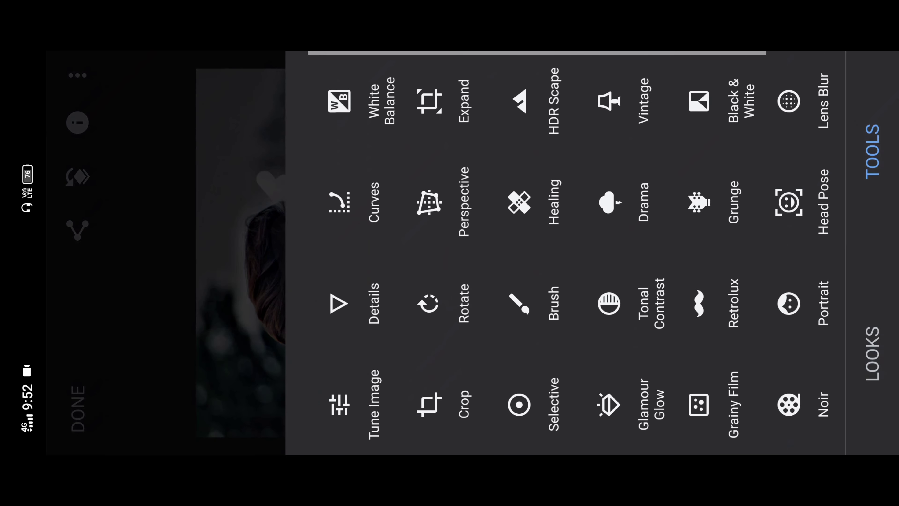
pyautogui.click(517, 407)
pyautogui.scroll(5, 408, 280)
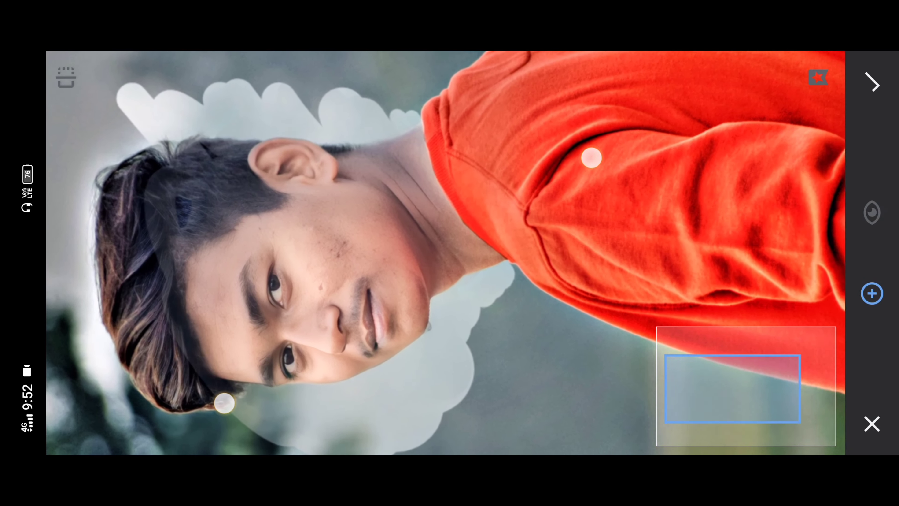
pyautogui.moveTo(267, 348); pyautogui.dragTo(309, 313)
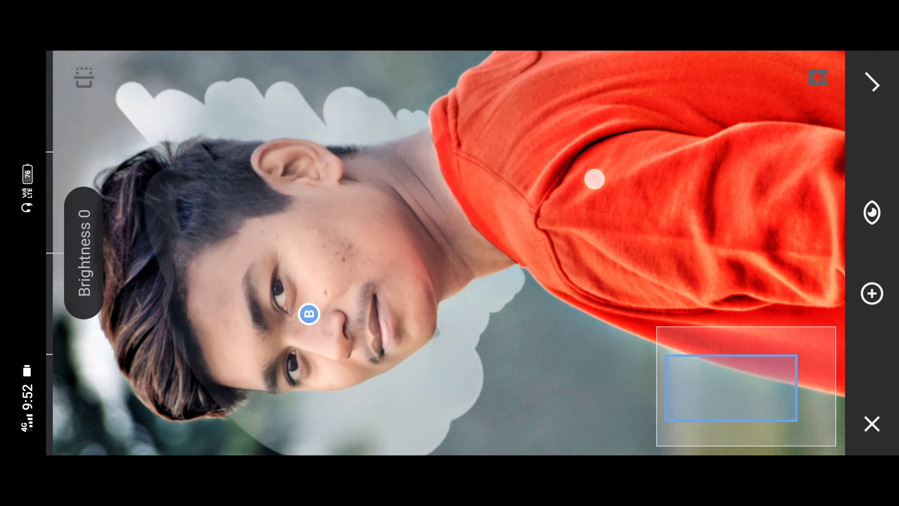
pyautogui.moveTo(594, 178)
pyautogui.mouseDown()
pyautogui.moveTo(596, 147)
pyautogui.moveTo(634, 160)
pyautogui.moveTo(607, 152)
pyautogui.moveTo(667, 141)
pyautogui.moveTo(634, 153)
pyautogui.mouseUp()
pyautogui.click(872, 83)
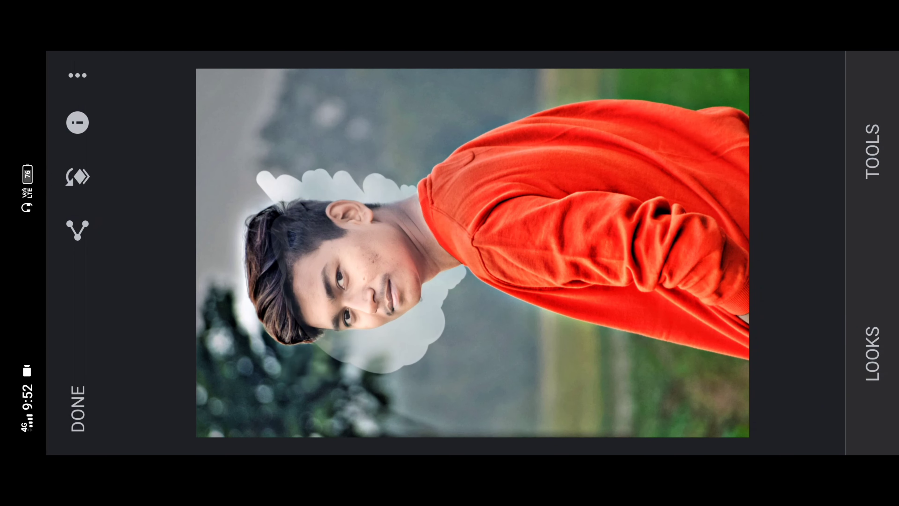
pyautogui.click(76, 229)
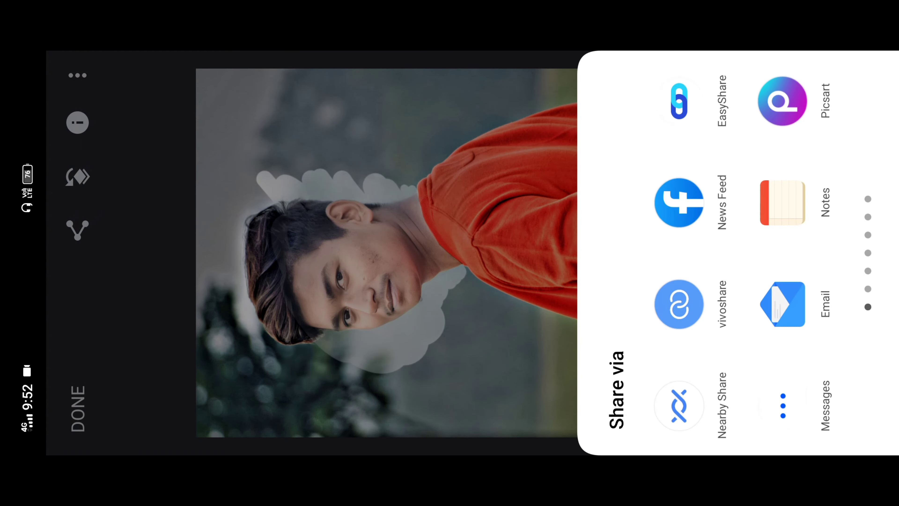
# Open the photo in Autodesk SketchBook and duplicate its layer
pyautogui.moveTo(708, 177); pyautogui.dragTo(708, 355)
pyautogui.click(677, 202)
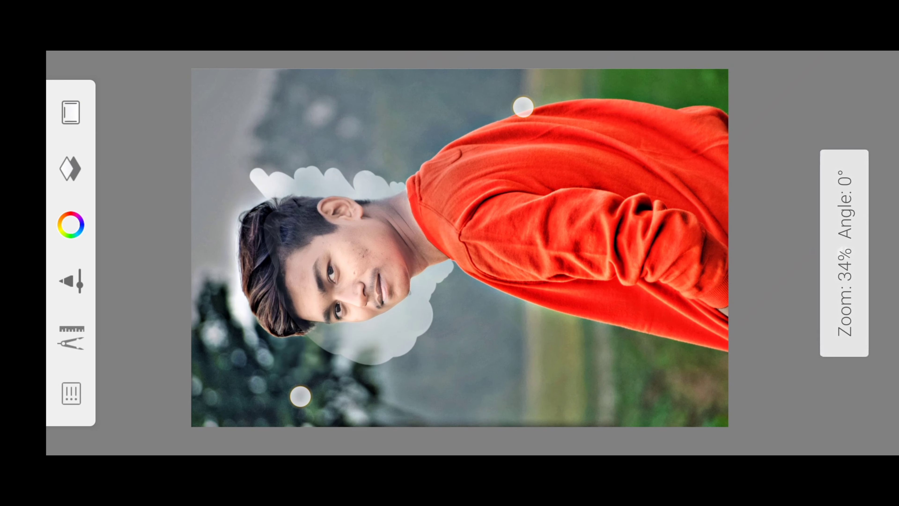
pyautogui.click(71, 168)
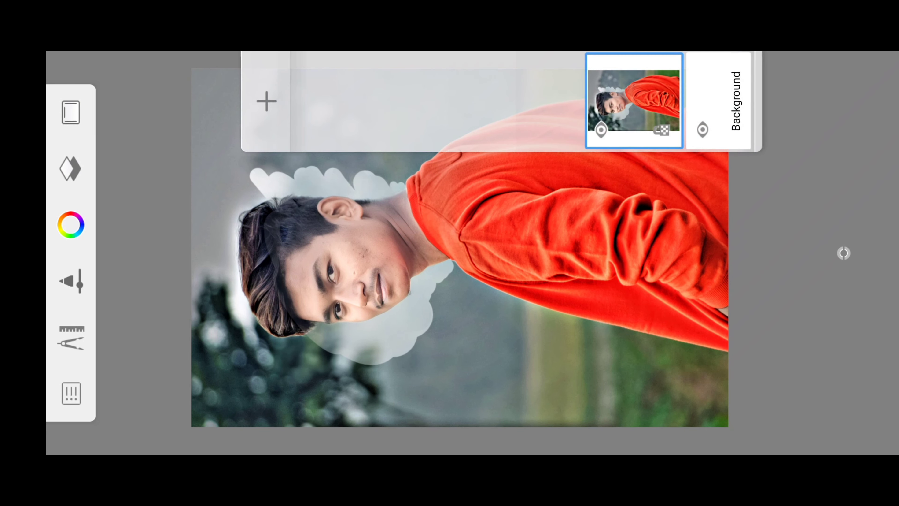
pyautogui.click(634, 101)
pyautogui.click(140, 124)
pyautogui.click(71, 169)
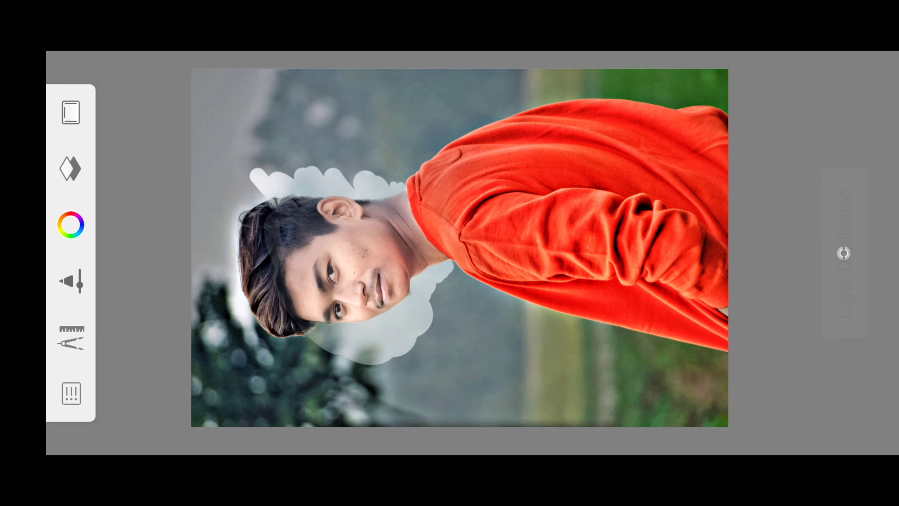
# Choose the Smudge Round Bristle Brush from the Brush Library
pyautogui.click(71, 281)
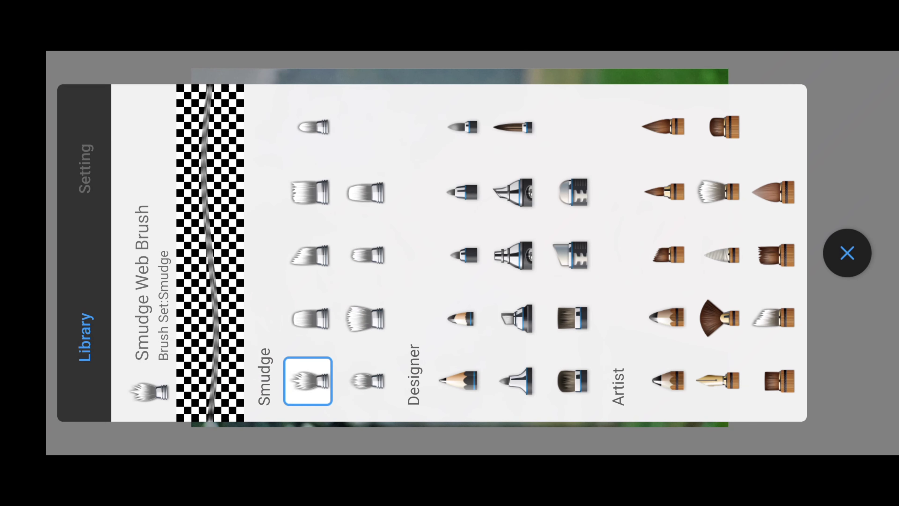
pyautogui.click(363, 318)
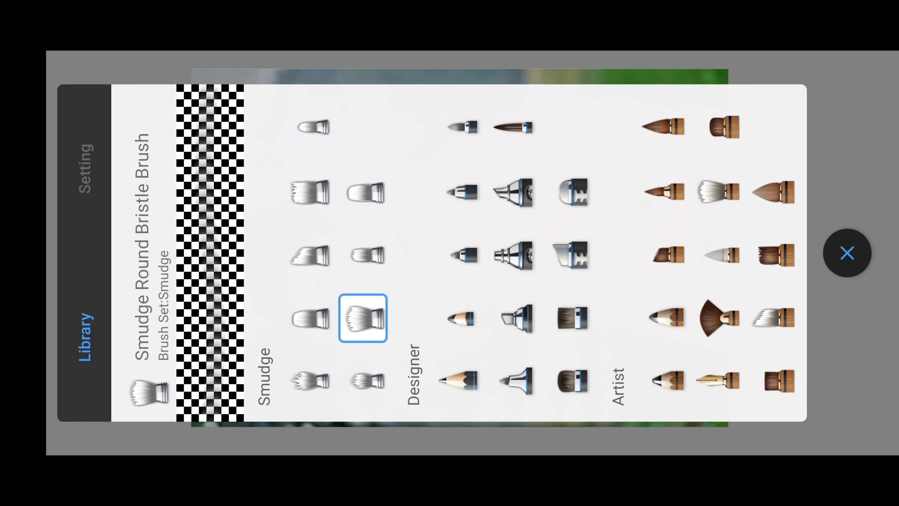
pyautogui.click(363, 317)
pyautogui.click(847, 253)
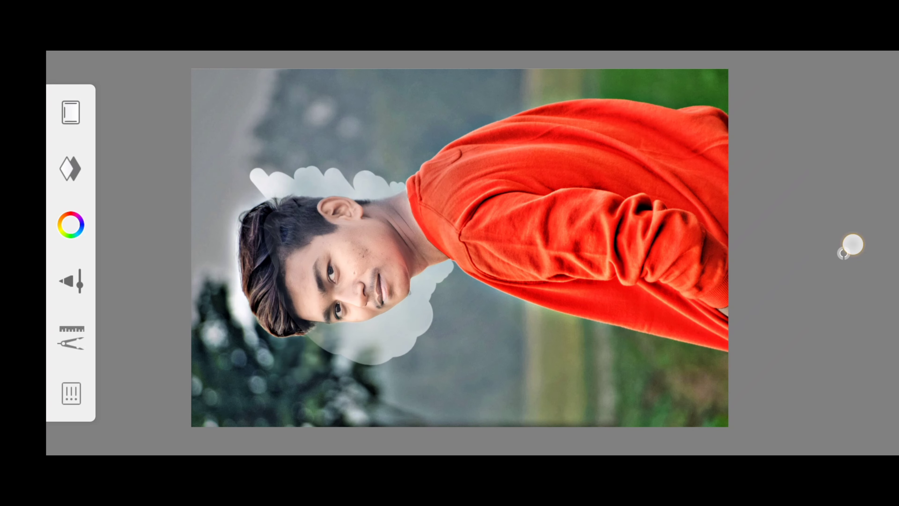
pyautogui.click(68, 275)
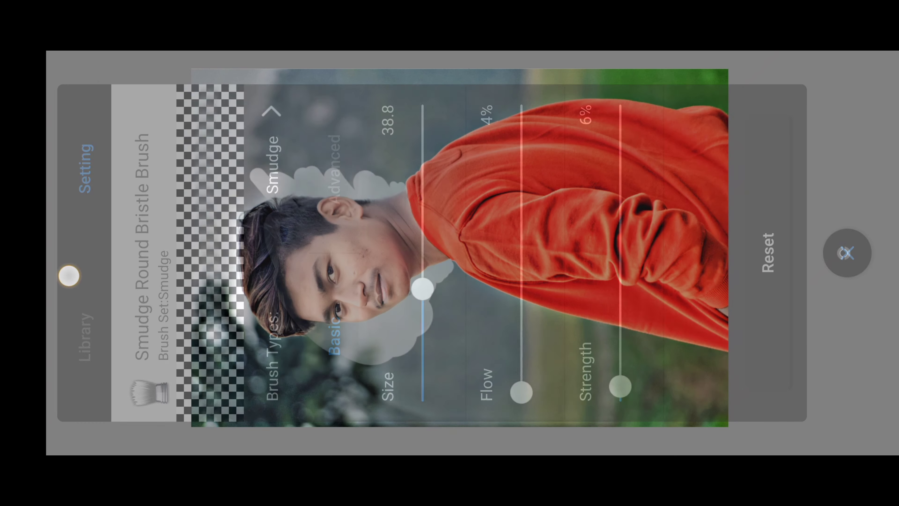
pyautogui.click(848, 253)
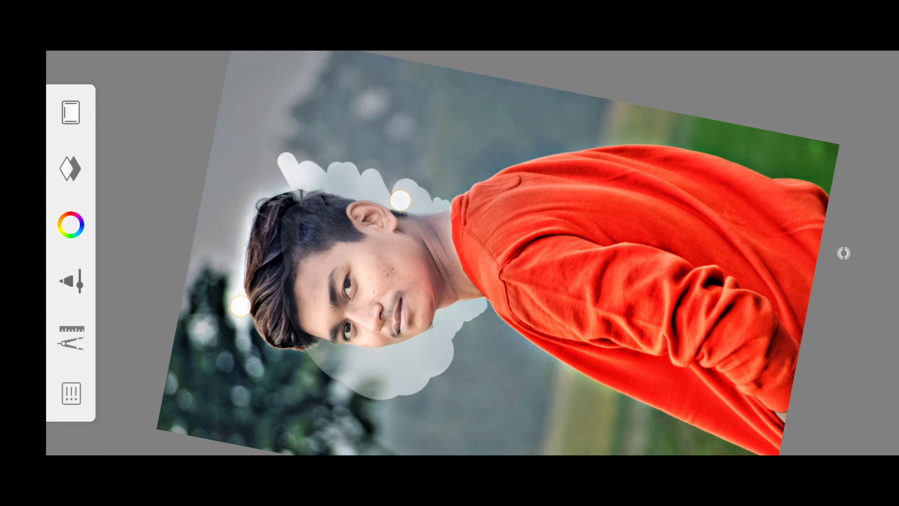
pyautogui.moveTo(400, 200); pyautogui.dragTo(646, 220)
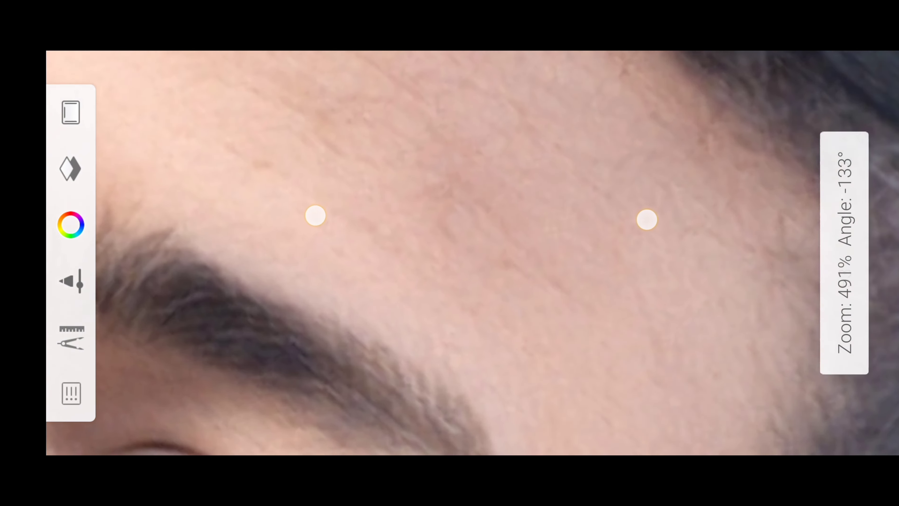
pyautogui.click(844, 253)
# Set the smudge brush to 39.2 and smooth the forehead skin
pyautogui.moveTo(442, 251); pyautogui.dragTo(410, 226)
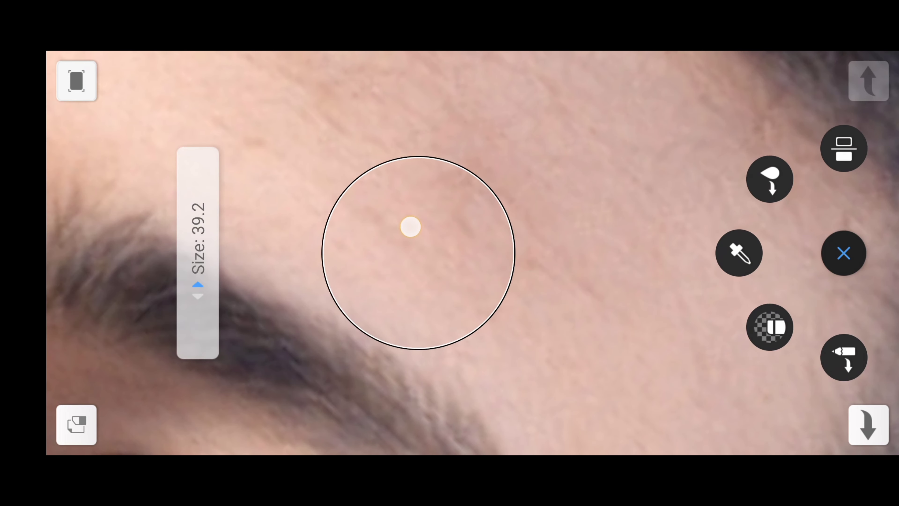
pyautogui.moveTo(361, 152); pyautogui.dragTo(324, 185)
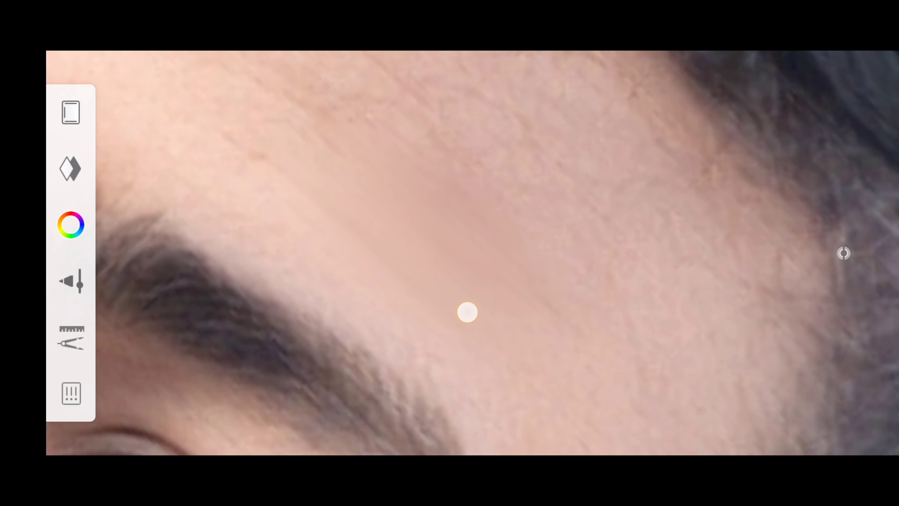
pyautogui.moveTo(520, 179); pyautogui.dragTo(420, 288)
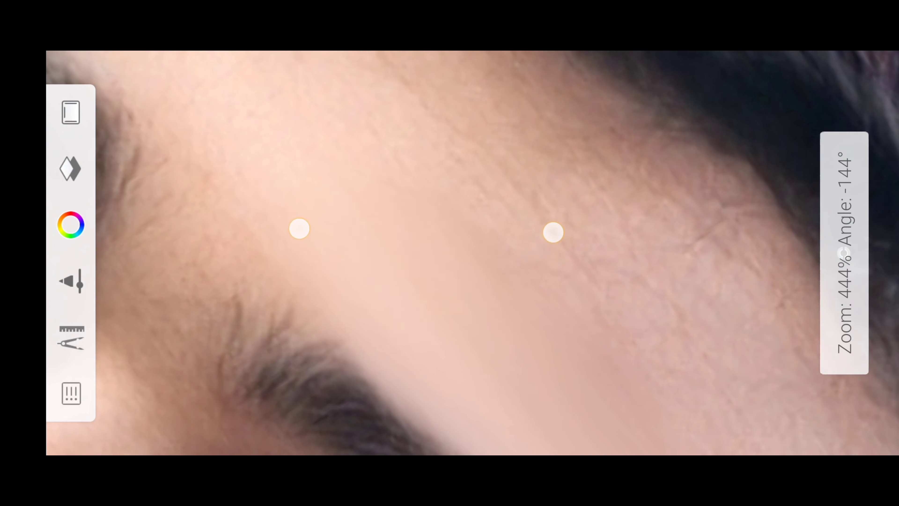
pyautogui.moveTo(281, 290); pyautogui.dragTo(299, 229)
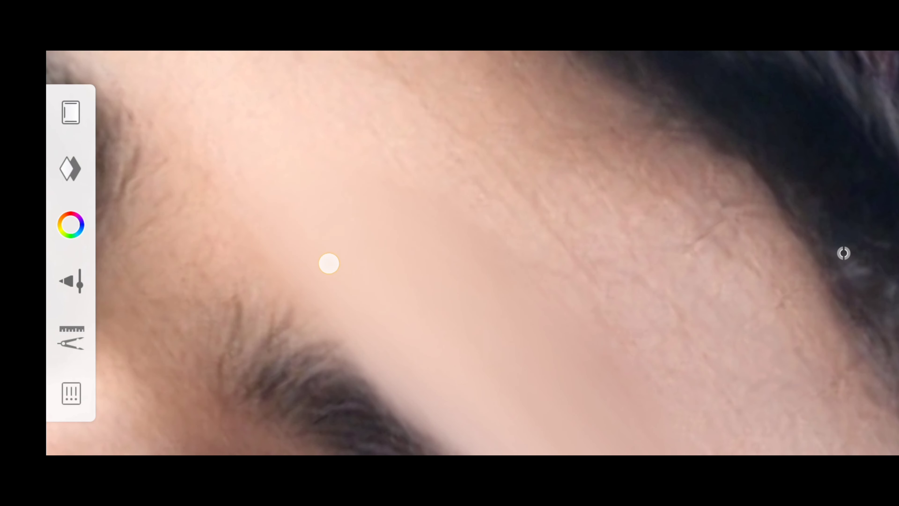
pyautogui.moveTo(329, 264)
pyautogui.mouseDown()
pyautogui.moveTo(494, 172)
pyautogui.moveTo(664, 136)
pyautogui.mouseUp()
# Smooth the skin beside the eye and temple
pyautogui.moveTo(353, 340)
pyautogui.mouseDown()
pyautogui.moveTo(360, 227)
pyautogui.moveTo(430, 186)
pyautogui.moveTo(411, 223)
pyautogui.moveTo(675, 143)
pyautogui.mouseUp()
pyautogui.moveTo(518, 350)
pyautogui.mouseDown()
pyautogui.moveTo(430, 278)
pyautogui.moveTo(390, 211)
pyautogui.mouseUp()
pyautogui.moveTo(416, 327); pyautogui.dragTo(600, 199)
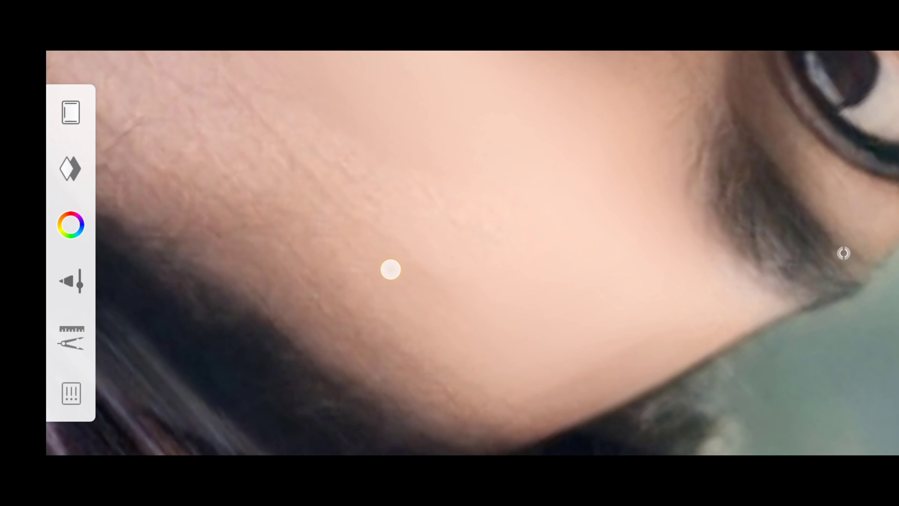
pyautogui.moveTo(391, 269); pyautogui.dragTo(308, 221)
pyautogui.moveTo(528, 207); pyautogui.dragTo(349, 184)
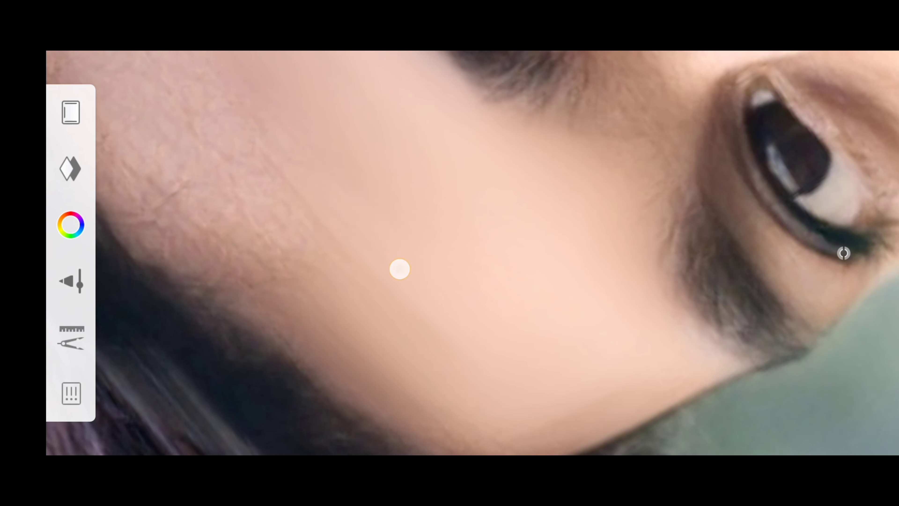
pyautogui.moveTo(488, 201); pyautogui.dragTo(295, 161)
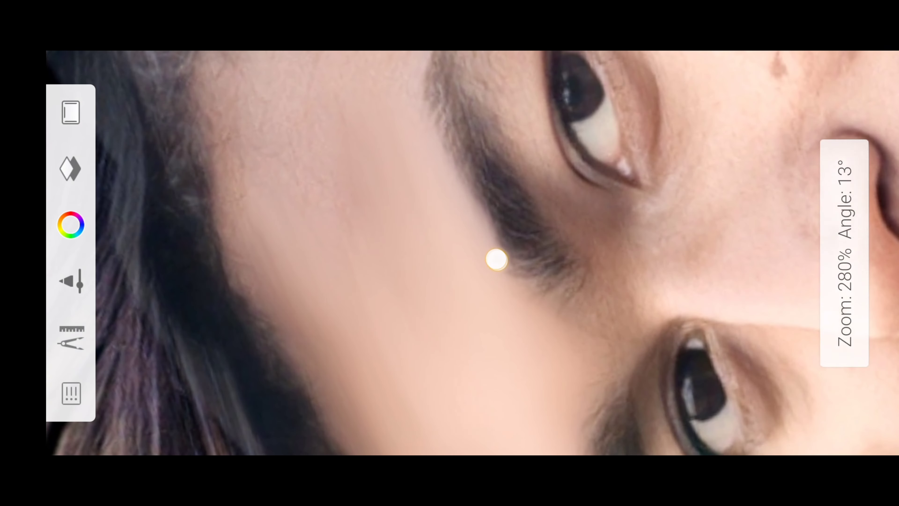
pyautogui.moveTo(496, 257); pyautogui.dragTo(344, 187)
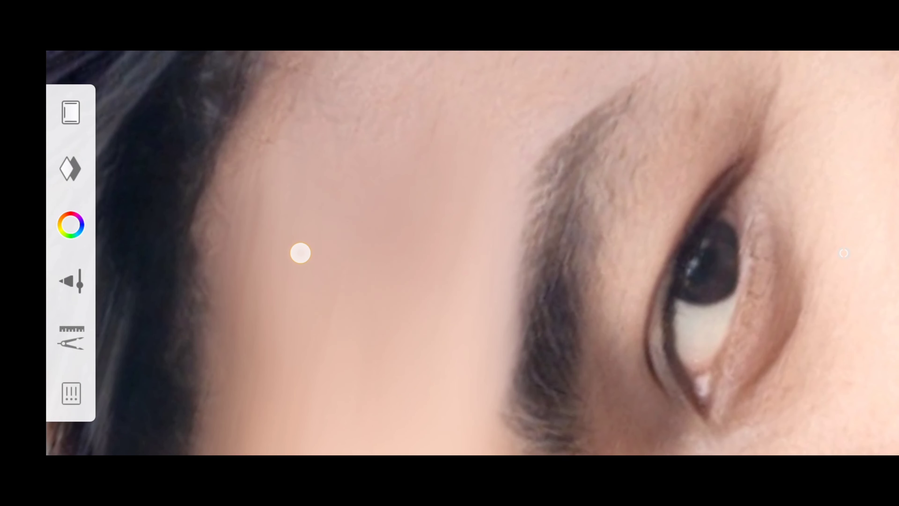
pyautogui.moveTo(306, 301); pyautogui.dragTo(305, 233)
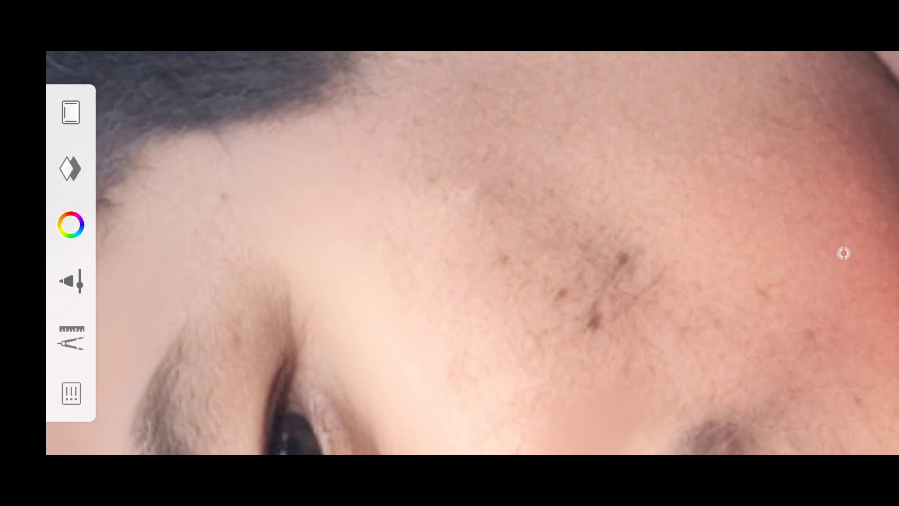
# Enlarge the smudge brush to about 47.4 and blend the dark blemish on the cheek
pyautogui.moveTo(289, 203); pyautogui.dragTo(472, 153)
pyautogui.moveTo(570, 243); pyautogui.dragTo(691, 154)
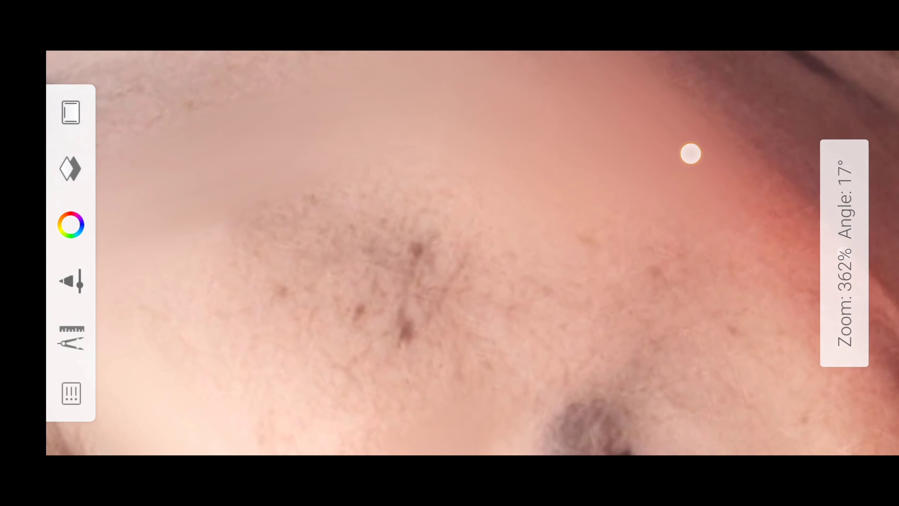
pyautogui.moveTo(472, 251); pyautogui.dragTo(423, 203)
pyautogui.moveTo(691, 153)
pyautogui.mouseDown()
pyautogui.moveTo(599, 151)
pyautogui.moveTo(378, 235)
pyautogui.mouseUp()
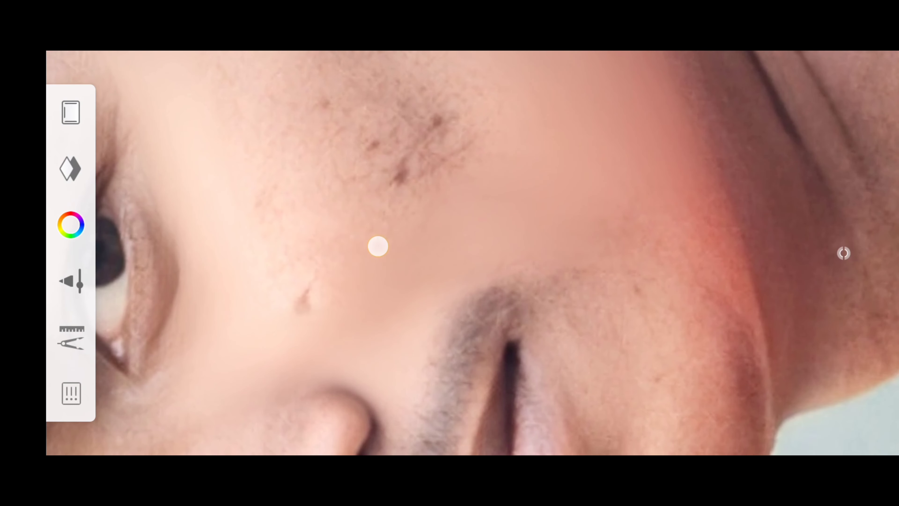
pyautogui.click(328, 311)
pyautogui.moveTo(267, 264)
pyautogui.mouseDown()
pyautogui.moveTo(359, 137)
pyautogui.moveTo(303, 191)
pyautogui.mouseUp()
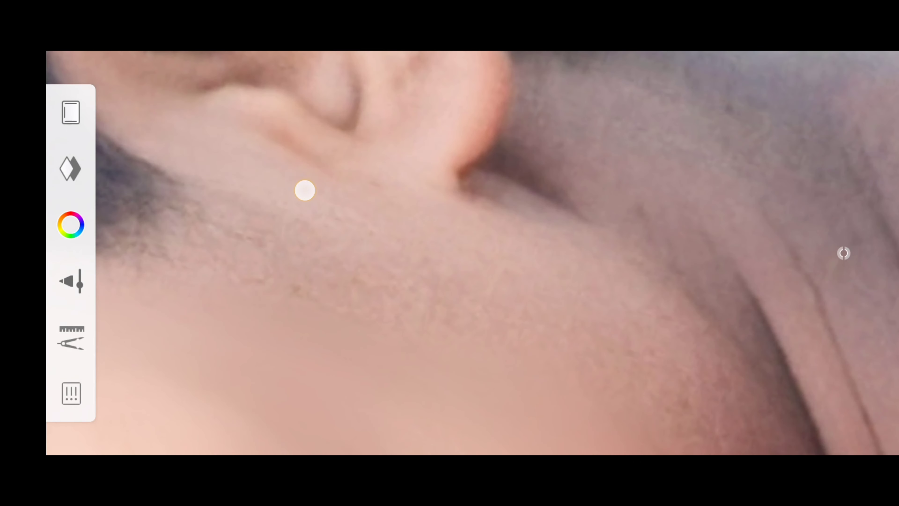
# Adjust the brush size, zoom in on the ear and smooth the surrounding skin
pyautogui.click(379, 202)
pyautogui.scroll(-5, 429, 124)
pyautogui.scroll(10, 668, 143)
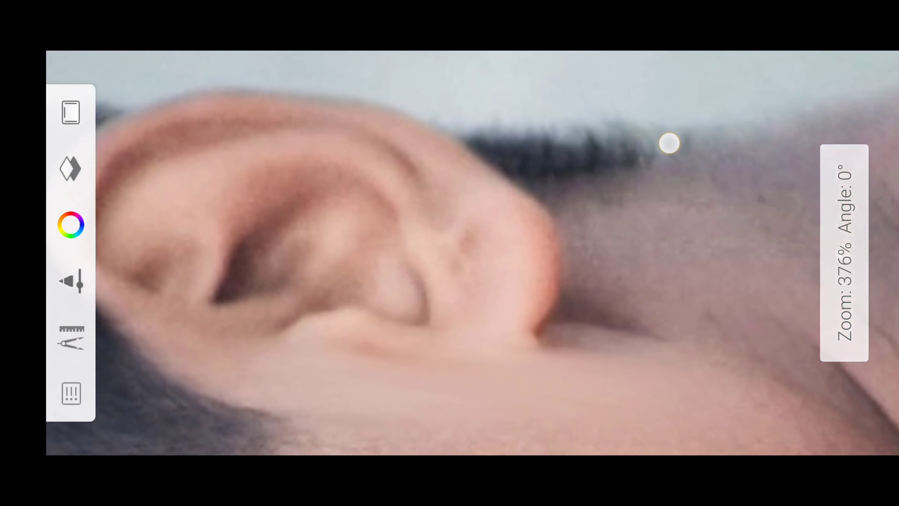
pyautogui.click(440, 276)
pyautogui.scroll(3, 440, 277)
pyautogui.moveTo(376, 150); pyautogui.dragTo(344, 205)
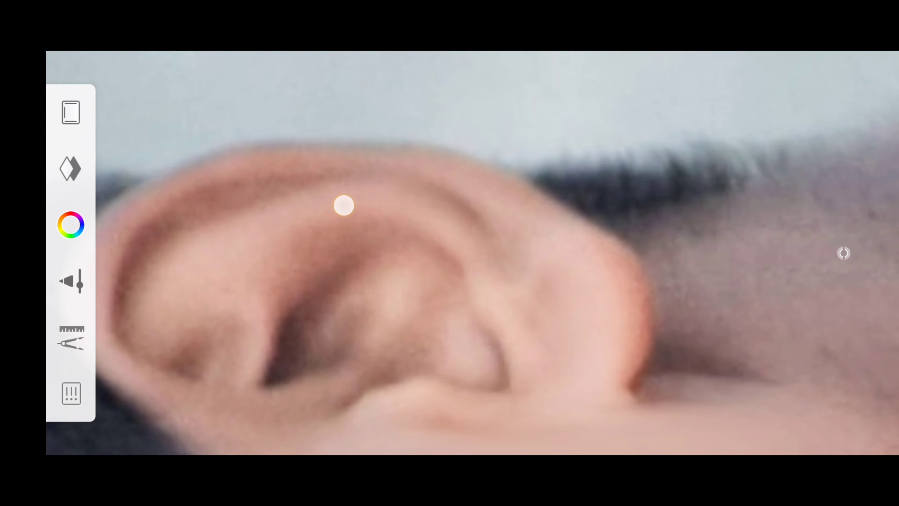
pyautogui.scroll(-5, 417, 174)
# Zoom in and out over the cheeks, beard and lips while retouching the face
pyautogui.scroll(5, 534, 115)
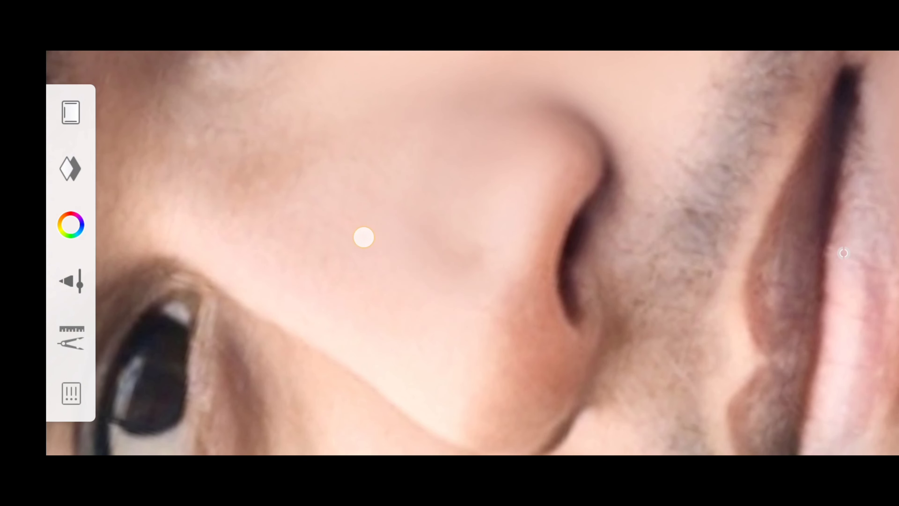
pyautogui.scroll(-2, 385, 289)
pyautogui.scroll(-2, 341, 213)
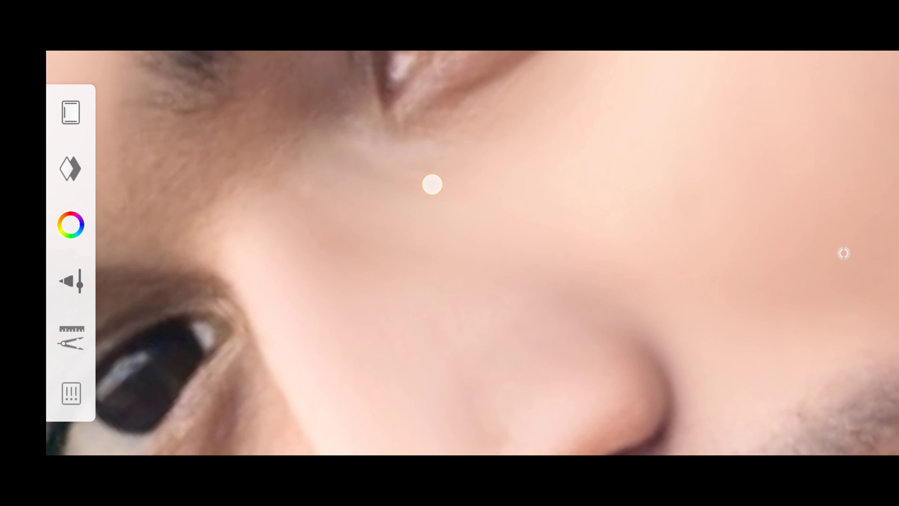
pyautogui.scroll(-2, 432, 185)
pyautogui.scroll(2, 397, 262)
pyautogui.scroll(2, 636, 171)
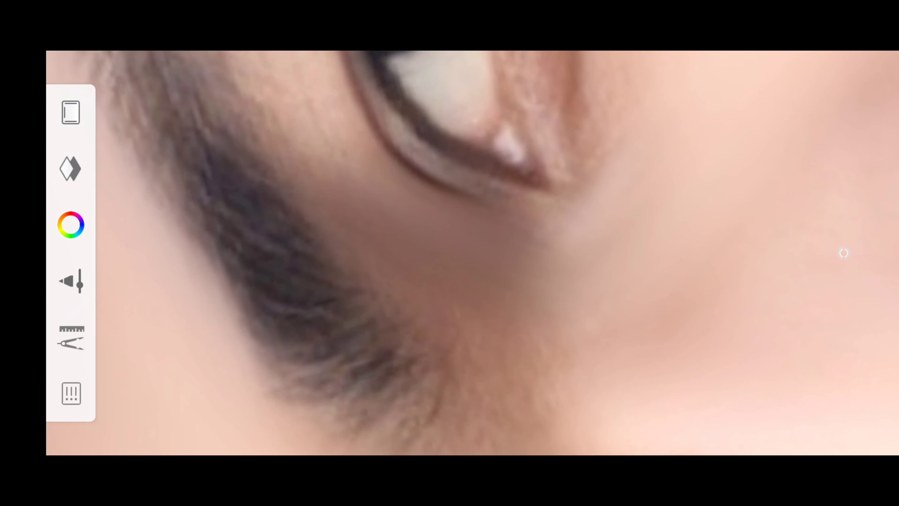
pyautogui.scroll(1, 360, 218)
pyautogui.scroll(-2, 360, 219)
pyautogui.scroll(1, 247, 151)
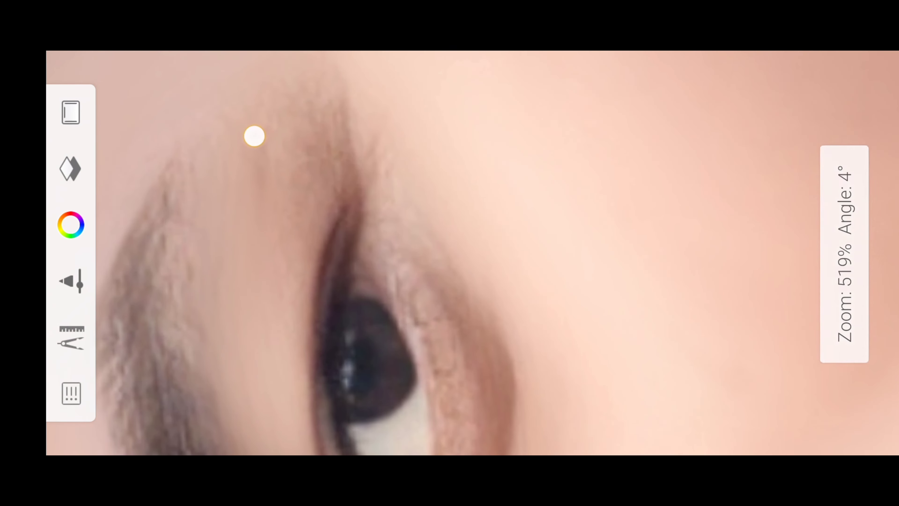
pyautogui.scroll(-2, 253, 136)
pyautogui.scroll(-2, 409, 165)
pyautogui.scroll(2, 474, 328)
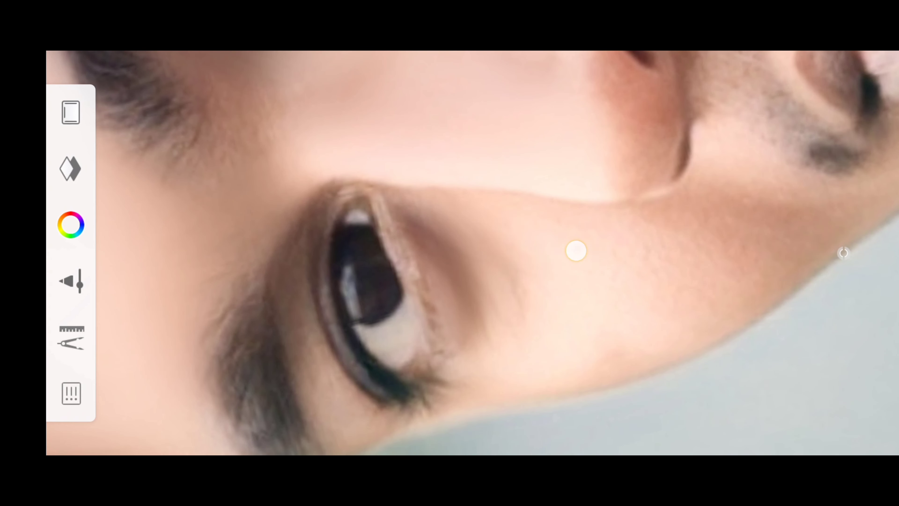
pyautogui.scroll(-1, 578, 196)
pyautogui.scroll(2, 468, 213)
pyautogui.scroll(-2, 636, 310)
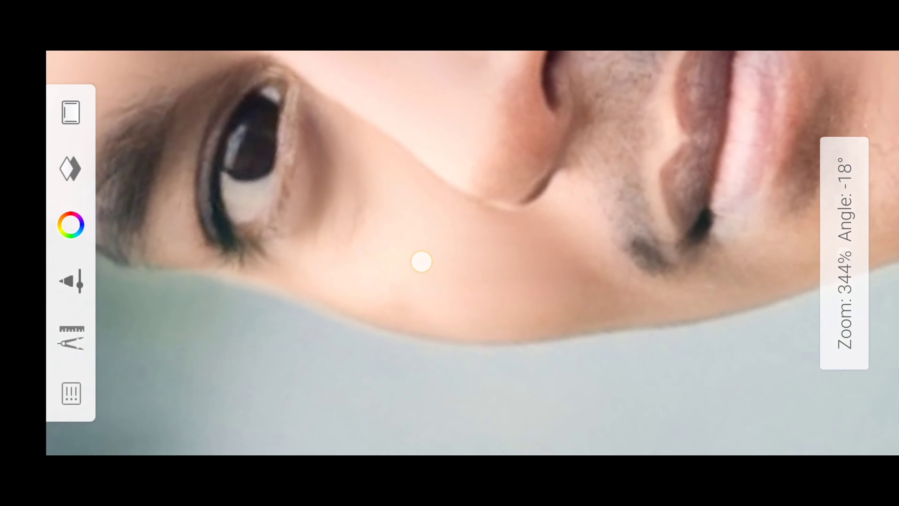
pyautogui.scroll(2, 422, 261)
pyautogui.scroll(-2, 688, 346)
pyautogui.scroll(-3, 522, 205)
pyautogui.scroll(-1, 510, 271)
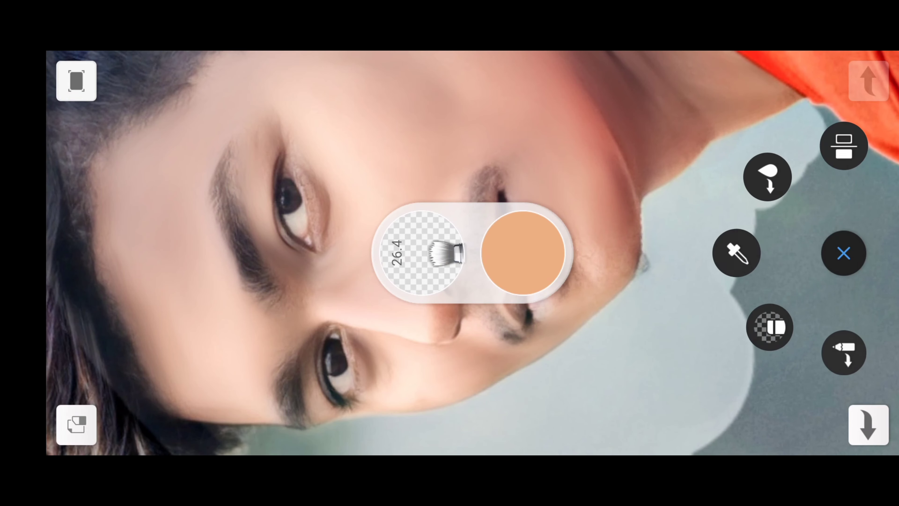
pyautogui.scroll(3, 598, 288)
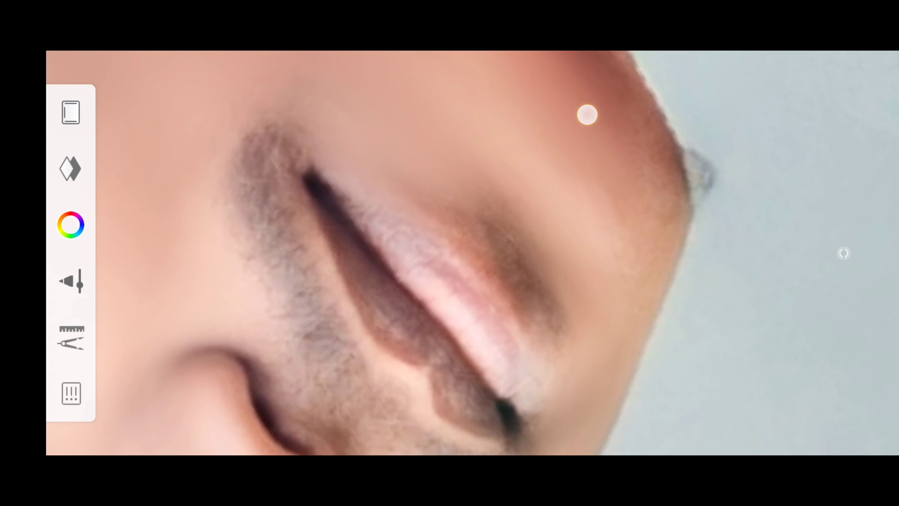
pyautogui.scroll(-3, 587, 115)
pyautogui.scroll(-3, 481, 170)
pyautogui.scroll(-2, 482, 170)
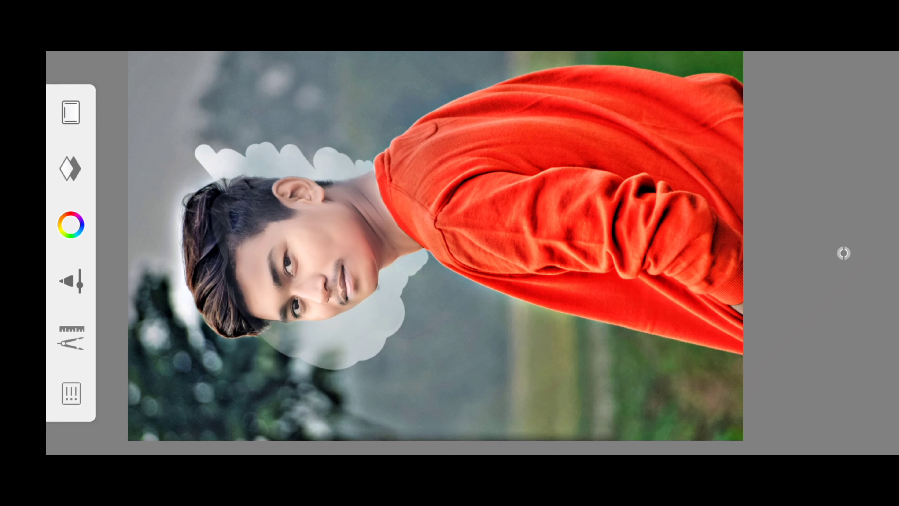
# Open the colour picker and view the Copic marker colour swatches
pyautogui.click(71, 224)
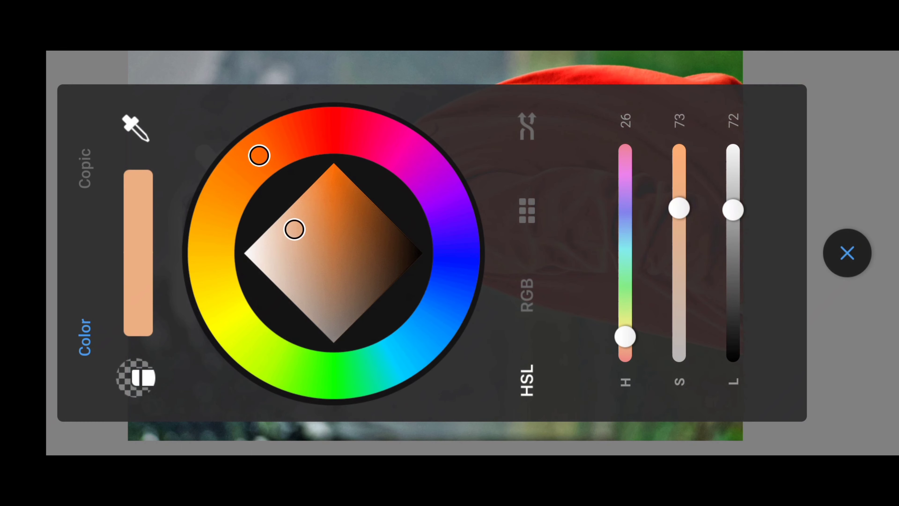
pyautogui.click(85, 168)
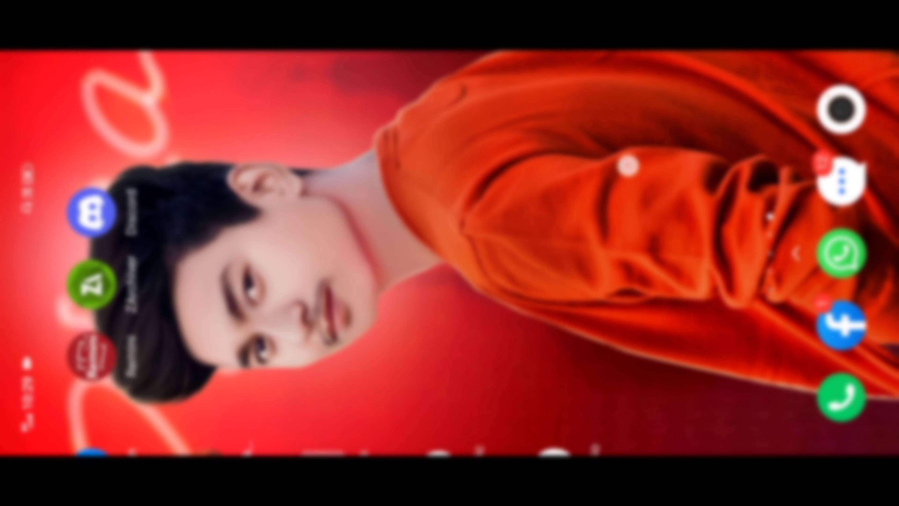
# Launch PhotoRoom from page 2 of the Folders app group
pyautogui.moveTo(673, 253); pyautogui.dragTo(389, 252)
pyautogui.click(321, 104)
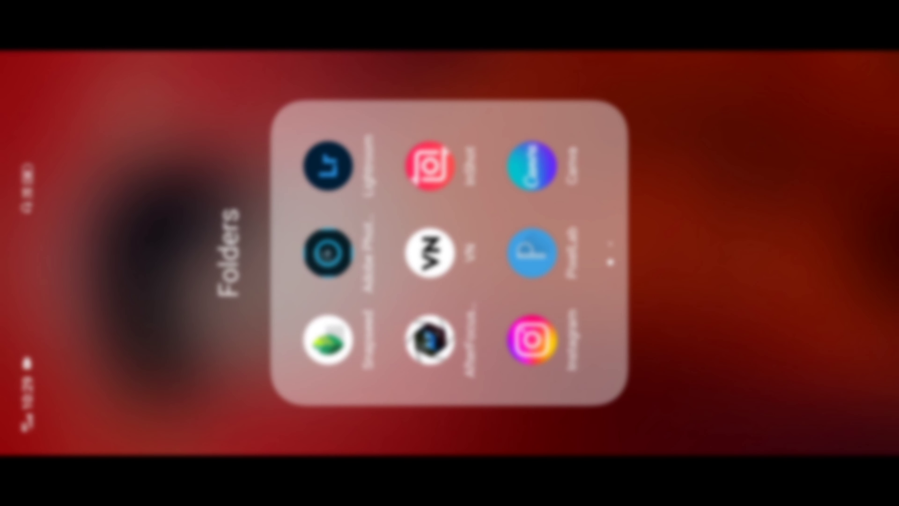
pyautogui.moveTo(431, 340); pyautogui.dragTo(446, 409)
pyautogui.click(343, 237)
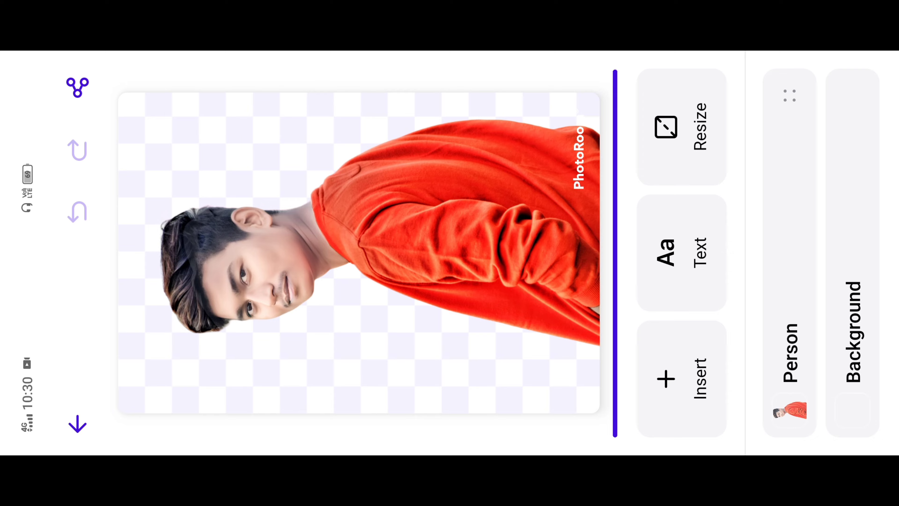
# Save the cutout to the gallery, dismissing the Create a Free Account prompt
pyautogui.click(70, 81)
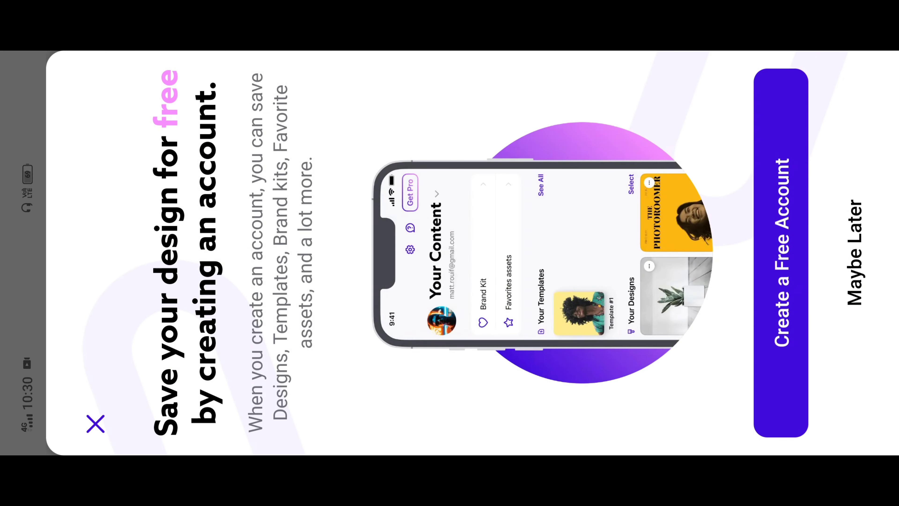
pyautogui.click(76, 422)
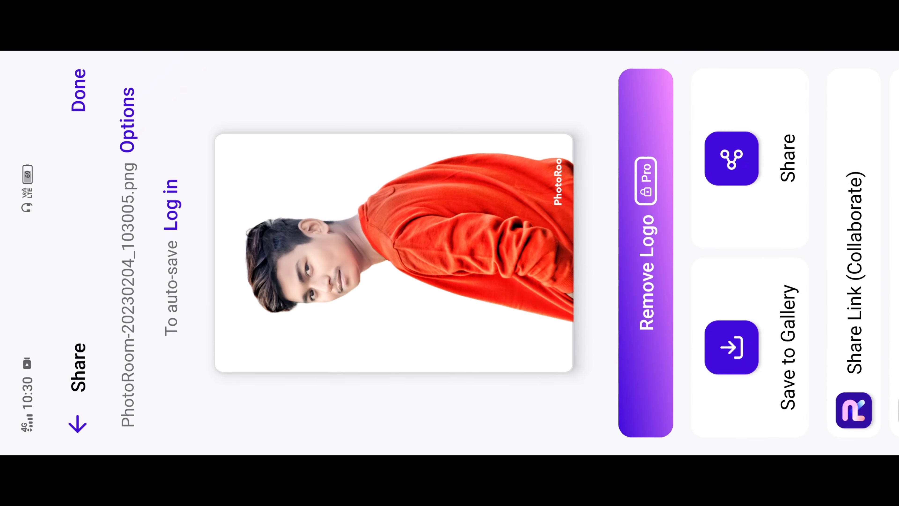
pyautogui.click(731, 347)
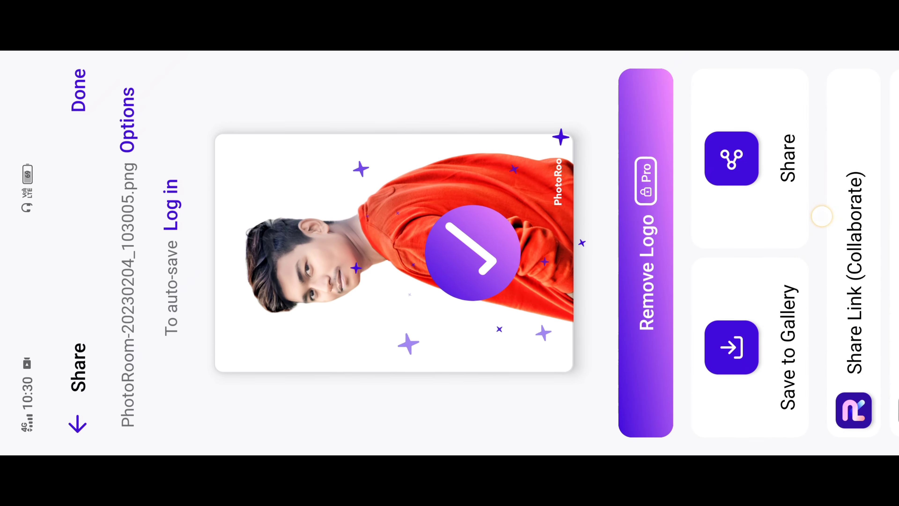
pyautogui.moveTo(819, 217); pyautogui.dragTo(823, 216)
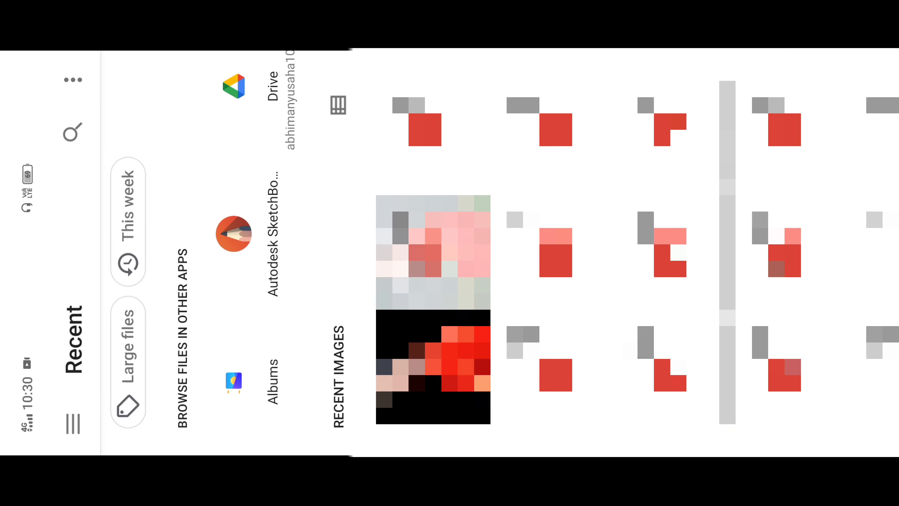
# Delete the old person photo layer
pyautogui.click(711, 376)
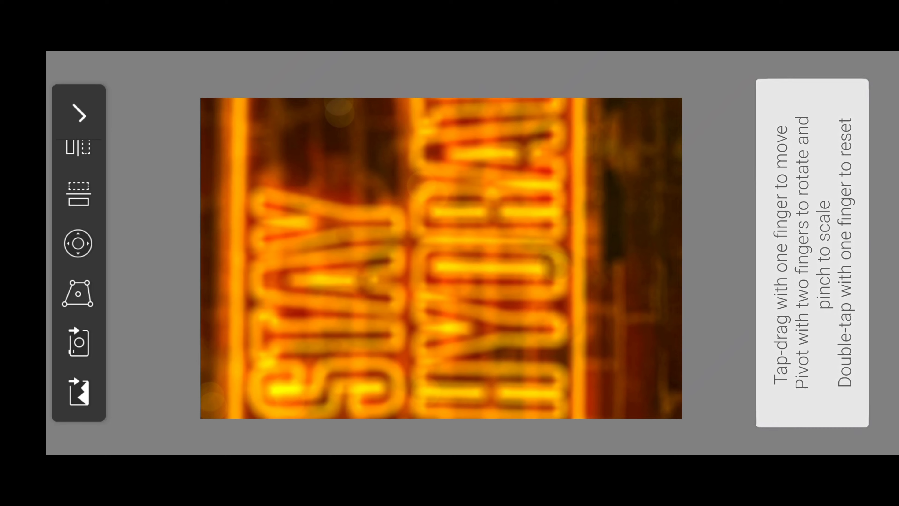
pyautogui.click(79, 114)
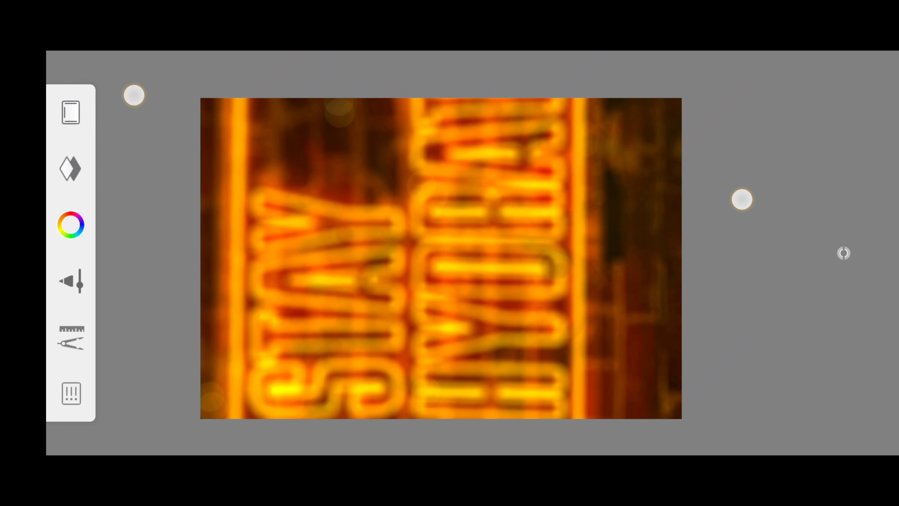
pyautogui.click(634, 100)
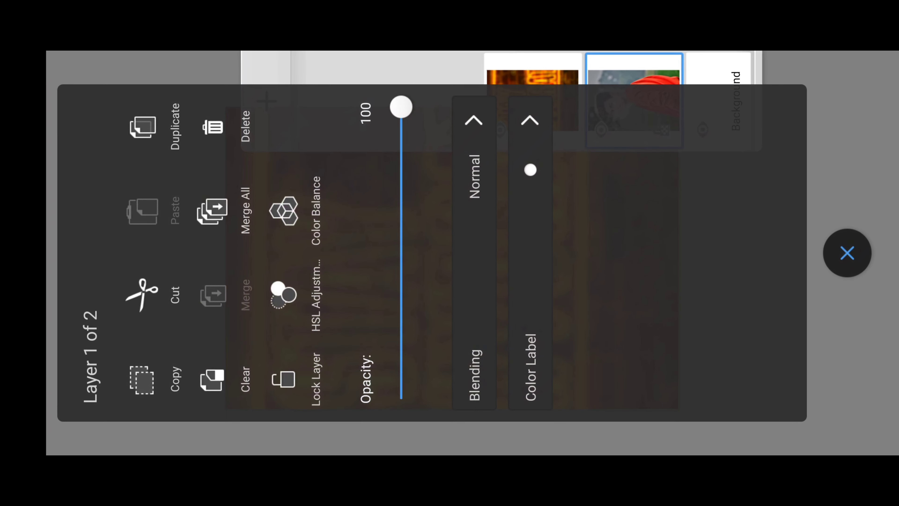
pyautogui.click(213, 124)
pyautogui.click(733, 251)
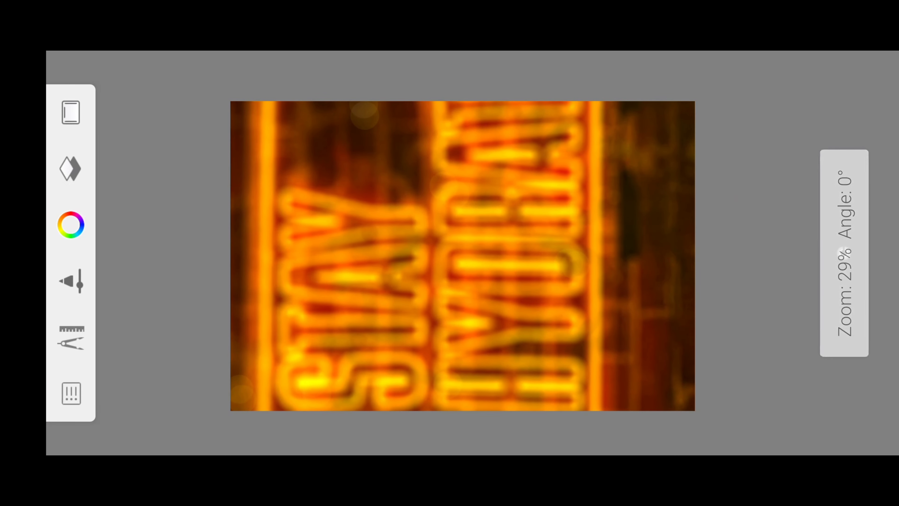
# Import the PhotoRoom cutout PNG and enlarge it to about 203%
pyautogui.click(71, 337)
pyautogui.click(283, 257)
pyautogui.click(132, 255)
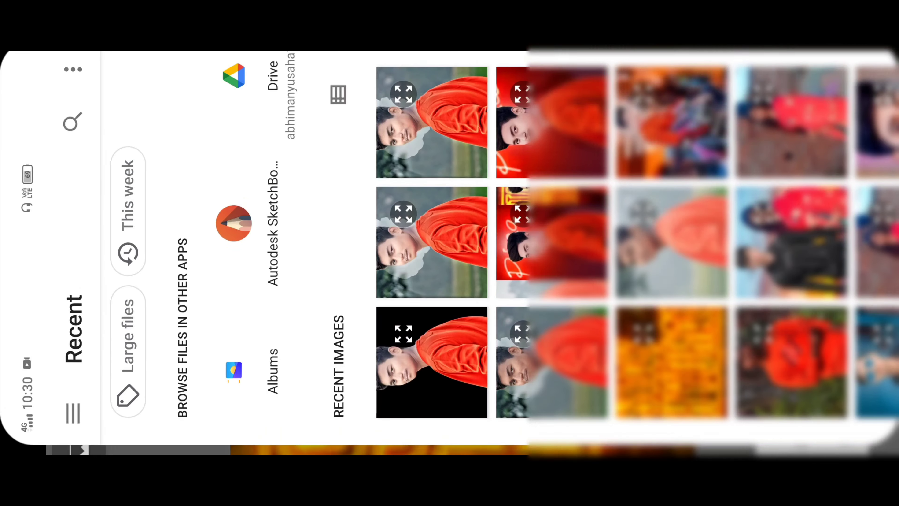
pyautogui.click(454, 362)
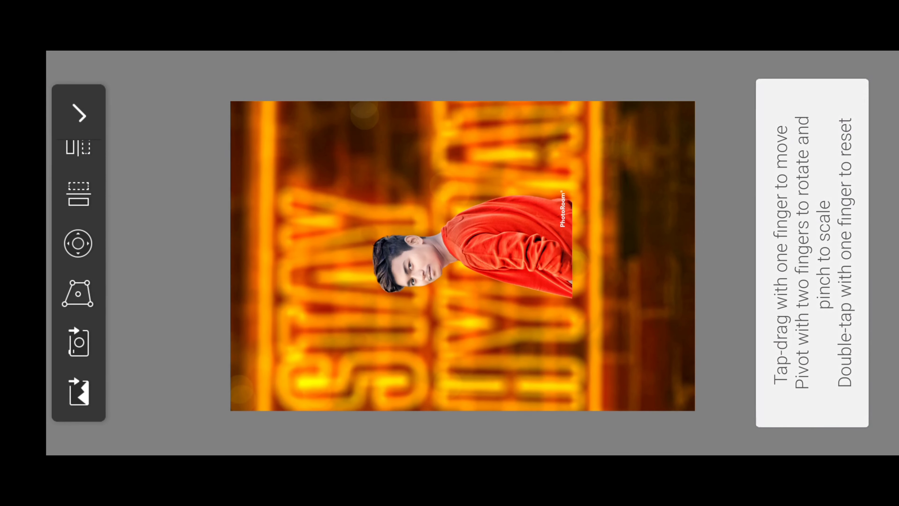
pyautogui.moveTo(205, 145)
pyautogui.mouseDown()
pyautogui.moveTo(240, 166)
pyautogui.moveTo(178, 116)
pyautogui.moveTo(221, 155)
pyautogui.moveTo(209, 142)
pyautogui.mouseUp()
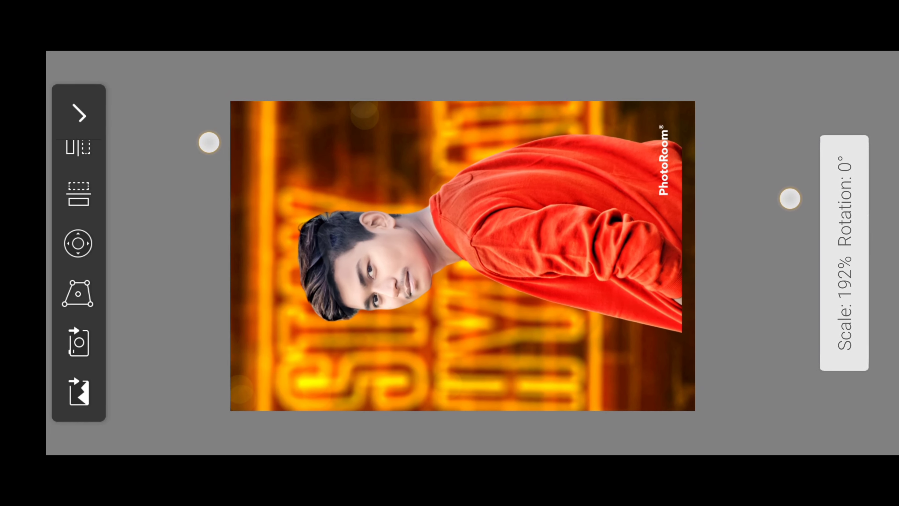
pyautogui.moveTo(789, 197); pyautogui.dragTo(802, 206)
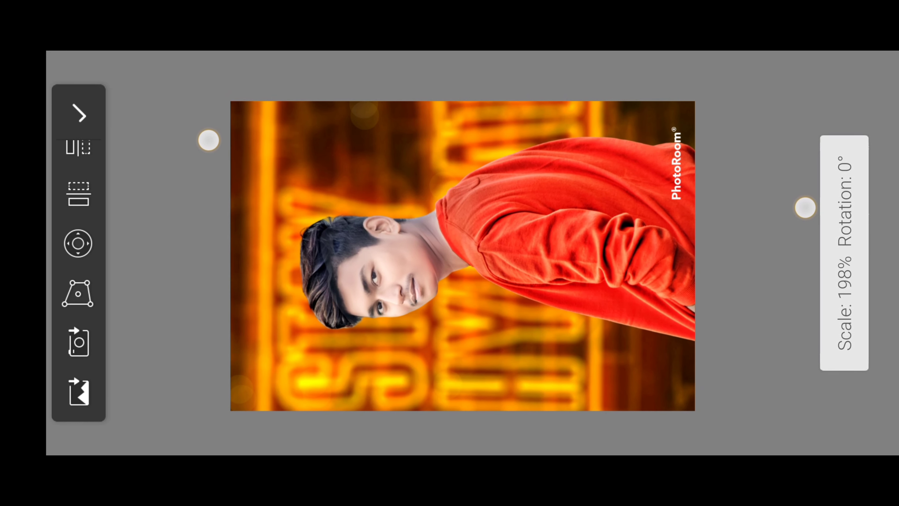
pyautogui.moveTo(209, 141); pyautogui.dragTo(192, 128)
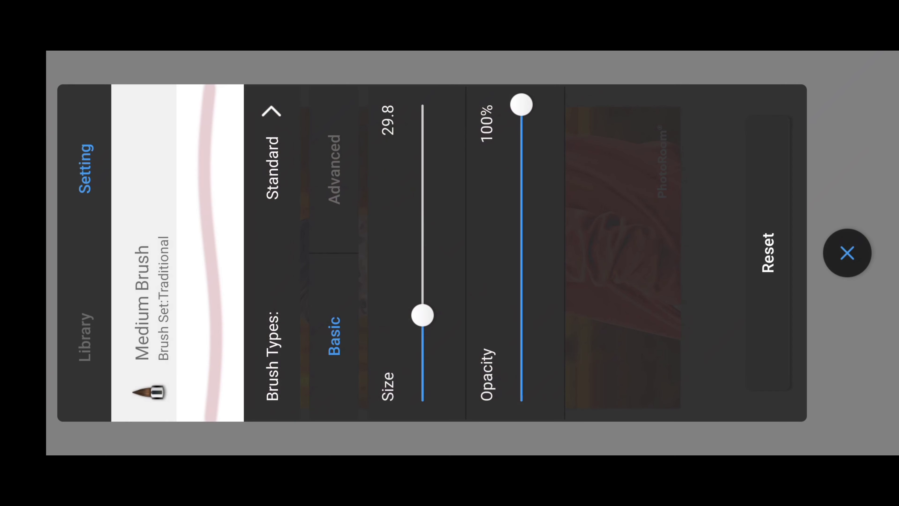
# Select the Hard Eraser brush at size 16.4
pyautogui.click(72, 320)
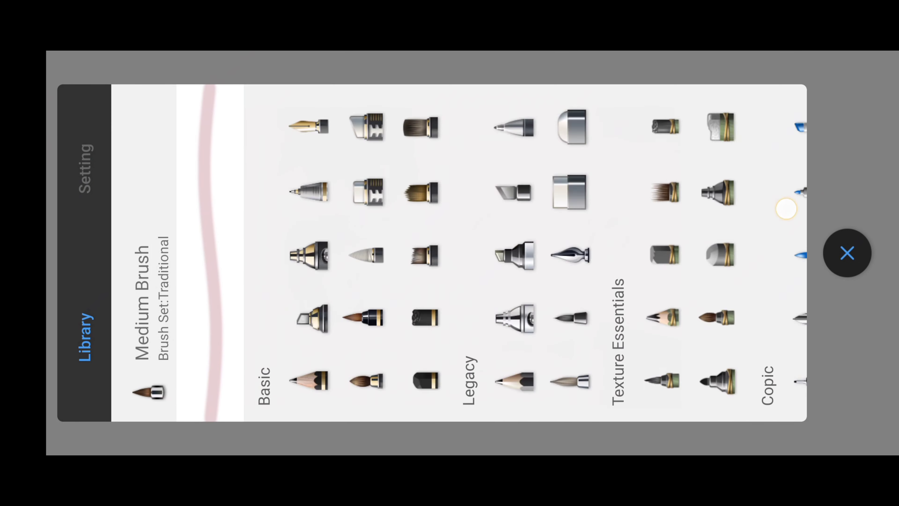
pyautogui.click(568, 192)
pyautogui.click(86, 162)
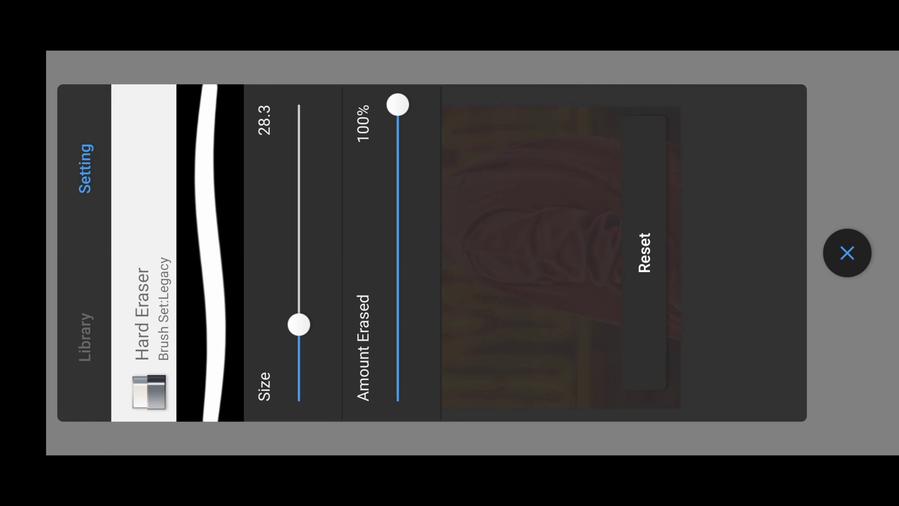
pyautogui.moveTo(297, 321); pyautogui.dragTo(297, 357)
pyautogui.click(847, 253)
# Erase the end of the PhotoRoom watermark on the sleeve, then reset the view
pyautogui.moveTo(546, 161)
pyautogui.mouseDown()
pyautogui.moveTo(320, 152)
pyautogui.moveTo(426, 113)
pyautogui.mouseUp()
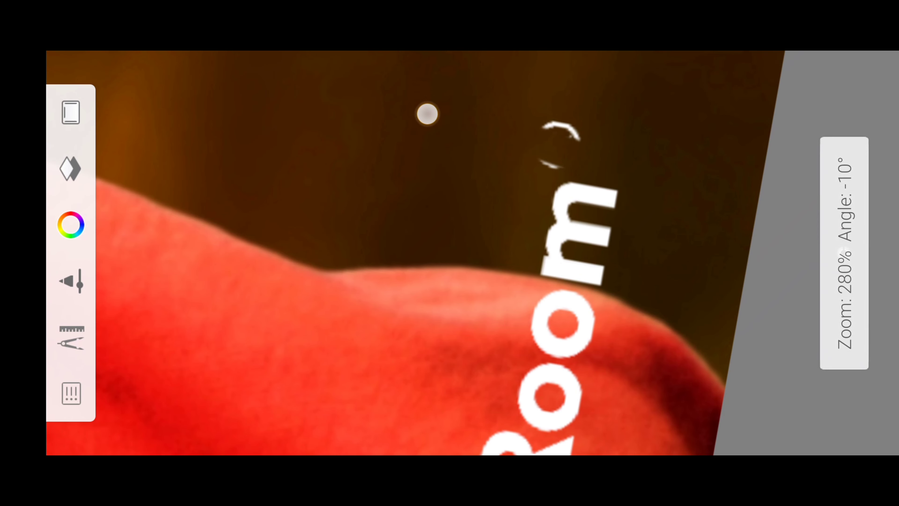
pyautogui.moveTo(440, 77)
pyautogui.mouseDown()
pyautogui.moveTo(588, 243)
pyautogui.moveTo(537, 252)
pyautogui.moveTo(630, 275)
pyautogui.moveTo(721, 277)
pyautogui.moveTo(660, 179)
pyautogui.mouseUp()
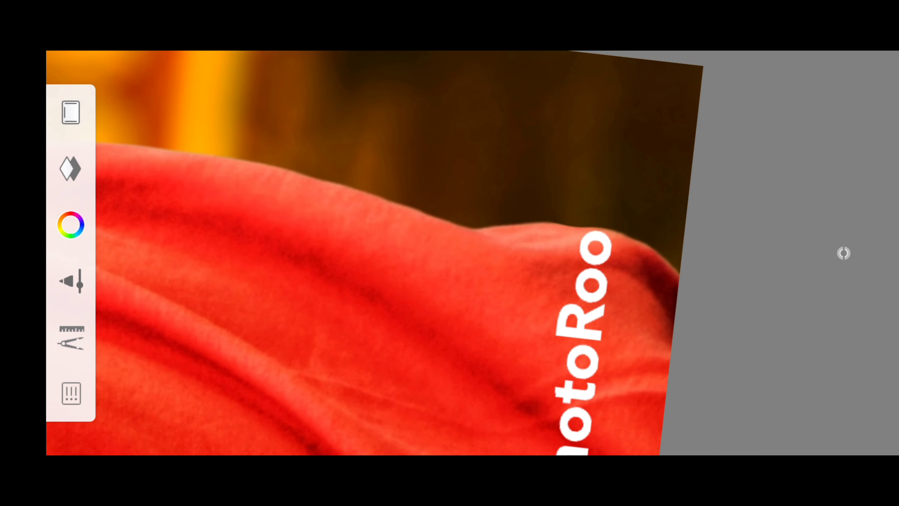
pyautogui.moveTo(505, 189); pyautogui.dragTo(452, 155)
pyautogui.click(844, 253)
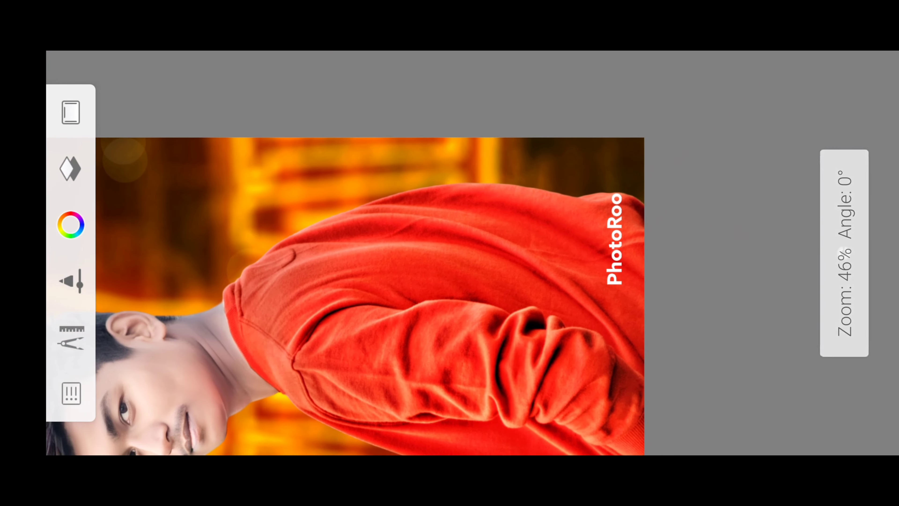
pyautogui.moveTo(844, 253)
pyautogui.mouseDown()
pyautogui.moveTo(739, 247)
pyautogui.moveTo(743, 213)
pyautogui.moveTo(707, 235)
pyautogui.moveTo(713, 213)
pyautogui.mouseUp()
# Add a new layer set to Multiply blending
pyautogui.click(844, 253)
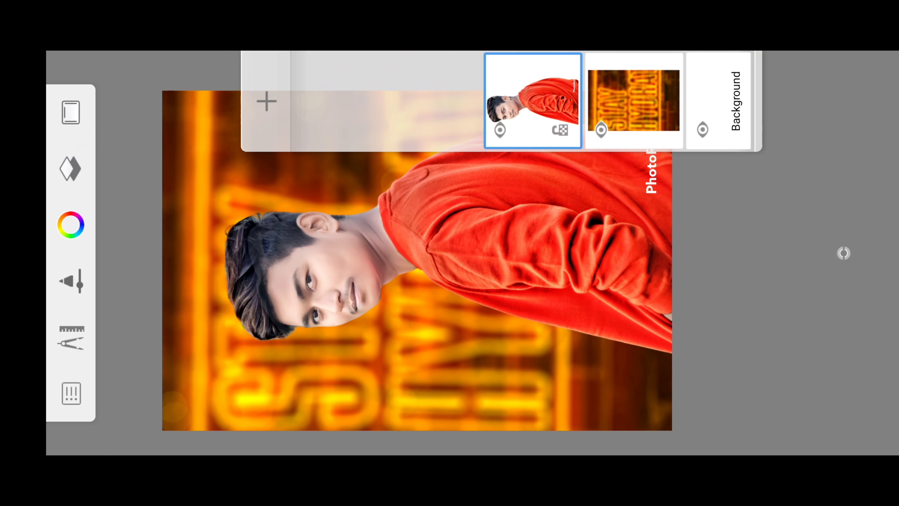
pyautogui.click(267, 102)
pyautogui.click(424, 95)
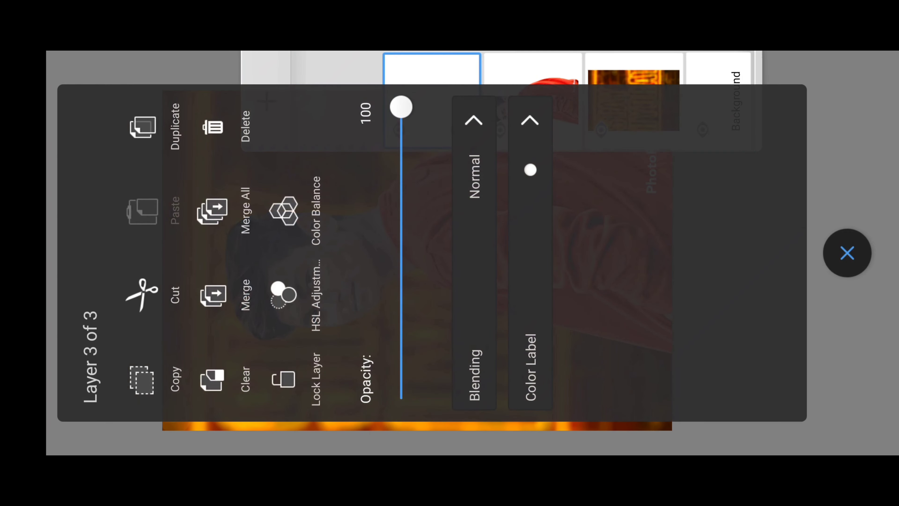
pyautogui.click(848, 253)
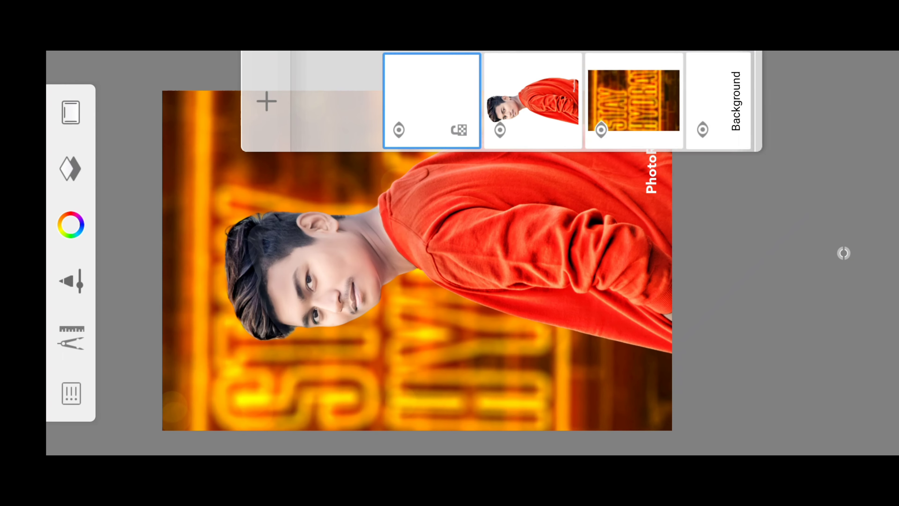
pyautogui.click(401, 101)
pyautogui.click(474, 186)
pyautogui.click(216, 214)
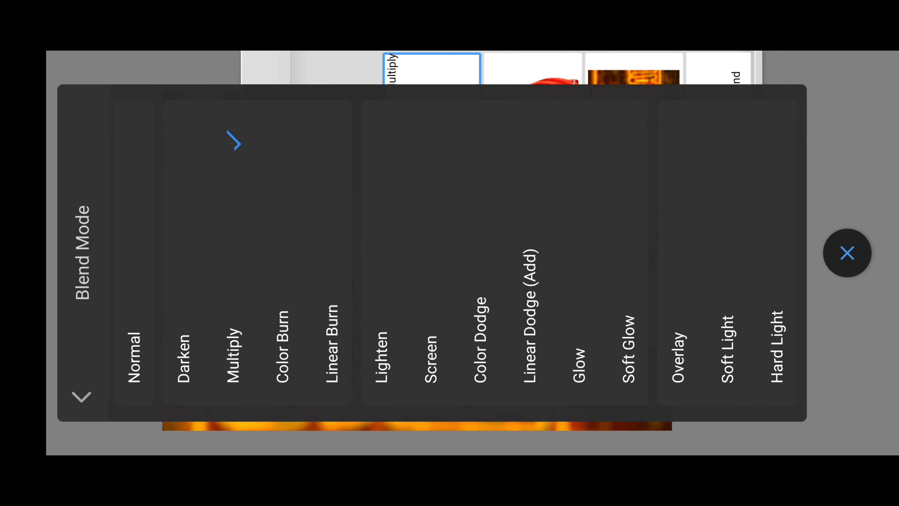
pyautogui.click(847, 253)
# Choose the Flow Airbrush with a saturated red colour
pyautogui.click(70, 111)
pyautogui.click(85, 336)
pyautogui.click(295, 255)
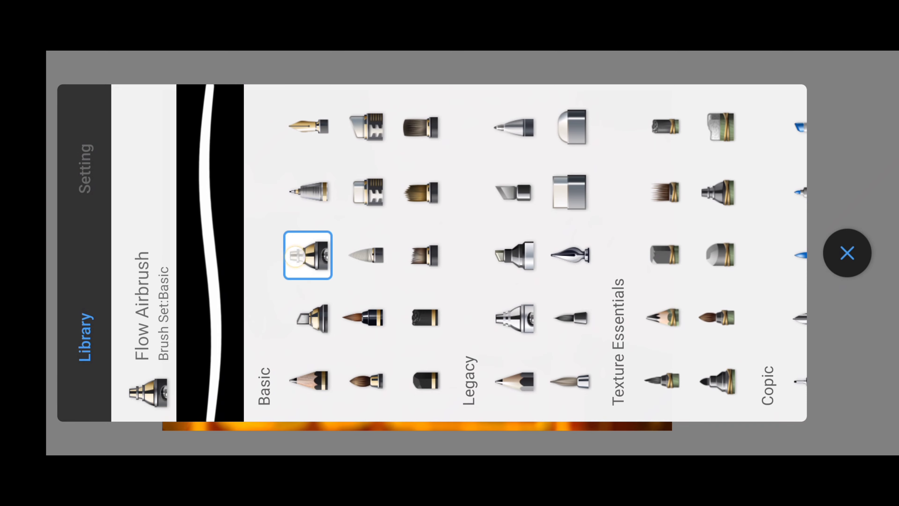
pyautogui.click(68, 156)
pyautogui.click(848, 253)
pyautogui.click(80, 221)
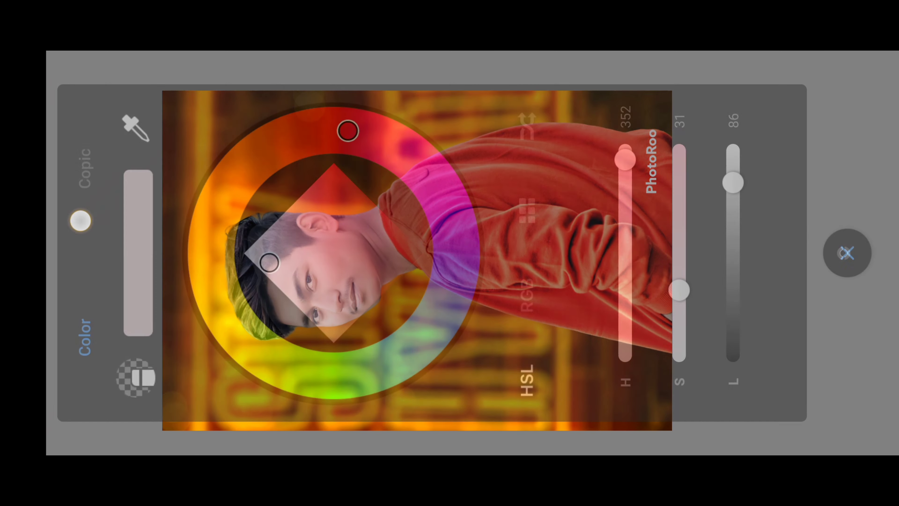
pyautogui.moveTo(269, 262); pyautogui.dragTo(333, 161)
pyautogui.click(857, 270)
# Airbrush red over the lips
pyautogui.scroll(5, 471, 243)
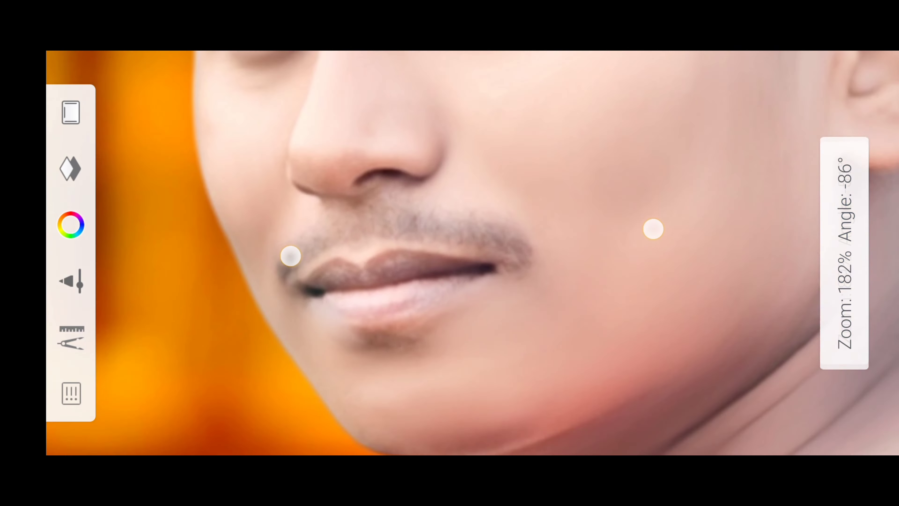
pyautogui.scroll(5, 471, 242)
pyautogui.moveTo(340, 255)
pyautogui.mouseDown()
pyautogui.moveTo(429, 335)
pyautogui.moveTo(565, 352)
pyautogui.moveTo(636, 326)
pyautogui.moveTo(351, 279)
pyautogui.moveTo(464, 297)
pyautogui.moveTo(315, 193)
pyautogui.moveTo(429, 219)
pyautogui.moveTo(394, 180)
pyautogui.moveTo(414, 203)
pyautogui.moveTo(496, 211)
pyautogui.moveTo(617, 317)
pyautogui.moveTo(526, 271)
pyautogui.moveTo(482, 211)
pyautogui.moveTo(354, 259)
pyautogui.moveTo(453, 329)
pyautogui.moveTo(588, 335)
pyautogui.moveTo(424, 233)
pyautogui.moveTo(307, 219)
pyautogui.moveTo(441, 314)
pyautogui.mouseUp()
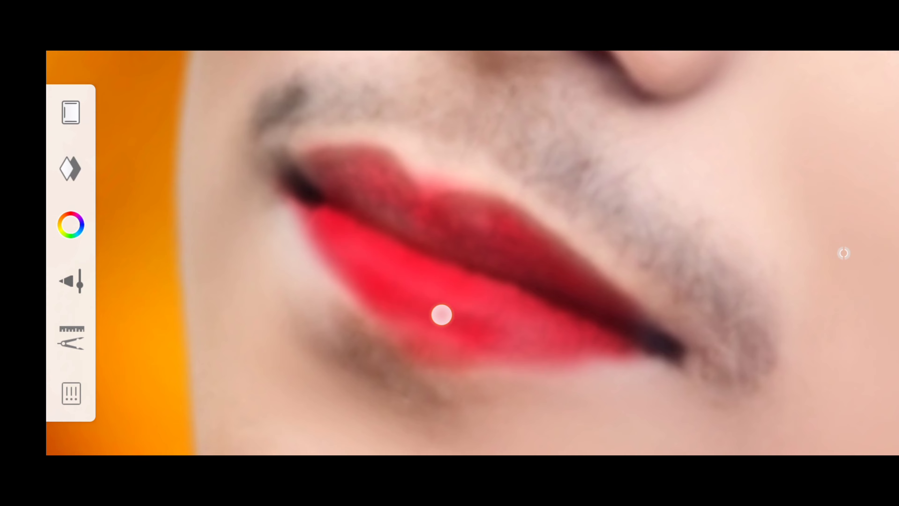
pyautogui.scroll(-10, 478, 159)
pyautogui.scroll(-3, 478, 160)
# Lower the lip layer's opacity so the lips look pink
pyautogui.scroll(1, 480, 160)
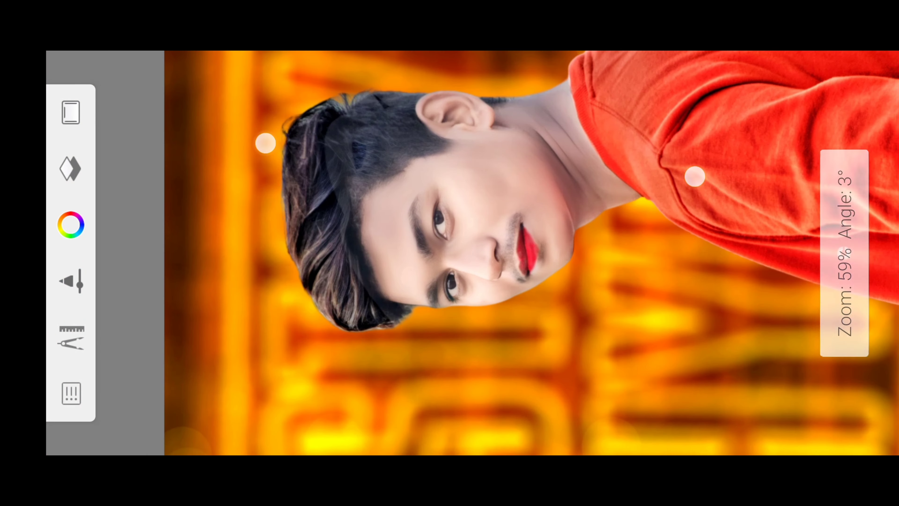
pyautogui.scroll(3, 480, 159)
pyautogui.click(71, 169)
pyautogui.click(432, 96)
pyautogui.moveTo(401, 107); pyautogui.dragTo(633, 339)
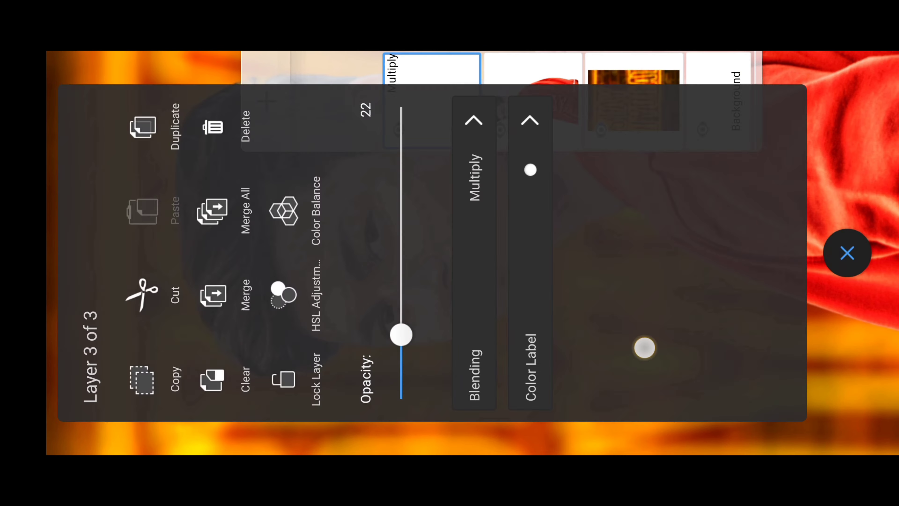
pyautogui.click(747, 253)
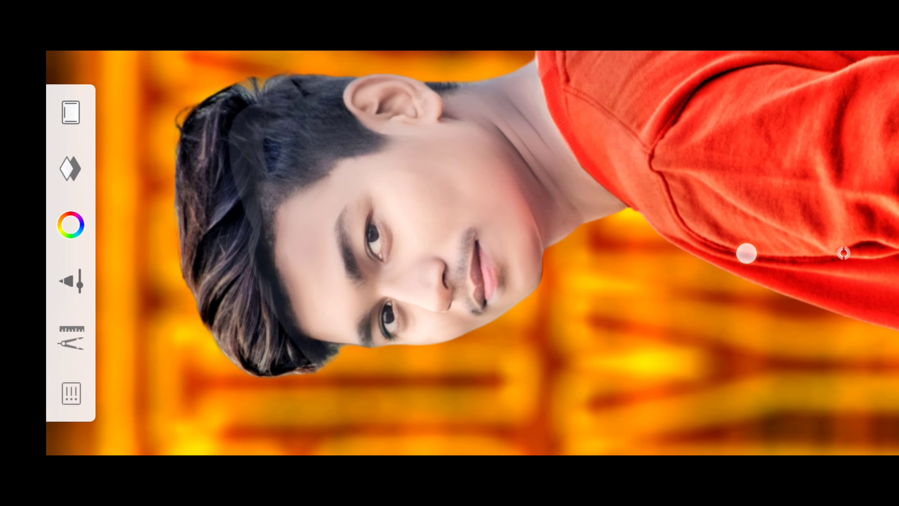
# Merge the Multiply layer down into the layer below
pyautogui.scroll(-5, 488, 226)
pyautogui.scroll(-3, 524, 160)
pyautogui.scroll(1, 504, 163)
pyautogui.scroll(1, 505, 166)
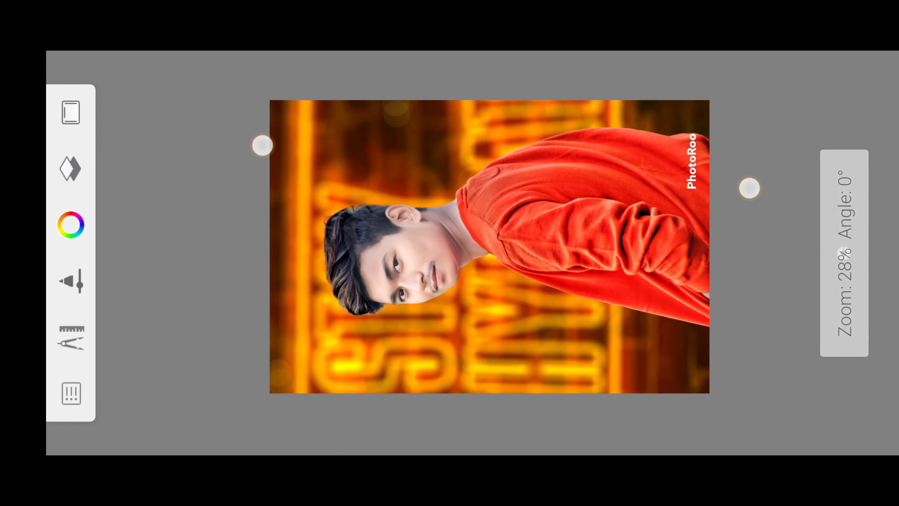
pyautogui.scroll(1, 506, 166)
pyautogui.click(70, 168)
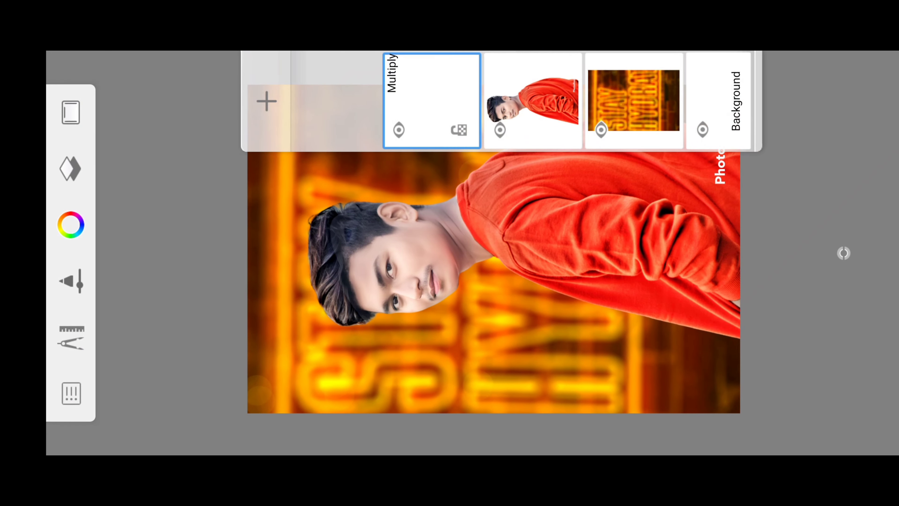
pyautogui.click(432, 100)
pyautogui.click(234, 305)
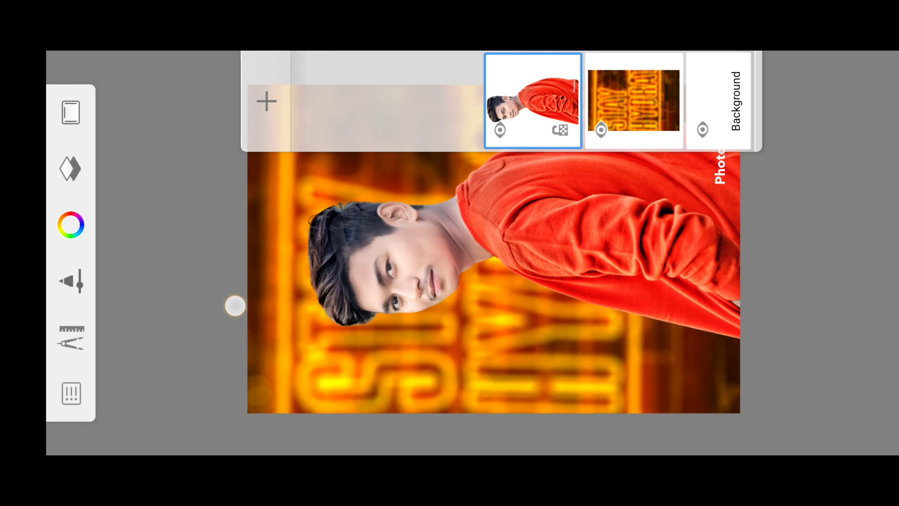
pyautogui.click(844, 252)
# Duplicate the portrait layer and hide the original
pyautogui.scroll(-1, 503, 189)
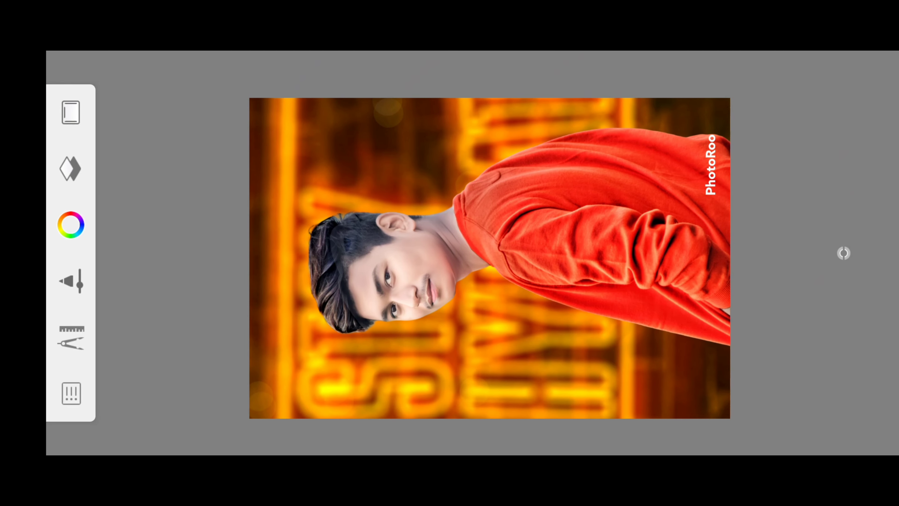
pyautogui.scroll(-1, 498, 148)
pyautogui.click(71, 168)
pyautogui.click(532, 101)
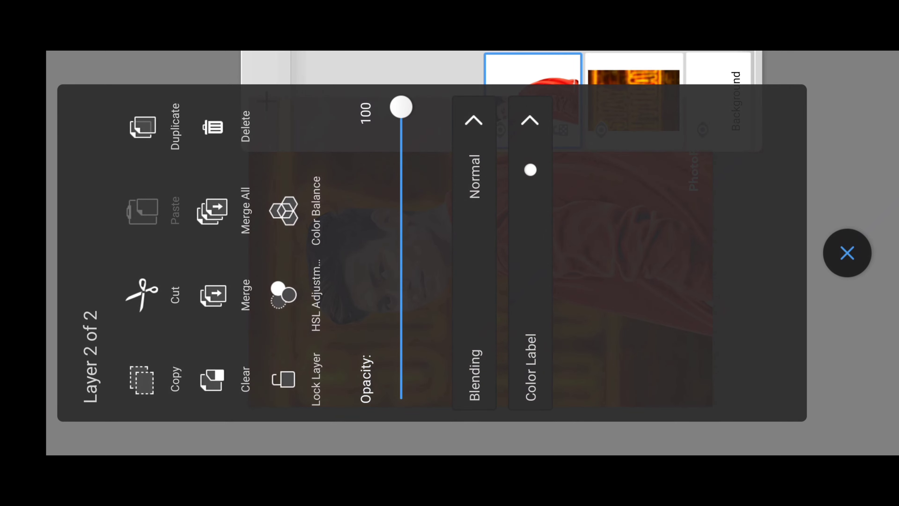
pyautogui.click(844, 253)
pyautogui.click(527, 82)
pyautogui.click(140, 125)
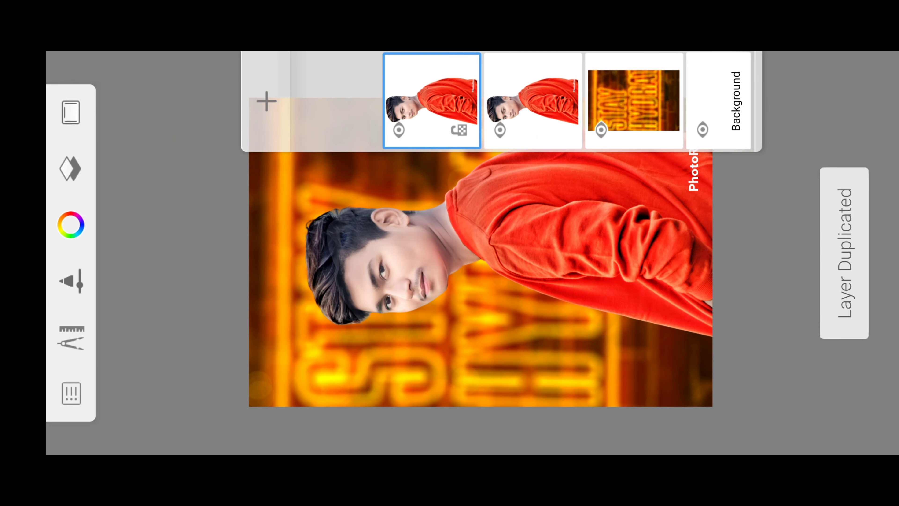
pyautogui.click(499, 130)
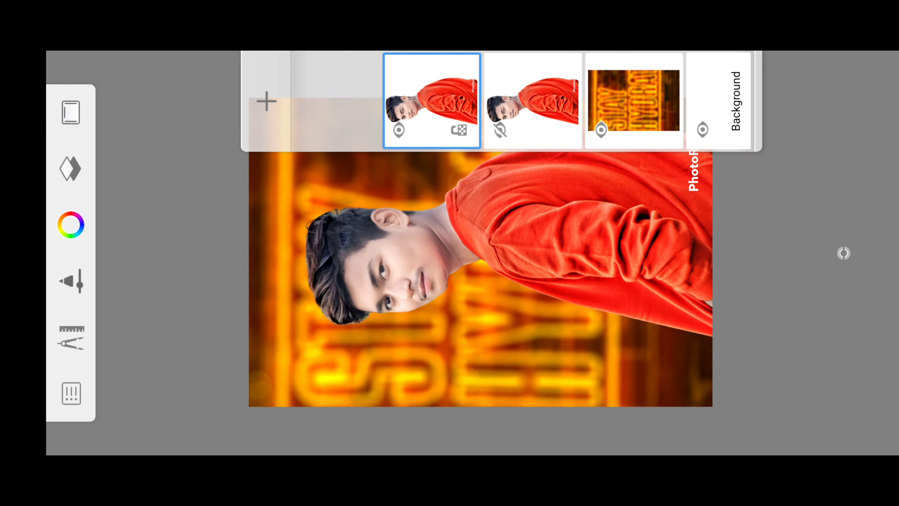
# Select the Smudge Web Brush from the brush library
pyautogui.click(71, 280)
pyautogui.click(85, 336)
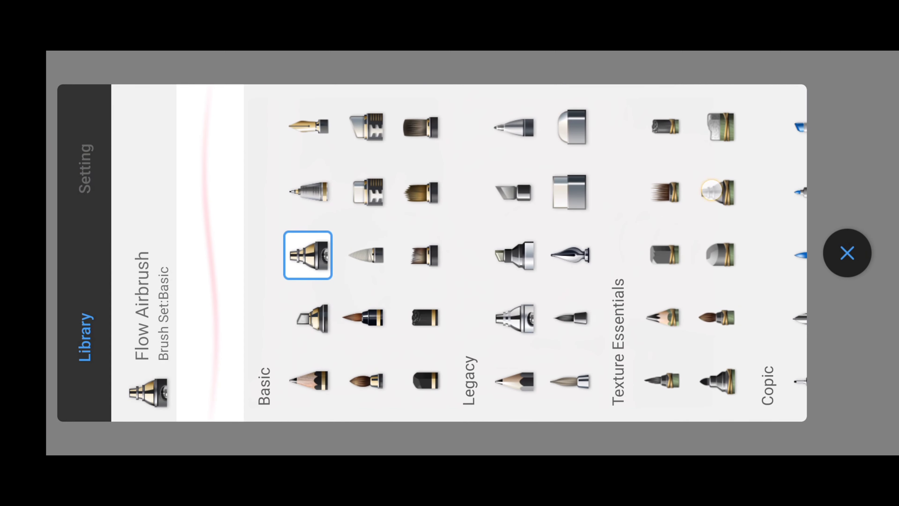
pyautogui.moveTo(642, 164)
pyautogui.mouseDown()
pyautogui.moveTo(411, 164)
pyautogui.moveTo(440, 183)
pyautogui.mouseUp()
pyautogui.moveTo(371, 130); pyautogui.dragTo(248, 129)
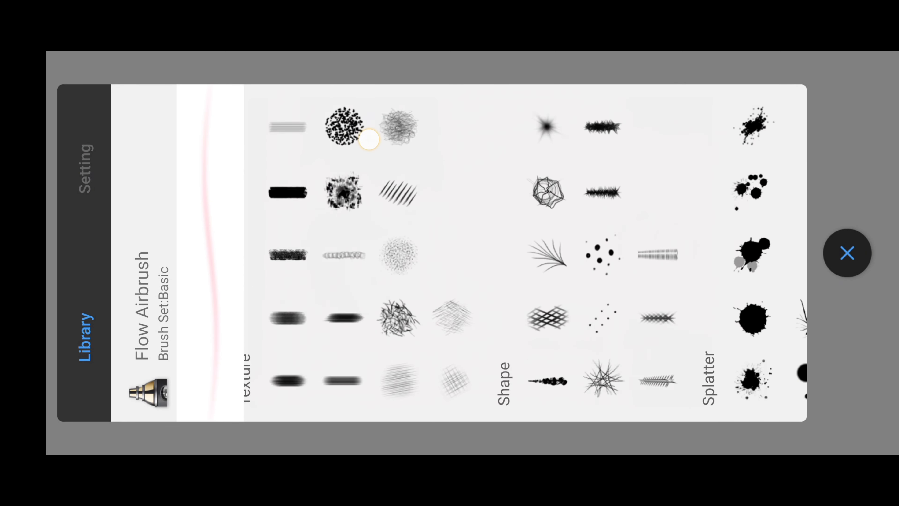
pyautogui.click(607, 381)
pyautogui.click(85, 168)
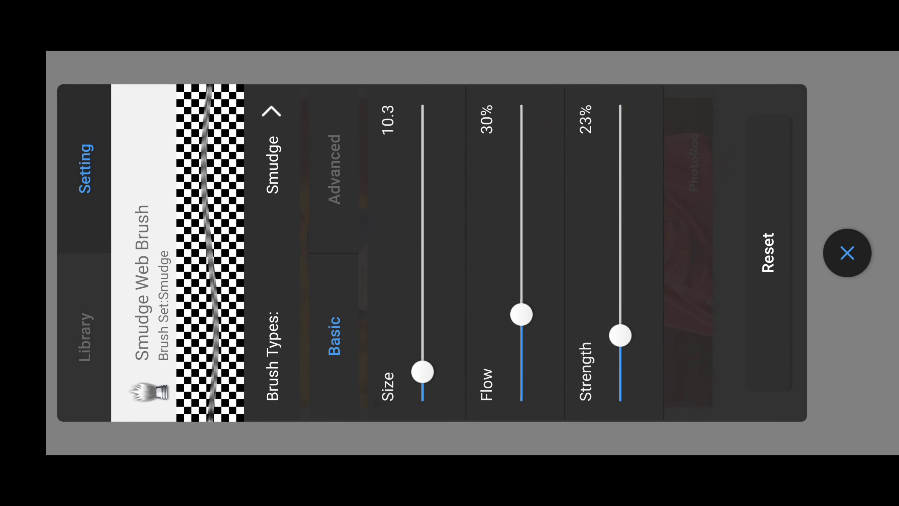
pyautogui.click(847, 253)
# Zoom in and smudge the hair edge into strands along its outline
pyautogui.moveTo(574, 97)
pyautogui.mouseDown()
pyautogui.moveTo(468, 108)
pyautogui.moveTo(648, 158)
pyautogui.mouseUp()
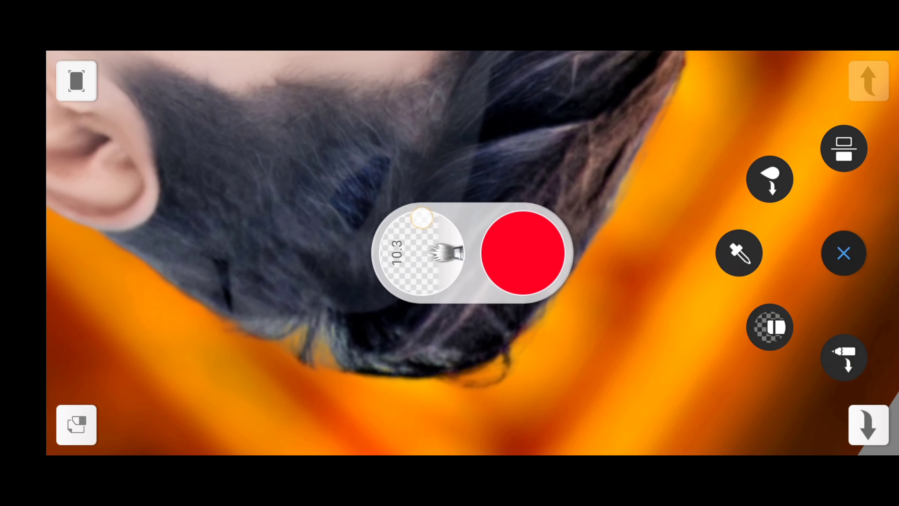
pyautogui.moveTo(563, 227); pyautogui.dragTo(661, 227)
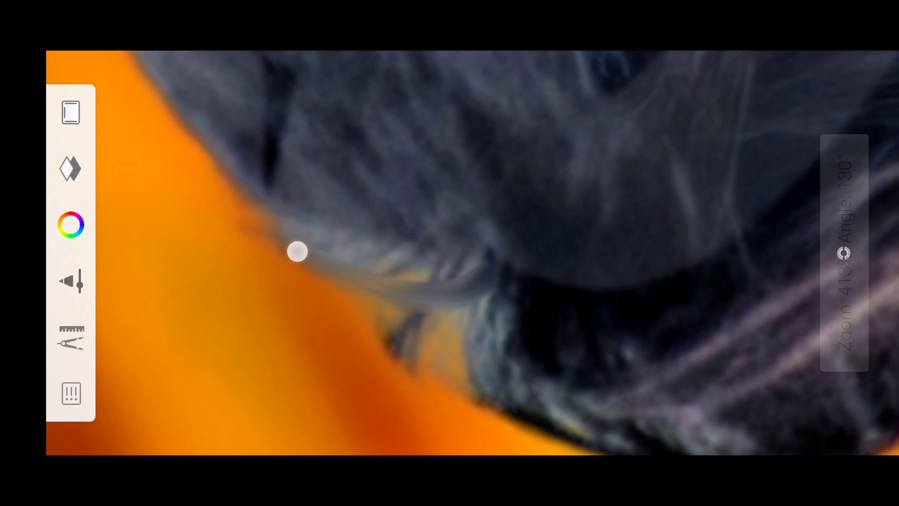
pyautogui.moveTo(416, 265); pyautogui.dragTo(487, 317)
pyautogui.moveTo(231, 159); pyautogui.dragTo(368, 154)
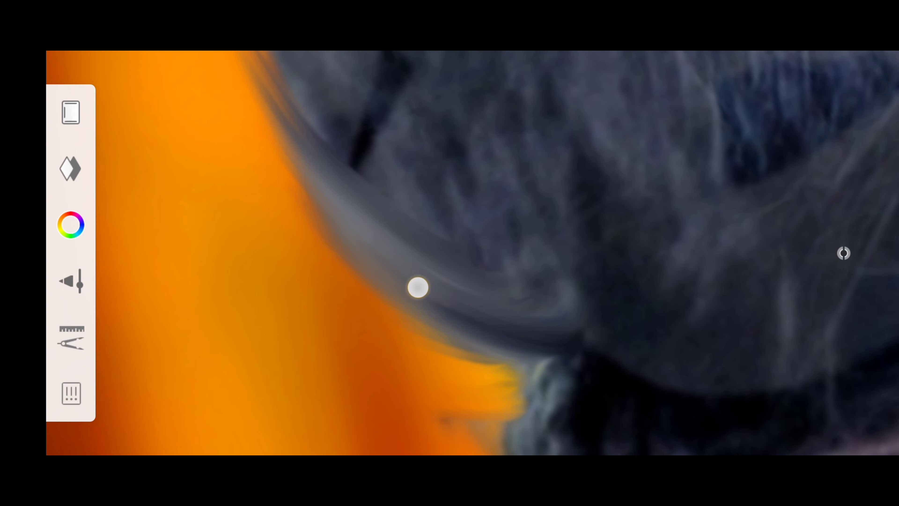
pyautogui.moveTo(418, 287)
pyautogui.mouseDown()
pyautogui.moveTo(330, 277)
pyautogui.moveTo(428, 267)
pyautogui.moveTo(363, 209)
pyautogui.mouseUp()
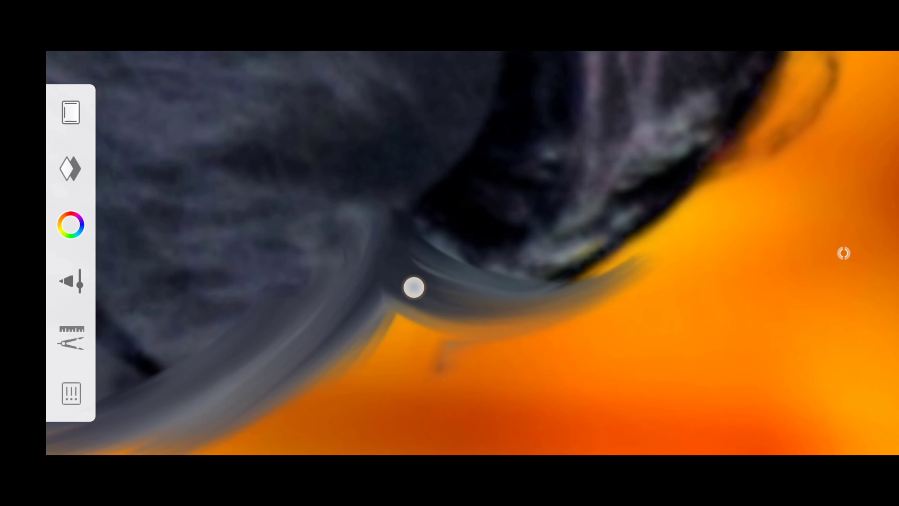
pyautogui.moveTo(414, 288); pyautogui.dragTo(332, 156)
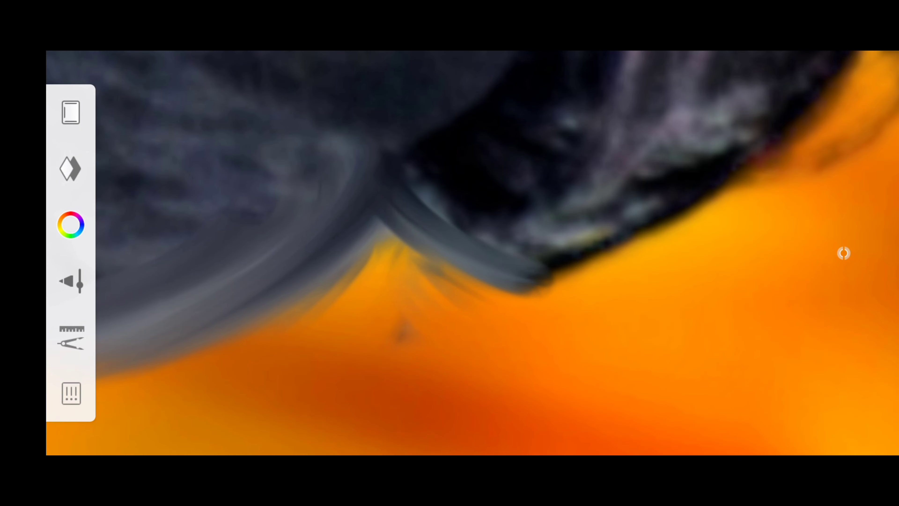
pyautogui.moveTo(562, 201)
pyautogui.mouseDown()
pyautogui.moveTo(581, 338)
pyautogui.moveTo(713, 315)
pyautogui.mouseUp()
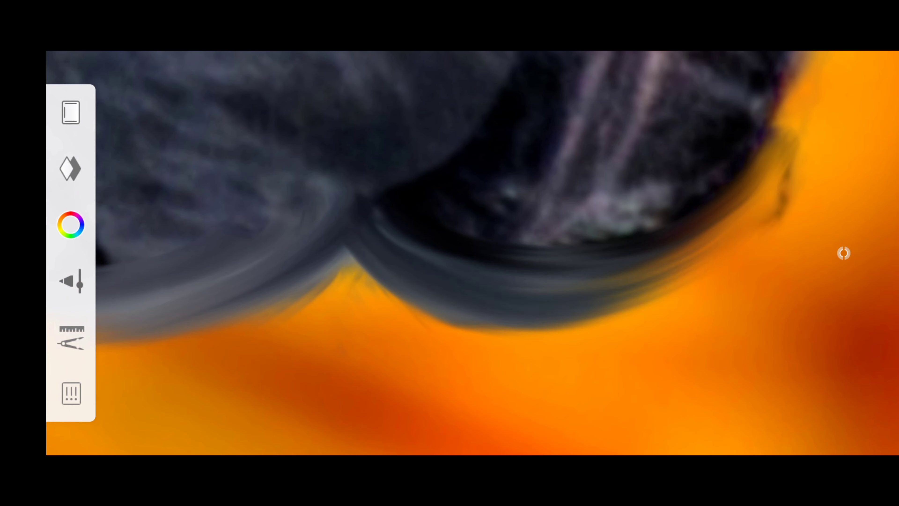
# Smudge the hair tips and lower hair into soft, flowing strands
pyautogui.moveTo(844, 253); pyautogui.dragTo(357, 191)
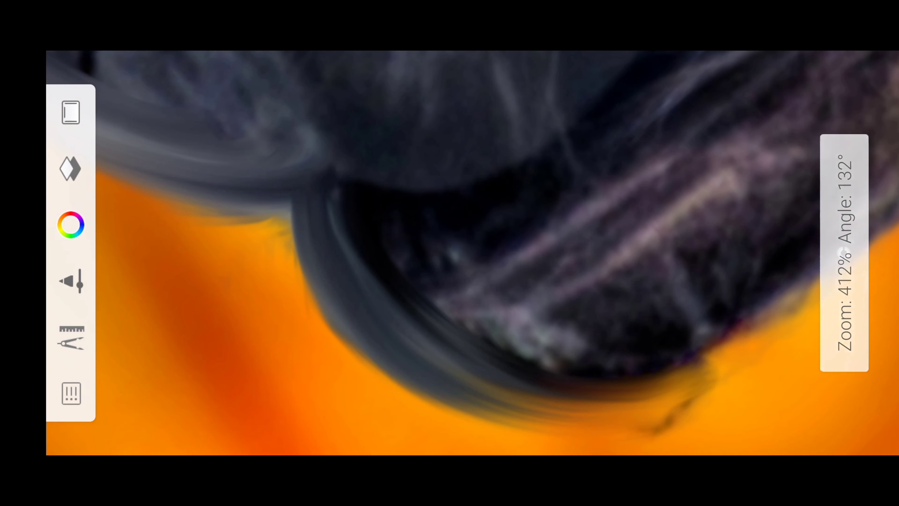
pyautogui.moveTo(415, 311); pyautogui.dragTo(321, 270)
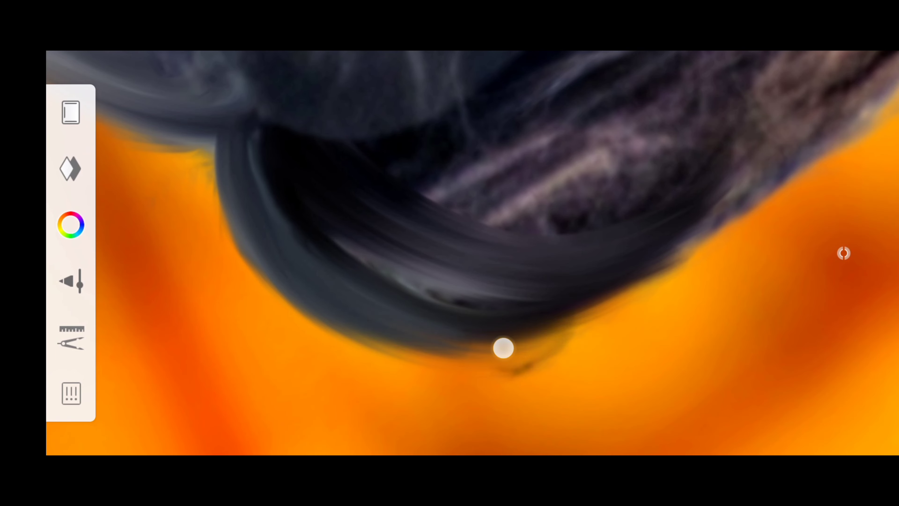
pyautogui.moveTo(450, 185); pyautogui.dragTo(501, 235)
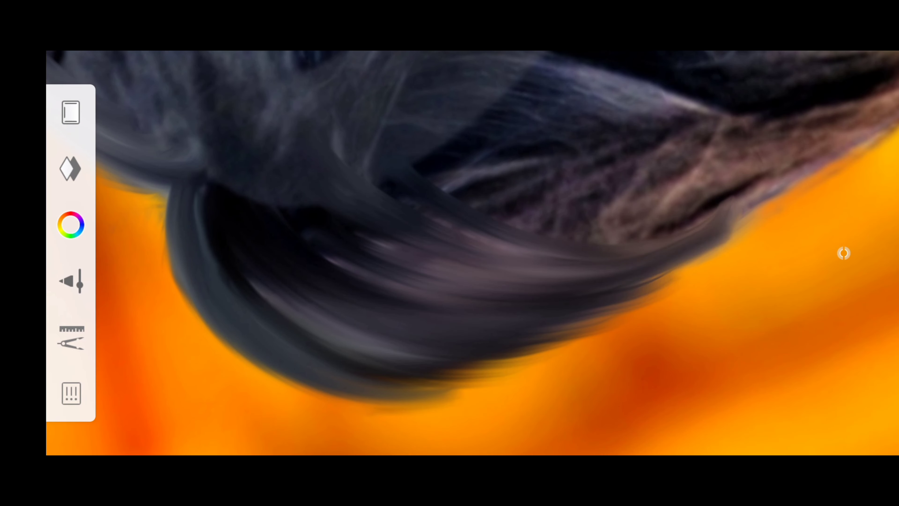
pyautogui.moveTo(450, 248)
pyautogui.mouseDown()
pyautogui.moveTo(381, 203)
pyautogui.moveTo(418, 205)
pyautogui.mouseUp()
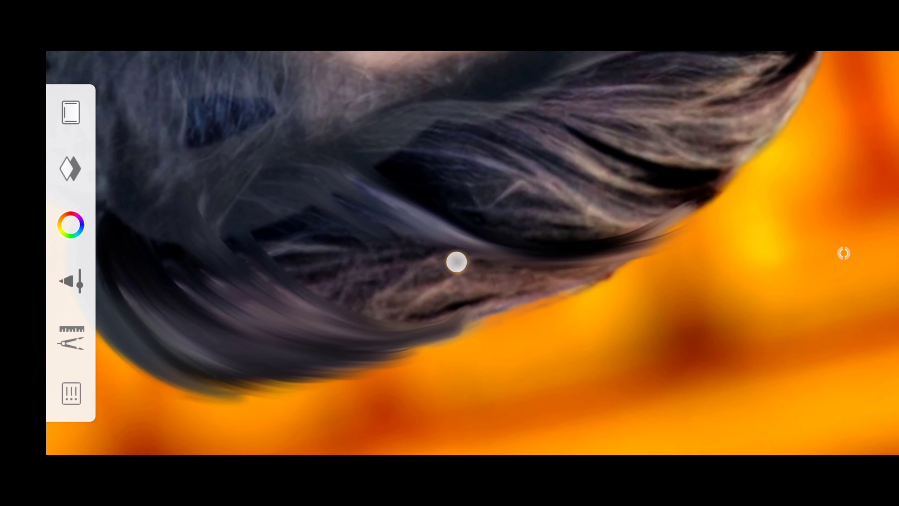
pyautogui.moveTo(598, 274)
pyautogui.mouseDown()
pyautogui.moveTo(385, 201)
pyautogui.moveTo(351, 255)
pyautogui.mouseUp()
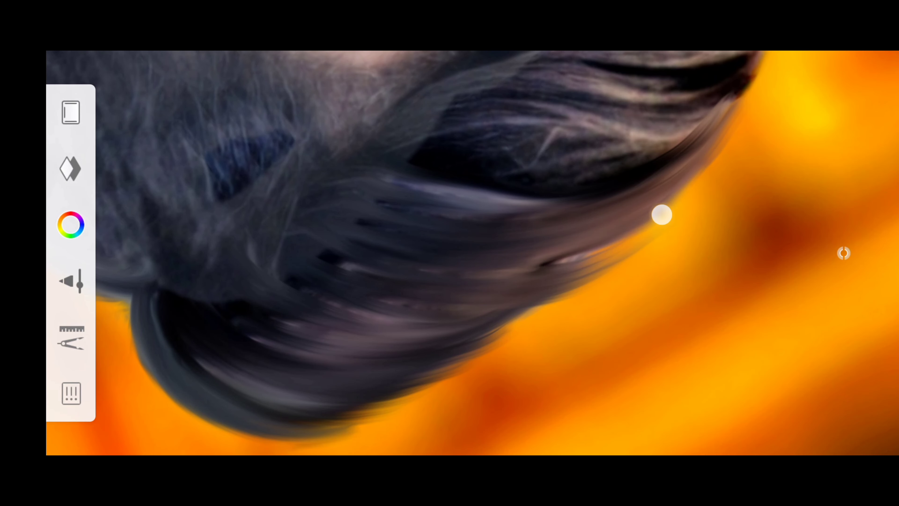
pyautogui.moveTo(602, 248)
pyautogui.mouseDown()
pyautogui.moveTo(665, 215)
pyautogui.moveTo(620, 243)
pyautogui.moveTo(555, 123)
pyautogui.moveTo(311, 212)
pyautogui.moveTo(279, 199)
pyautogui.moveTo(629, 241)
pyautogui.moveTo(614, 236)
pyautogui.mouseUp()
# Smudge the hair edge beside the eye and the side hair into smooth strands
pyautogui.moveTo(336, 254)
pyautogui.mouseDown()
pyautogui.moveTo(291, 217)
pyautogui.moveTo(222, 194)
pyautogui.moveTo(246, 262)
pyautogui.moveTo(245, 228)
pyautogui.mouseUp()
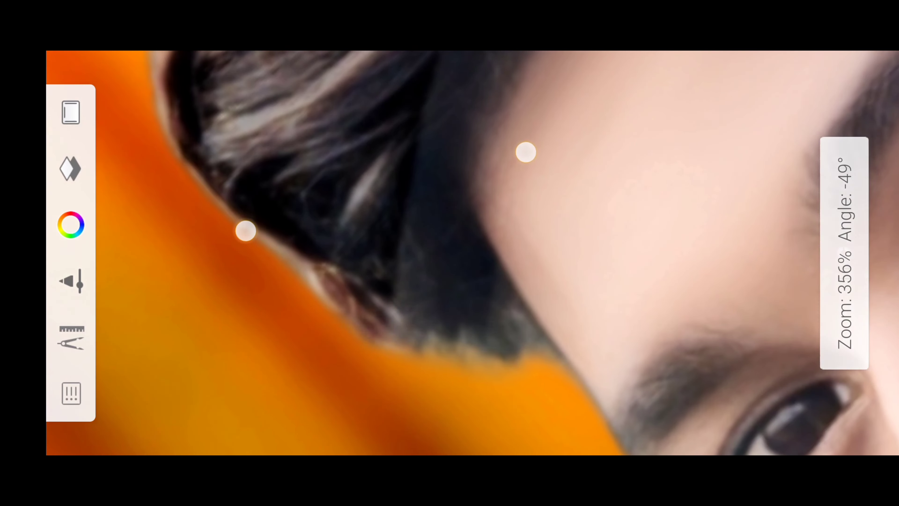
pyautogui.moveTo(301, 227)
pyautogui.mouseDown()
pyautogui.moveTo(337, 215)
pyautogui.moveTo(492, 290)
pyautogui.mouseUp()
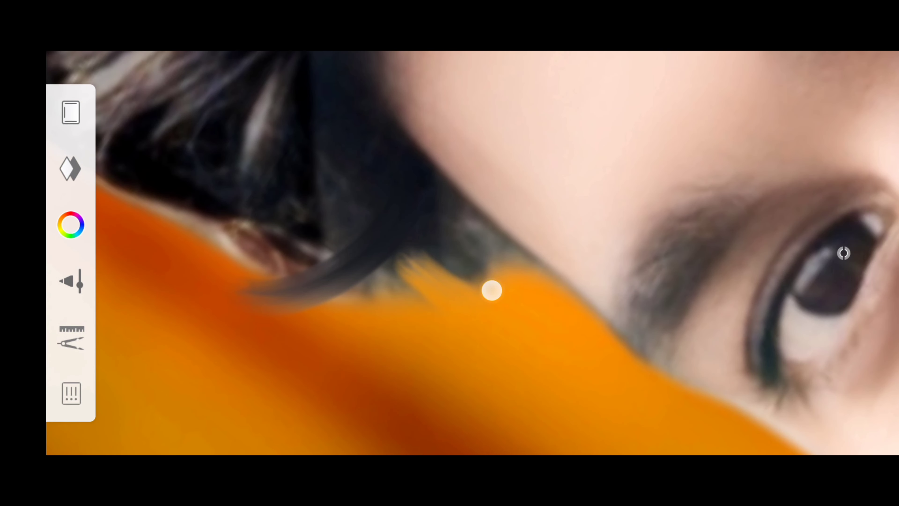
pyautogui.moveTo(279, 269); pyautogui.dragTo(271, 283)
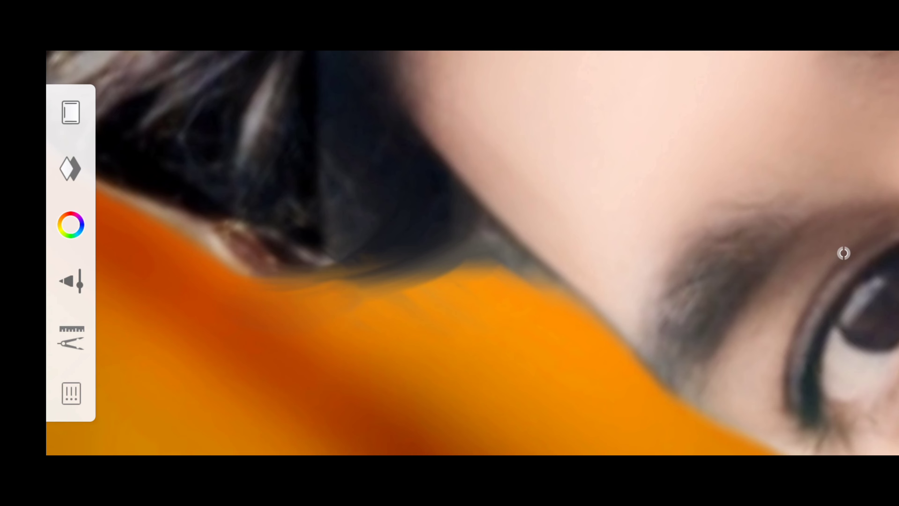
pyautogui.moveTo(283, 279)
pyautogui.mouseDown()
pyautogui.moveTo(337, 235)
pyautogui.moveTo(221, 183)
pyautogui.moveTo(363, 283)
pyautogui.mouseUp()
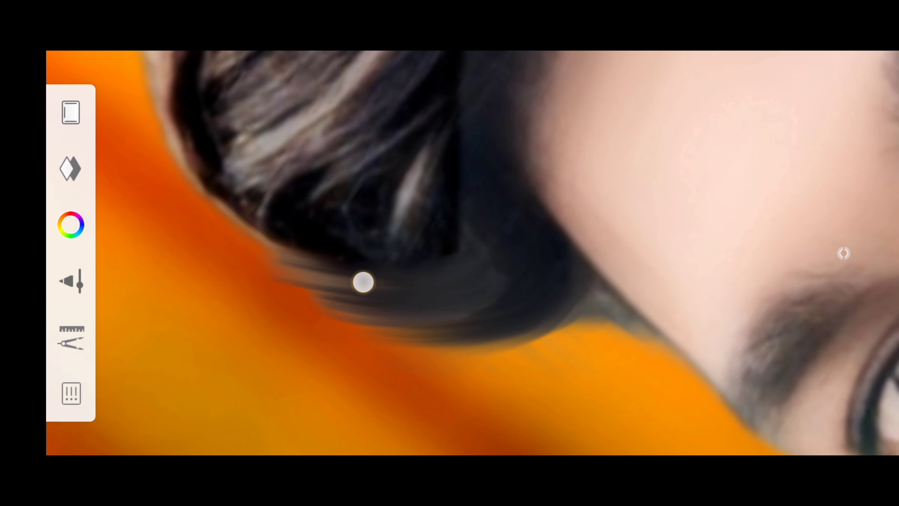
pyautogui.moveTo(265, 238)
pyautogui.mouseDown()
pyautogui.moveTo(277, 209)
pyautogui.moveTo(420, 262)
pyautogui.moveTo(326, 126)
pyautogui.moveTo(407, 347)
pyautogui.mouseUp()
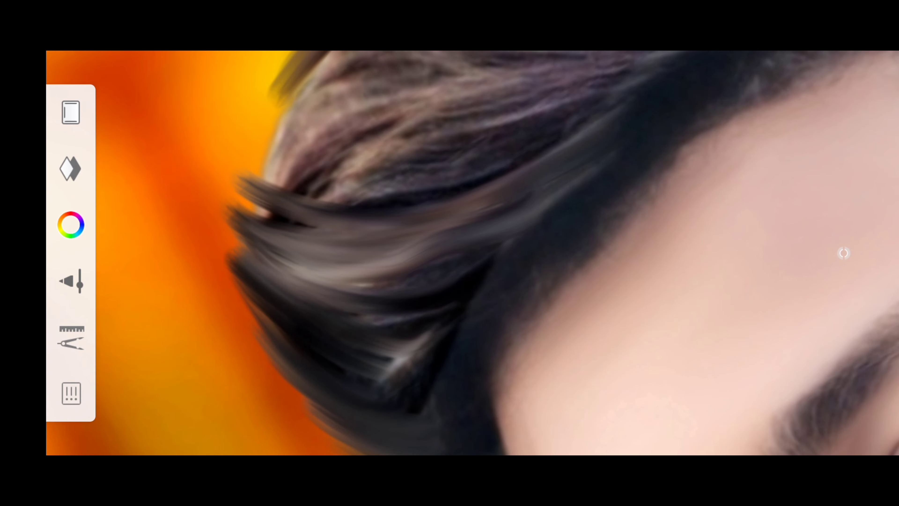
# Darken and reshape the top hair strands, then check the hairline from several angles
pyautogui.moveTo(298, 223); pyautogui.dragTo(508, 293)
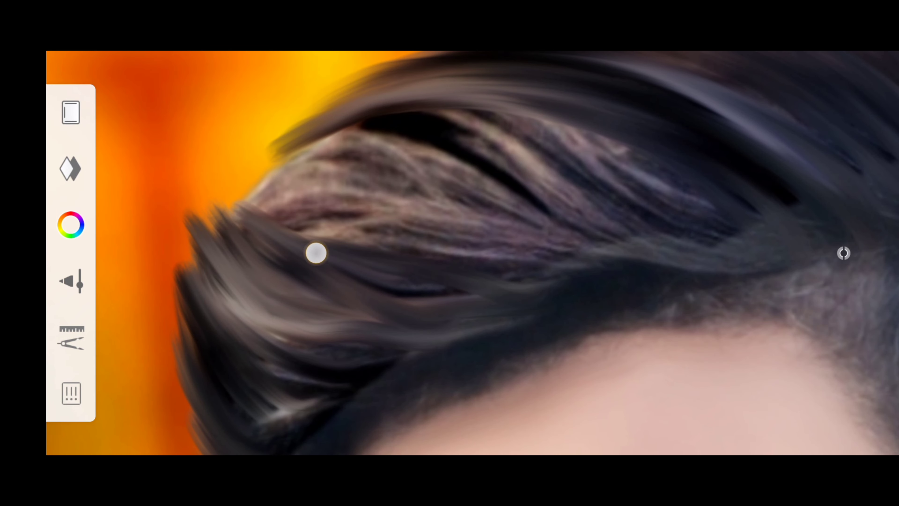
pyautogui.moveTo(316, 253); pyautogui.dragTo(230, 205)
pyautogui.moveTo(512, 261); pyautogui.dragTo(280, 235)
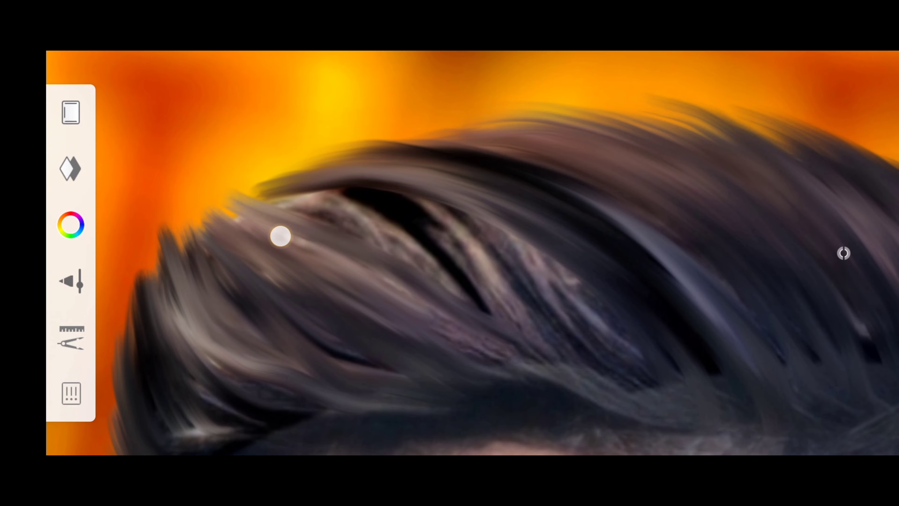
pyautogui.moveTo(417, 153); pyautogui.dragTo(505, 308)
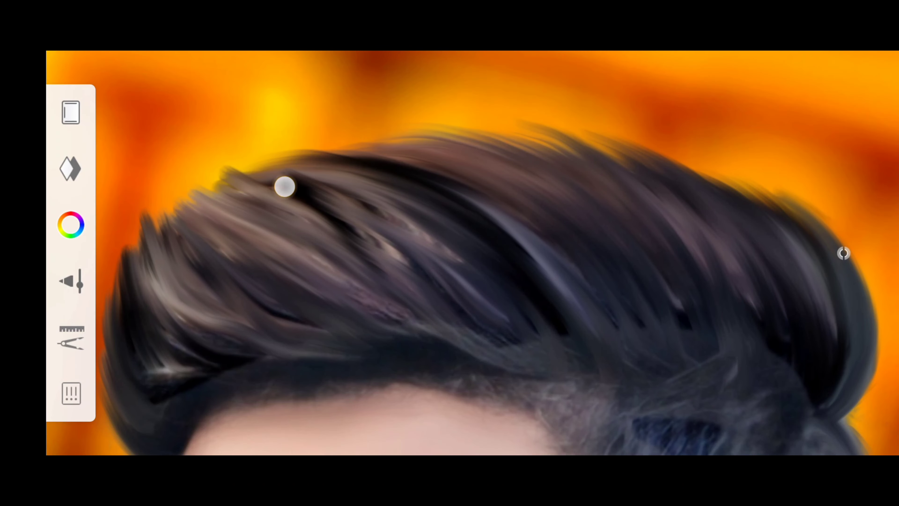
pyautogui.moveTo(446, 264)
pyautogui.mouseDown()
pyautogui.moveTo(540, 146)
pyautogui.moveTo(634, 148)
pyautogui.mouseUp()
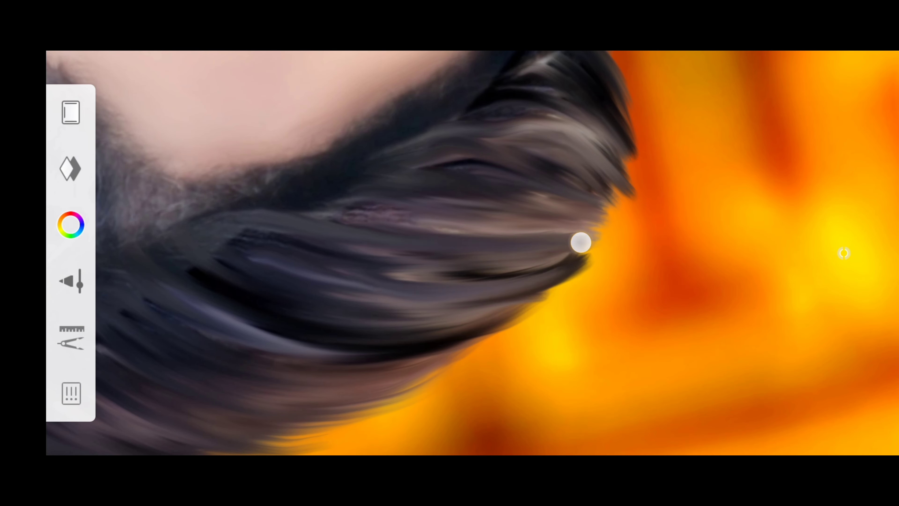
pyautogui.moveTo(581, 242); pyautogui.dragTo(371, 244)
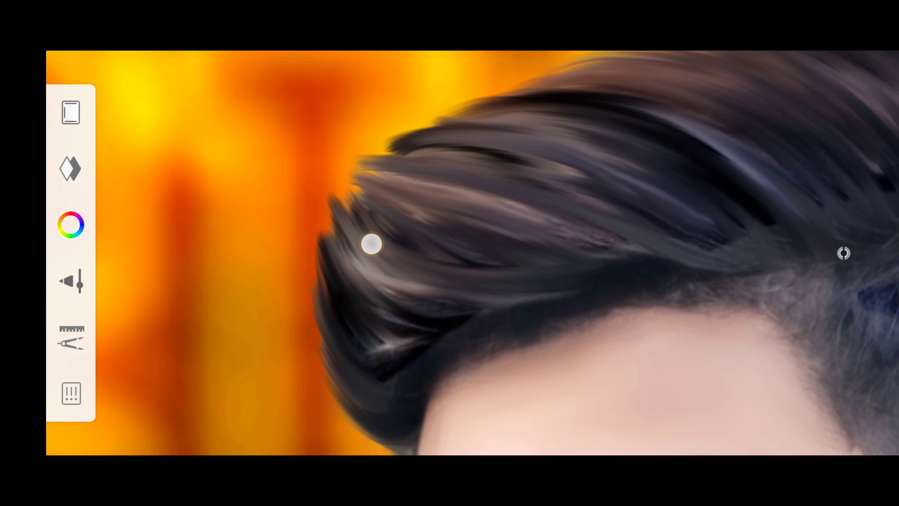
# Inspect the hair's outer edge up close, then fit the whole upright portrait at 0°
pyautogui.moveTo(402, 352)
pyautogui.mouseDown()
pyautogui.moveTo(371, 227)
pyautogui.moveTo(484, 165)
pyautogui.moveTo(594, 151)
pyautogui.moveTo(655, 168)
pyautogui.moveTo(844, 253)
pyautogui.mouseUp()
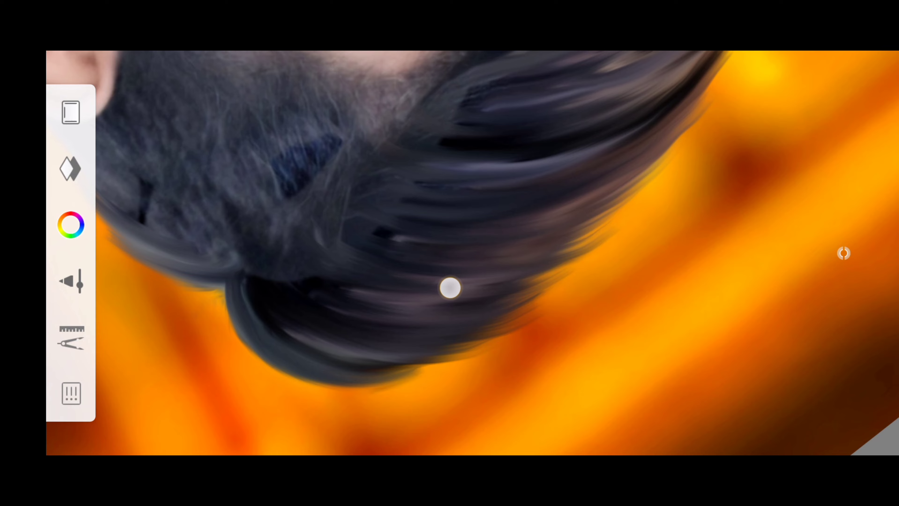
pyautogui.moveTo(450, 287)
pyautogui.mouseDown()
pyautogui.moveTo(474, 265)
pyautogui.moveTo(843, 253)
pyautogui.moveTo(587, 128)
pyautogui.moveTo(844, 253)
pyautogui.mouseUp()
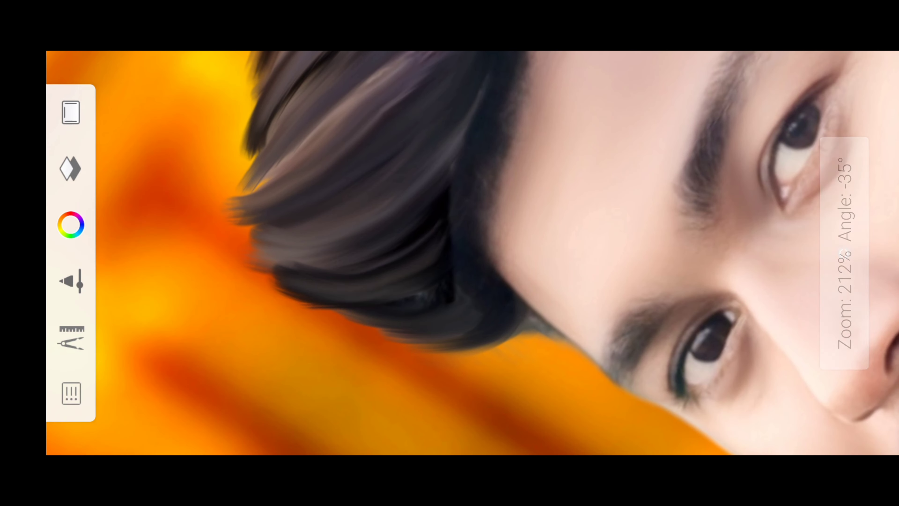
pyautogui.moveTo(345, 162)
pyautogui.mouseDown()
pyautogui.moveTo(387, 213)
pyautogui.moveTo(721, 208)
pyautogui.moveTo(844, 253)
pyautogui.moveTo(668, 175)
pyautogui.mouseUp()
pyautogui.moveTo(458, 339); pyautogui.dragTo(539, 204)
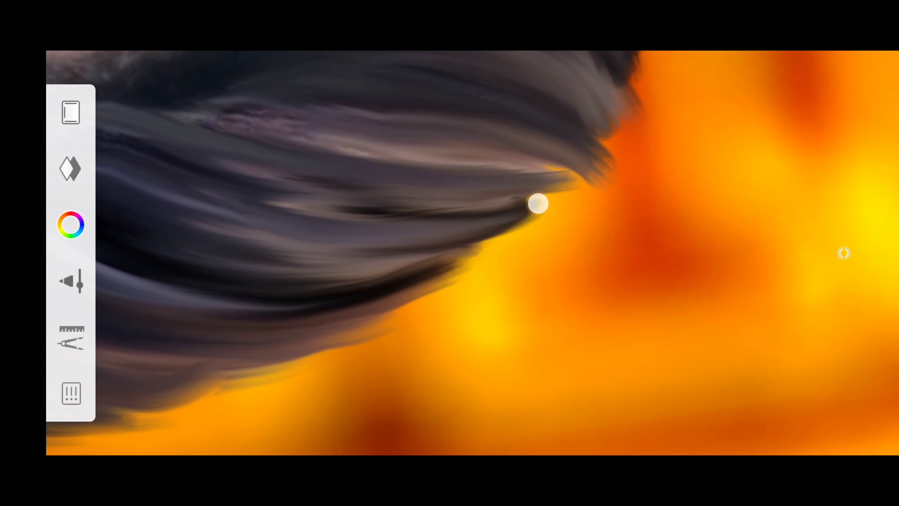
pyautogui.moveTo(590, 165); pyautogui.dragTo(565, 253)
pyautogui.moveTo(488, 134); pyautogui.dragTo(553, 271)
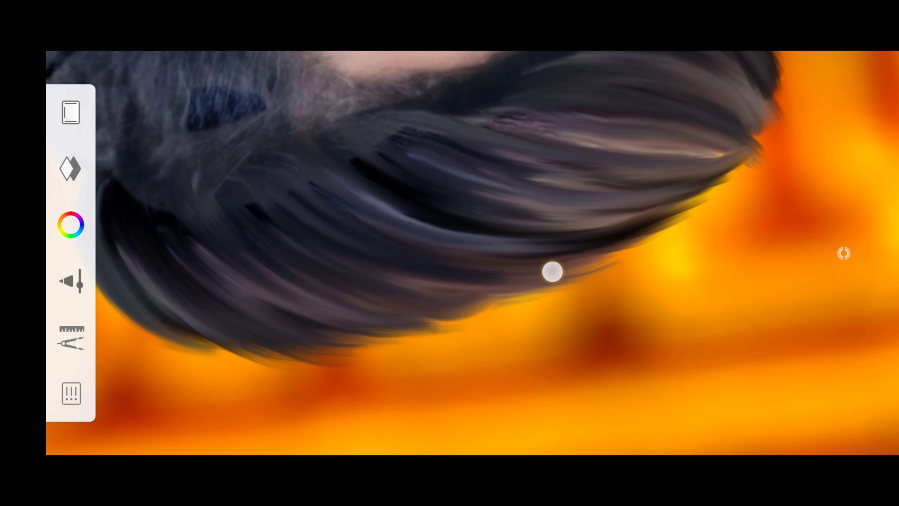
pyautogui.moveTo(474, 321)
pyautogui.mouseDown()
pyautogui.moveTo(318, 153)
pyautogui.moveTo(572, 320)
pyautogui.mouseUp()
pyautogui.moveTo(634, 304)
pyautogui.mouseDown()
pyautogui.moveTo(478, 225)
pyautogui.moveTo(512, 240)
pyautogui.moveTo(379, 245)
pyautogui.mouseUp()
pyautogui.moveTo(844, 253)
pyautogui.mouseDown()
pyautogui.moveTo(444, 206)
pyautogui.moveTo(607, 146)
pyautogui.moveTo(760, 206)
pyautogui.moveTo(755, 185)
pyautogui.mouseUp()
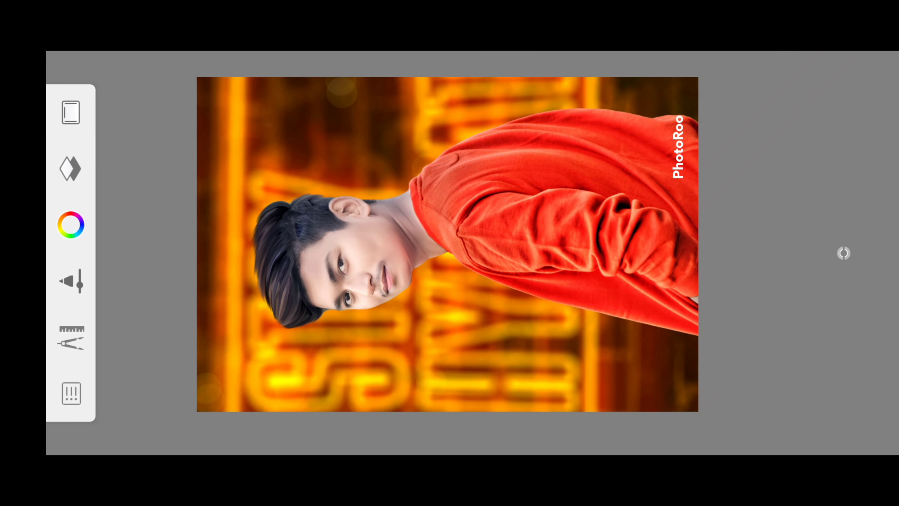
# Merge the top portrait layer down and place a new blank layer beneath the person layer
pyautogui.moveTo(759, 191); pyautogui.dragTo(741, 193)
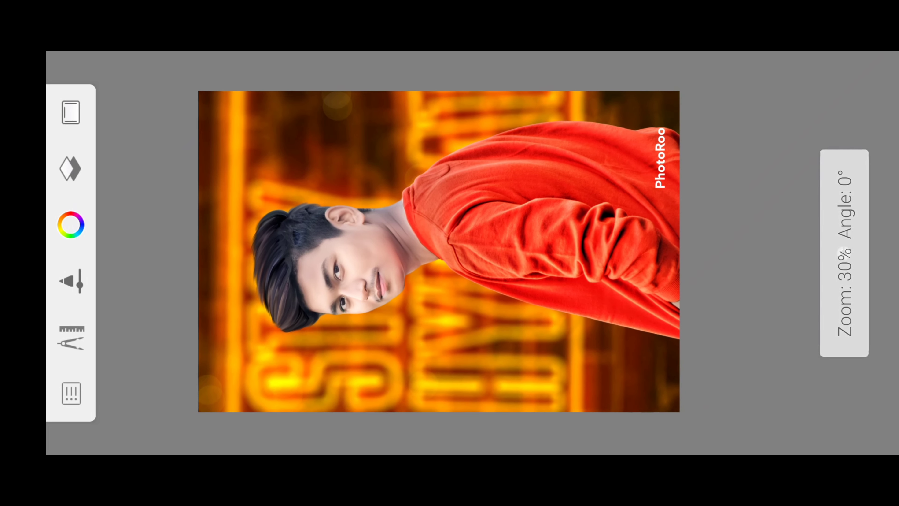
pyautogui.click(70, 168)
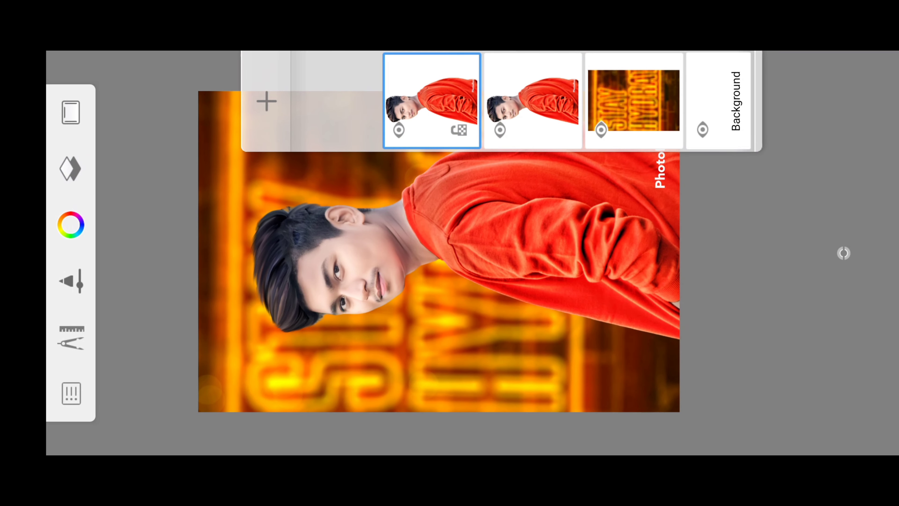
pyautogui.click(432, 100)
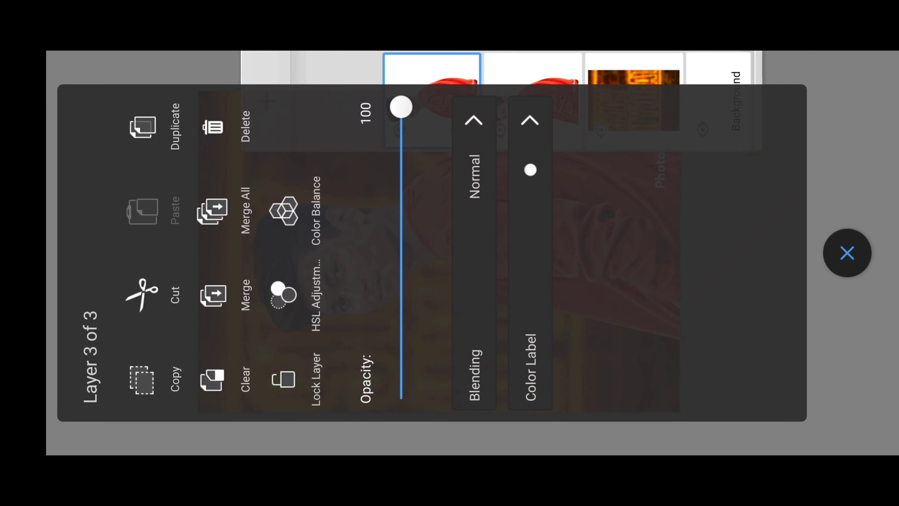
pyautogui.click(847, 253)
pyautogui.click(431, 100)
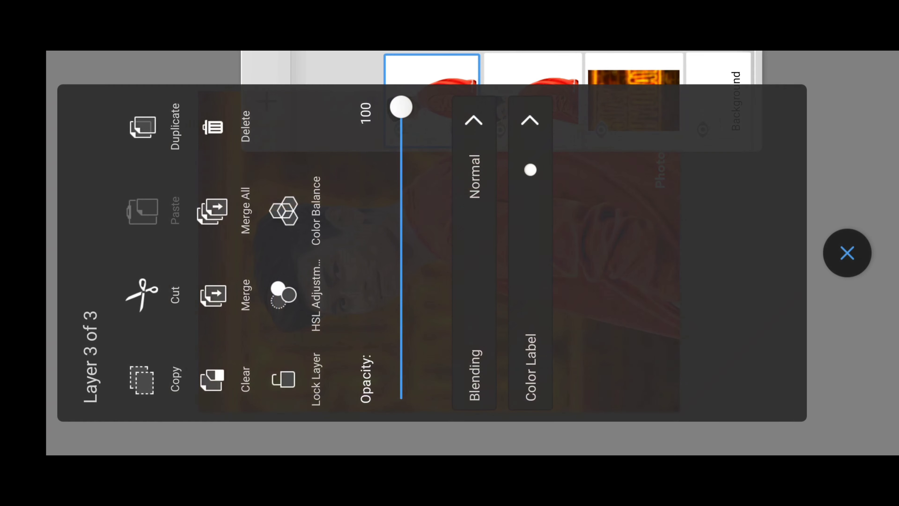
pyautogui.click(213, 294)
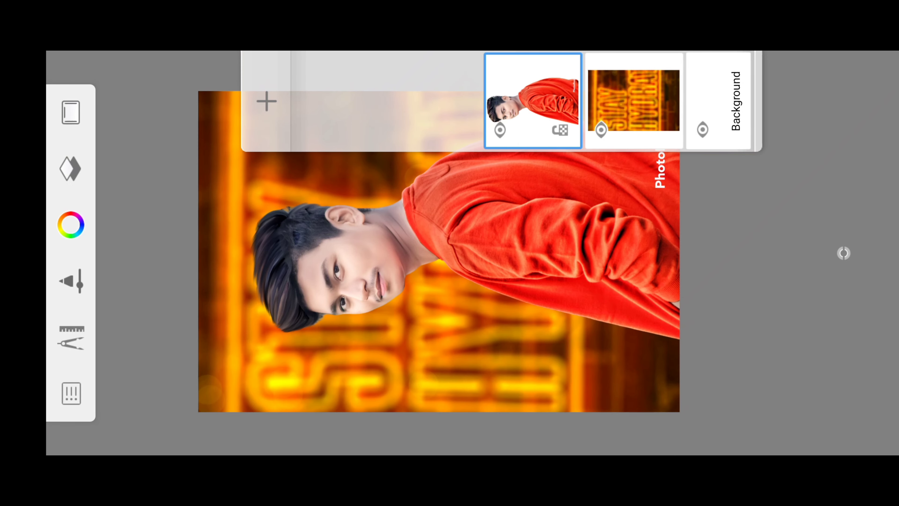
pyautogui.click(267, 101)
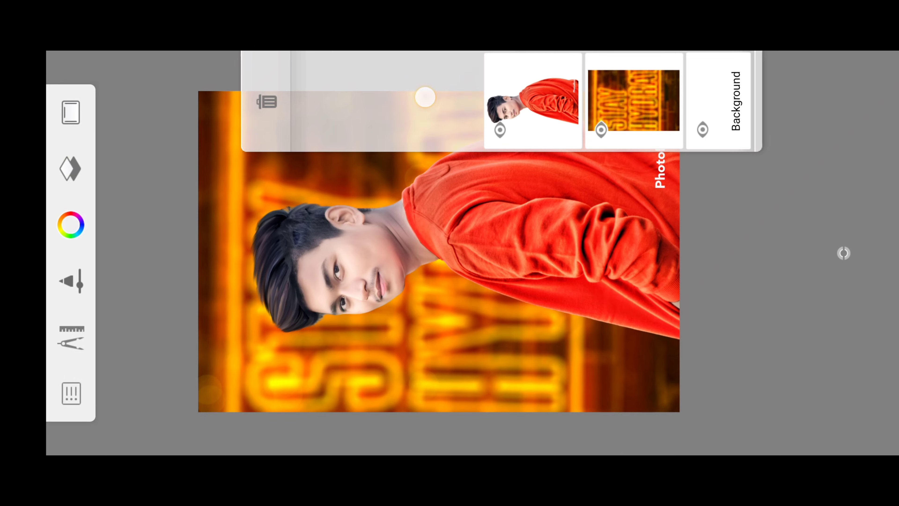
pyautogui.moveTo(431, 101); pyautogui.dragTo(533, 101)
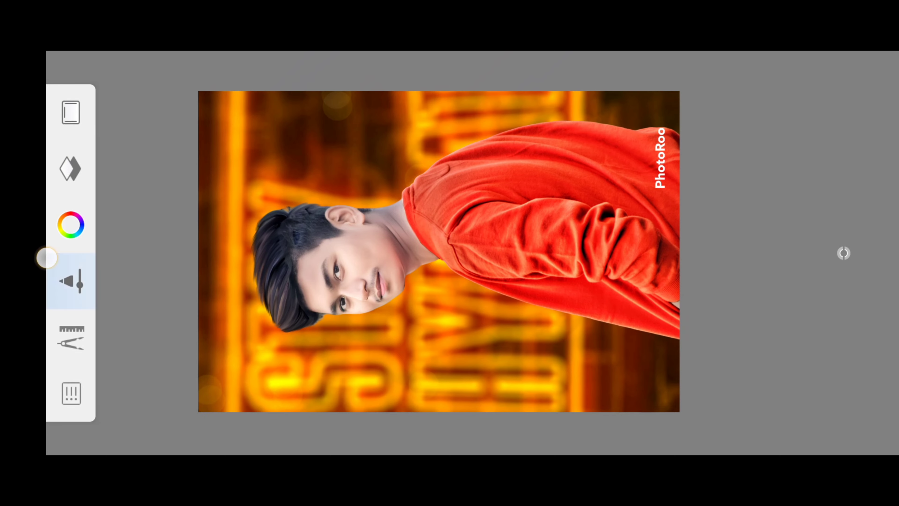
# Select the Flow Airbrush and make its size much larger
pyautogui.click(70, 281)
pyautogui.click(85, 336)
pyautogui.moveTo(319, 248); pyautogui.dragTo(708, 248)
pyautogui.click(308, 255)
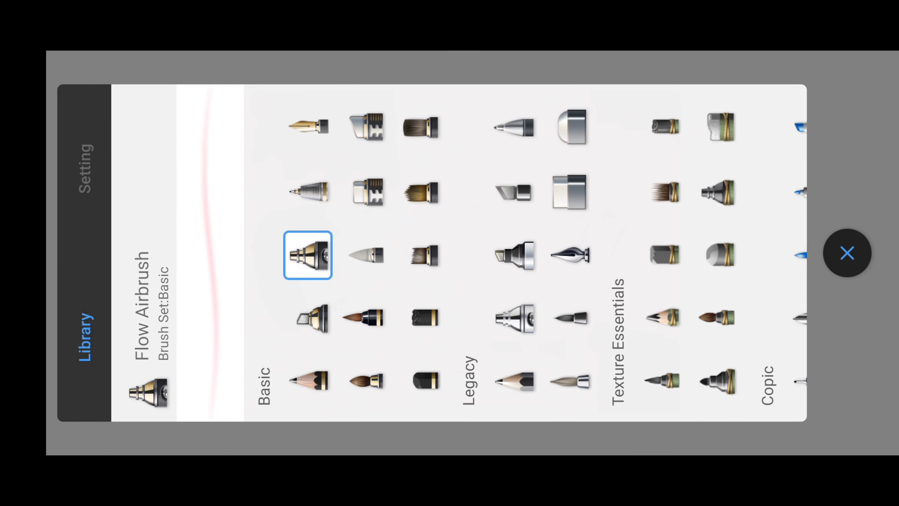
pyautogui.click(85, 168)
pyautogui.moveTo(423, 356); pyautogui.dragTo(423, 212)
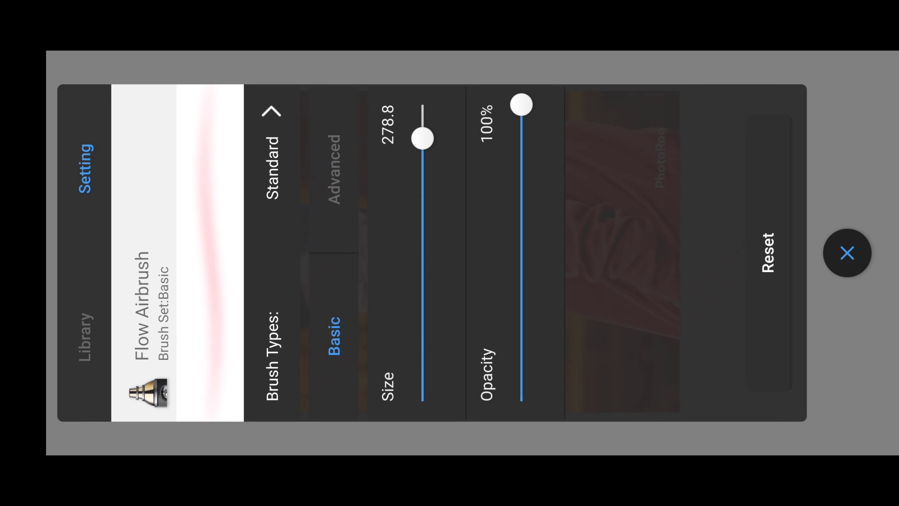
pyautogui.click(848, 253)
# Spray a large soft pure-white blob on the blank layer
pyautogui.click(70, 224)
pyautogui.click(245, 253)
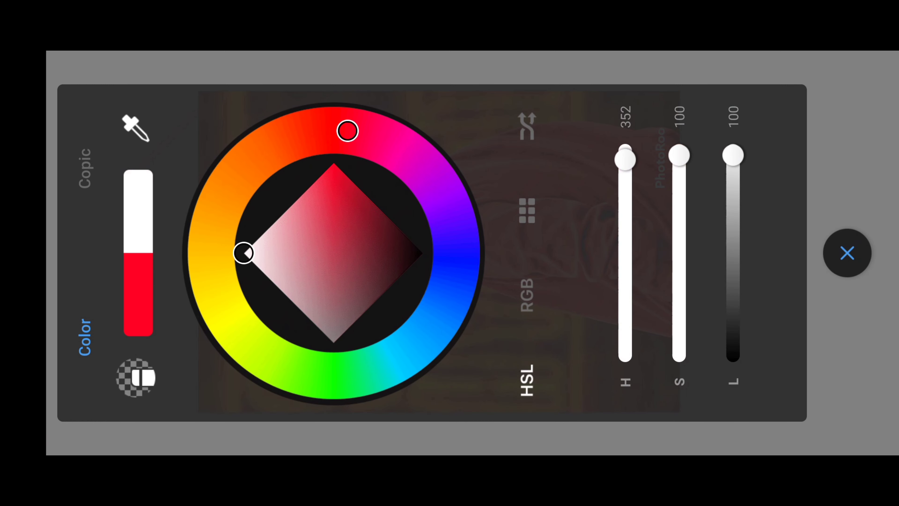
pyautogui.click(848, 253)
pyautogui.scroll(5, 372, 170)
pyautogui.scroll(5, 423, 216)
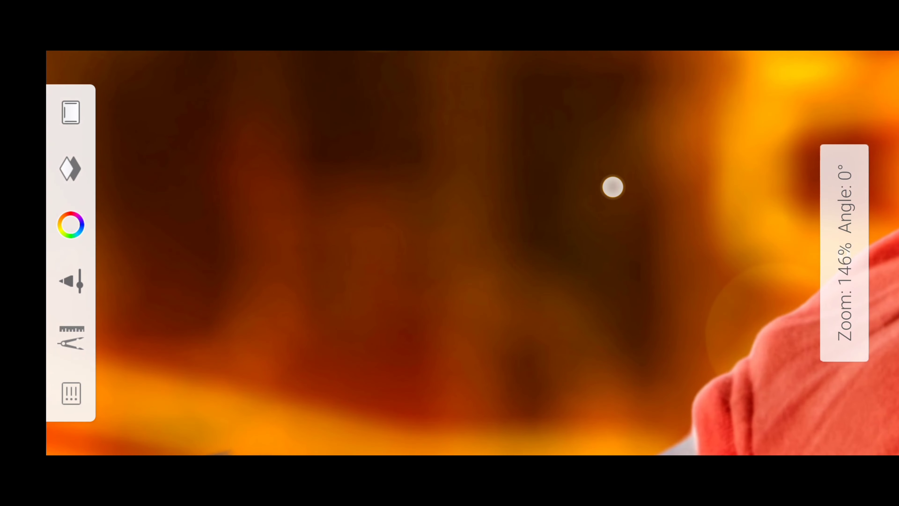
pyautogui.moveTo(422, 216)
pyautogui.mouseDown()
pyautogui.moveTo(456, 227)
pyautogui.moveTo(445, 284)
pyautogui.moveTo(396, 315)
pyautogui.moveTo(369, 294)
pyautogui.moveTo(393, 292)
pyautogui.moveTo(508, 233)
pyautogui.mouseUp()
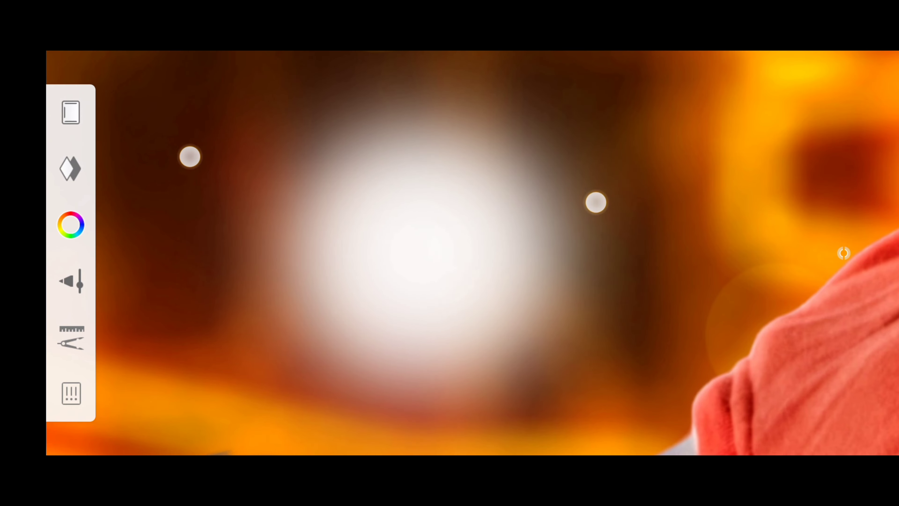
pyautogui.scroll(-5, 400, 177)
pyautogui.scroll(-3, 400, 177)
# Transform the white glow, scaling it to about 367% behind the man's head
pyautogui.click(70, 282)
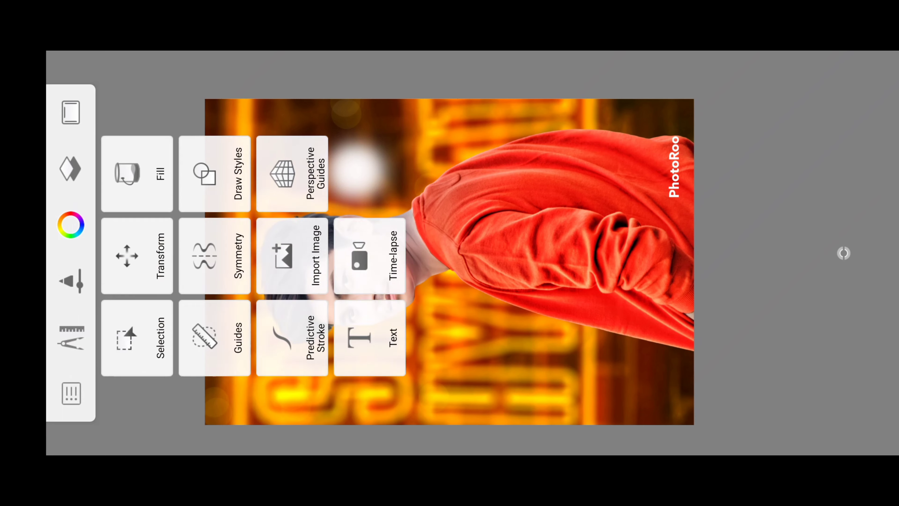
pyautogui.click(124, 257)
pyautogui.scroll(5, 365, 179)
pyautogui.scroll(3, 365, 179)
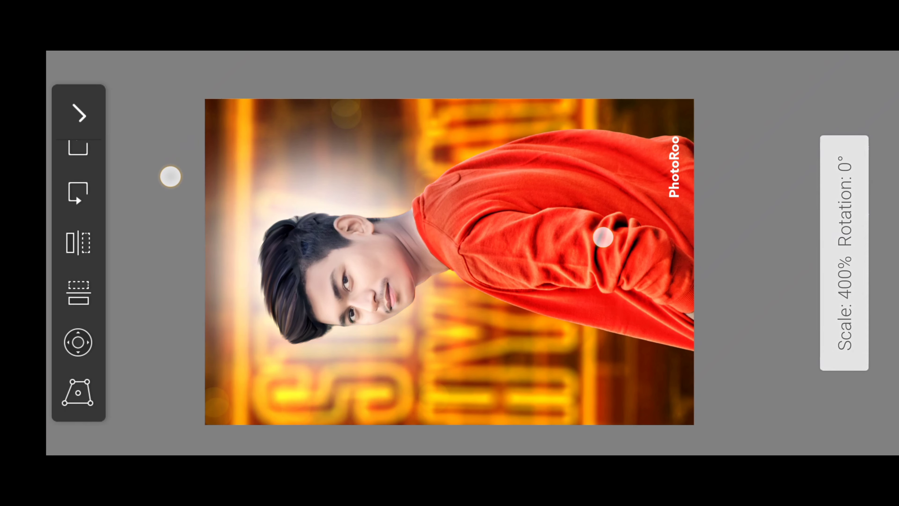
pyautogui.moveTo(574, 214); pyautogui.dragTo(590, 191)
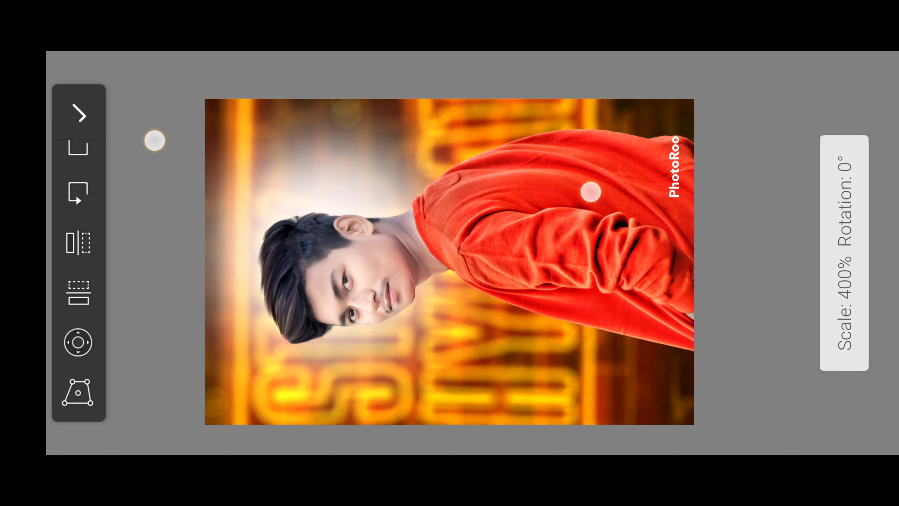
pyautogui.scroll(-1, 460, 170)
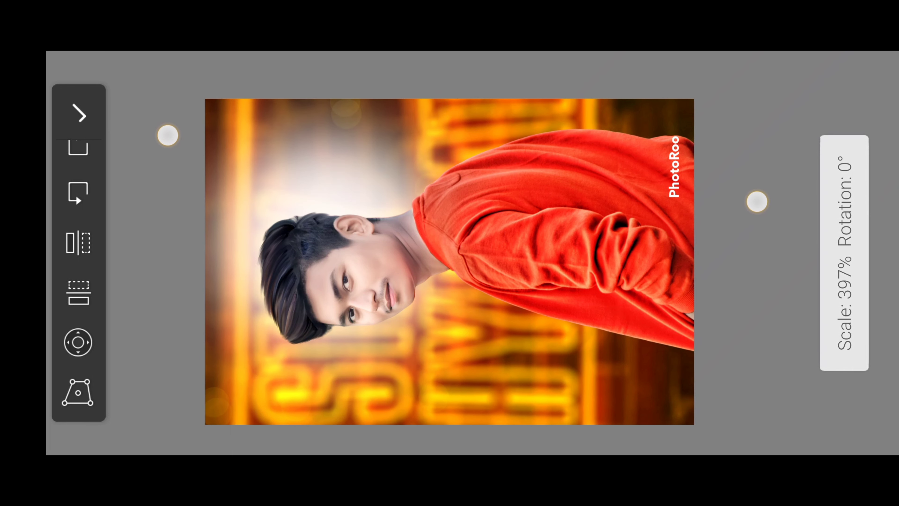
pyautogui.scroll(-3, 449, 160)
pyautogui.scroll(-1, 449, 160)
pyautogui.scroll(2, 456, 162)
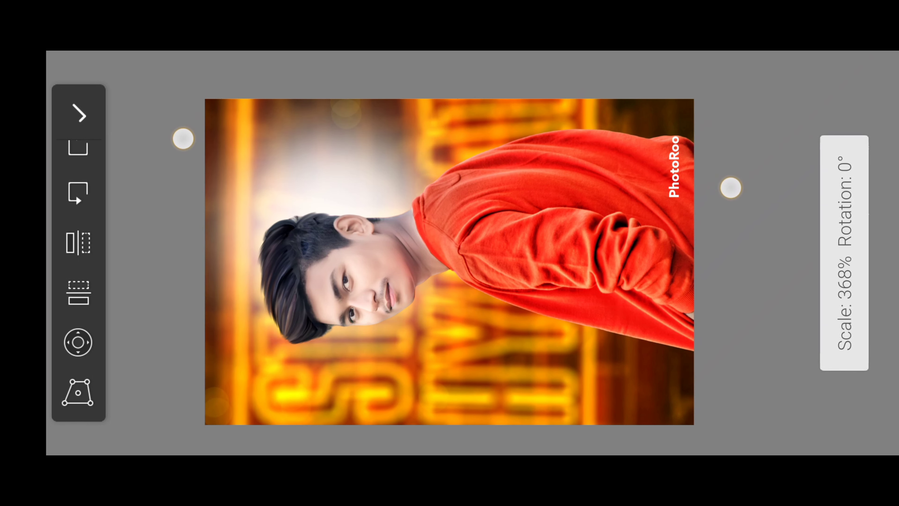
pyautogui.moveTo(183, 138); pyautogui.dragTo(183, 151)
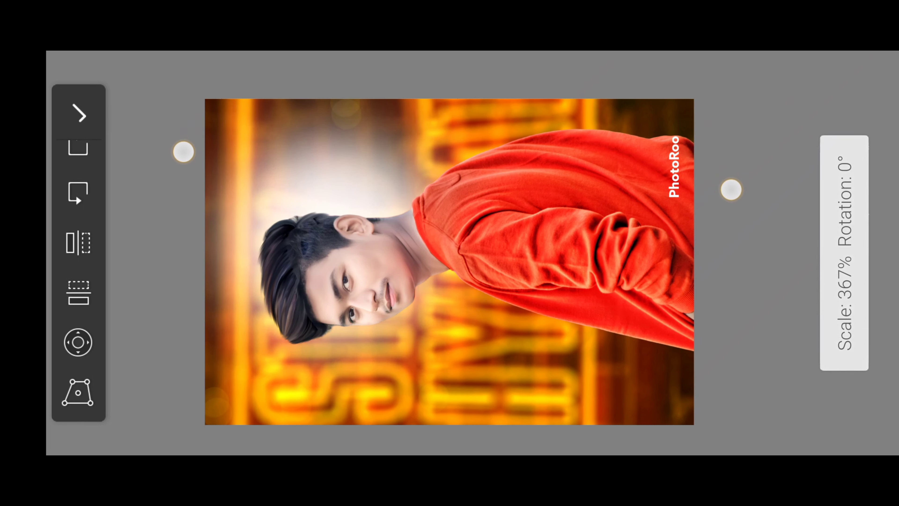
pyautogui.click(79, 114)
pyautogui.scroll(-2, 464, 158)
# Set the glow layer to 47% opacity, merge it into the neon background, and reorder the person layer
pyautogui.scroll(-1, 463, 159)
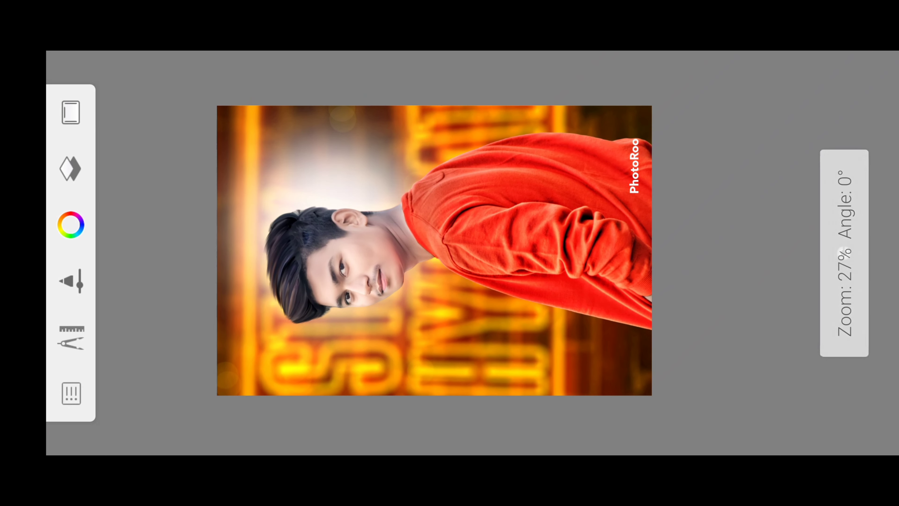
pyautogui.scroll(-1, 456, 170)
pyautogui.click(843, 253)
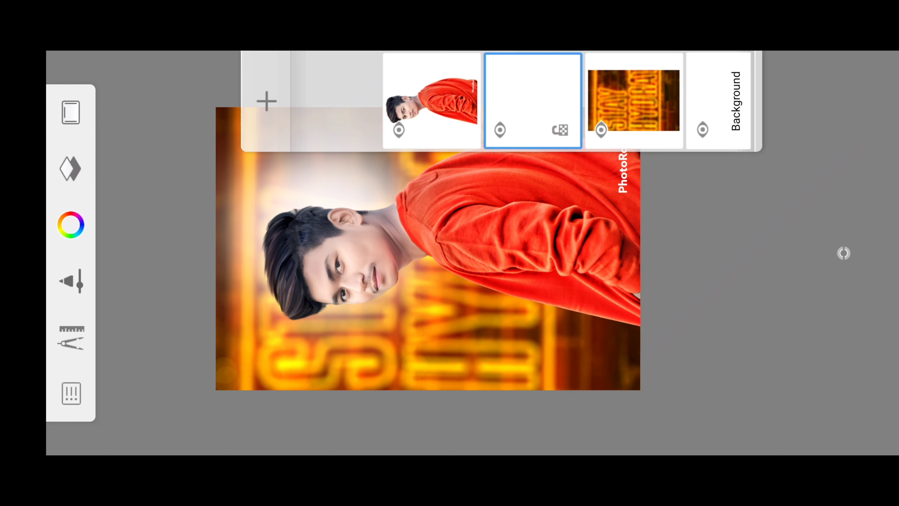
pyautogui.click(520, 82)
pyautogui.click(522, 240)
pyautogui.moveTo(522, 240)
pyautogui.mouseDown()
pyautogui.moveTo(575, 212)
pyautogui.moveTo(615, 424)
pyautogui.moveTo(604, 246)
pyautogui.moveTo(617, 272)
pyautogui.mouseUp()
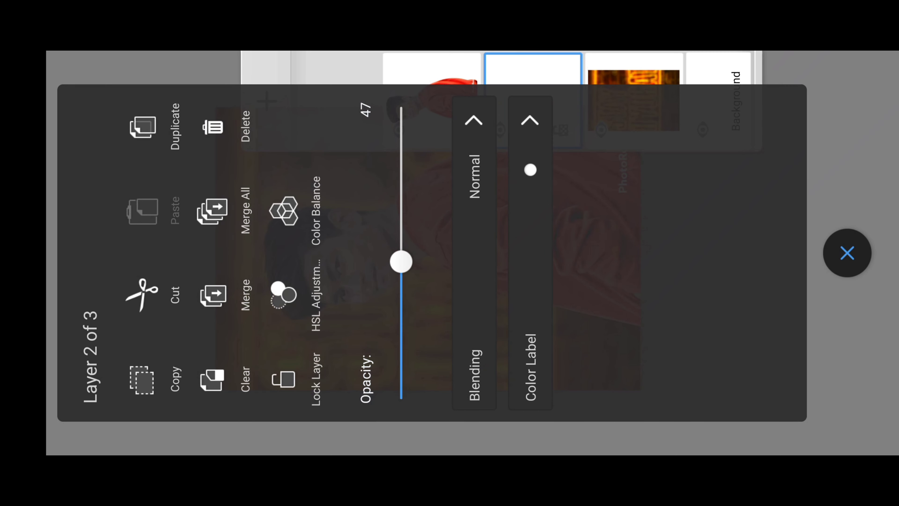
pyautogui.click(213, 295)
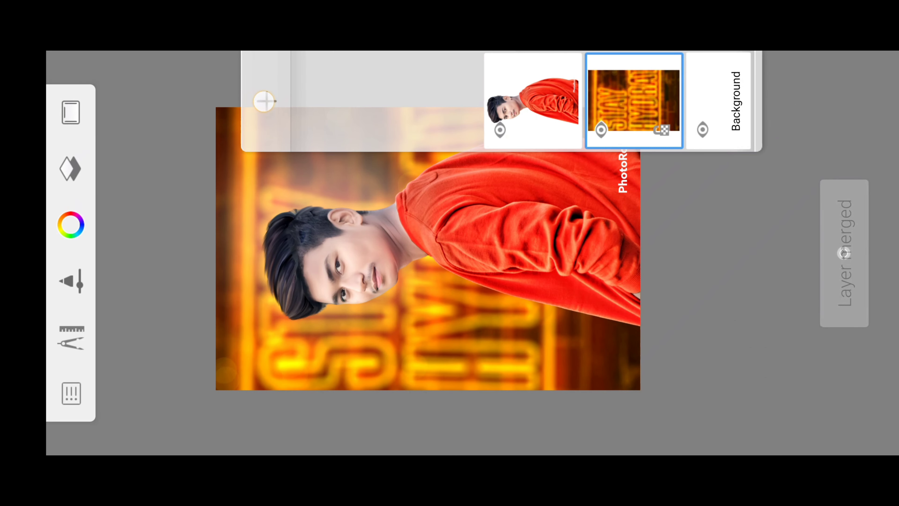
pyautogui.moveTo(432, 101)
pyautogui.mouseDown()
pyautogui.moveTo(403, 101)
pyautogui.moveTo(532, 101)
pyautogui.mouseUp()
# Sample the orange background colour and set the Flow Airbrush size to 49.8
pyautogui.click(754, 253)
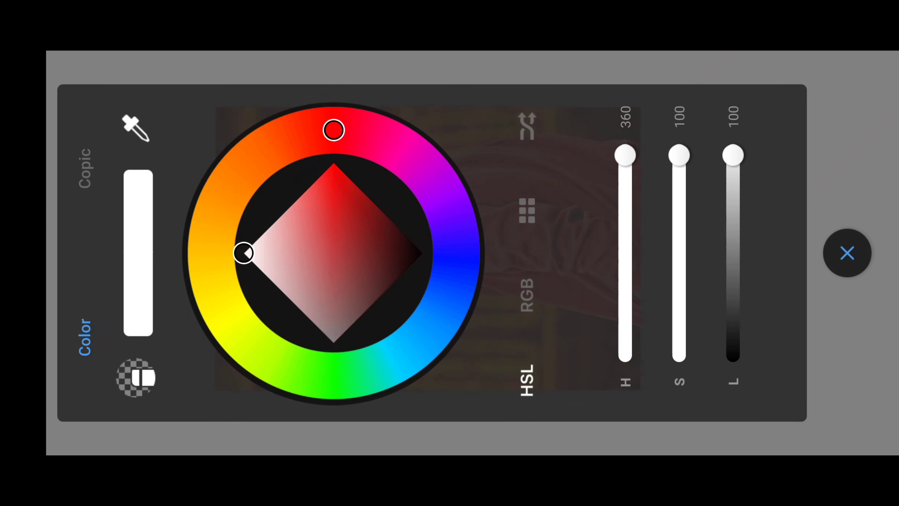
pyautogui.click(135, 126)
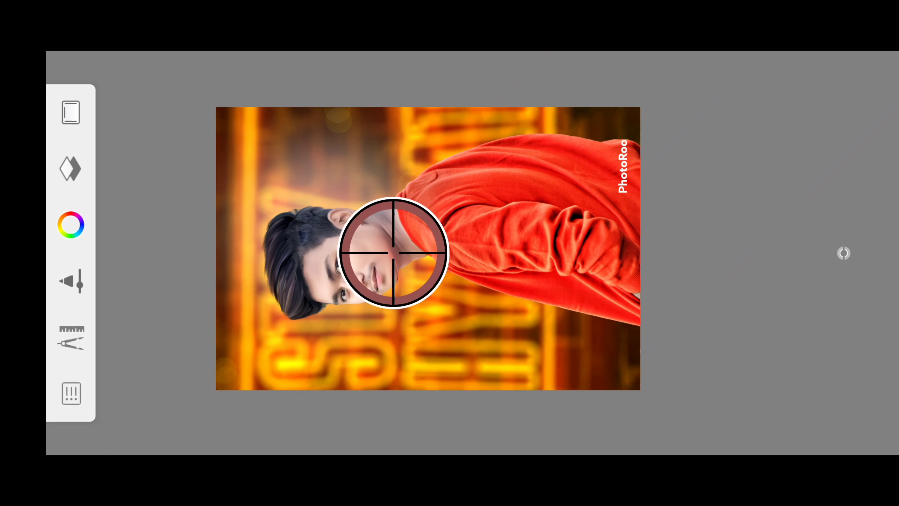
pyautogui.moveTo(450, 253)
pyautogui.mouseDown()
pyautogui.moveTo(531, 297)
pyautogui.moveTo(532, 313)
pyautogui.moveTo(497, 311)
pyautogui.moveTo(498, 324)
pyautogui.mouseUp()
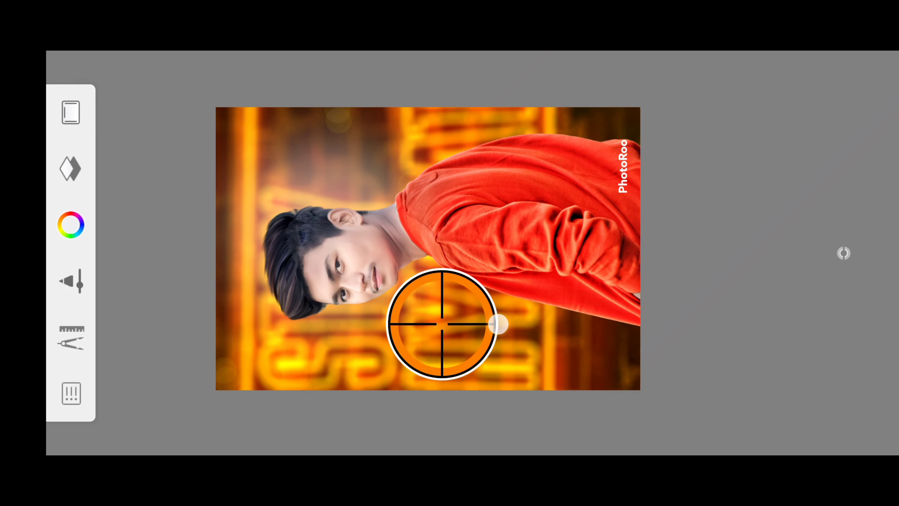
pyautogui.click(73, 271)
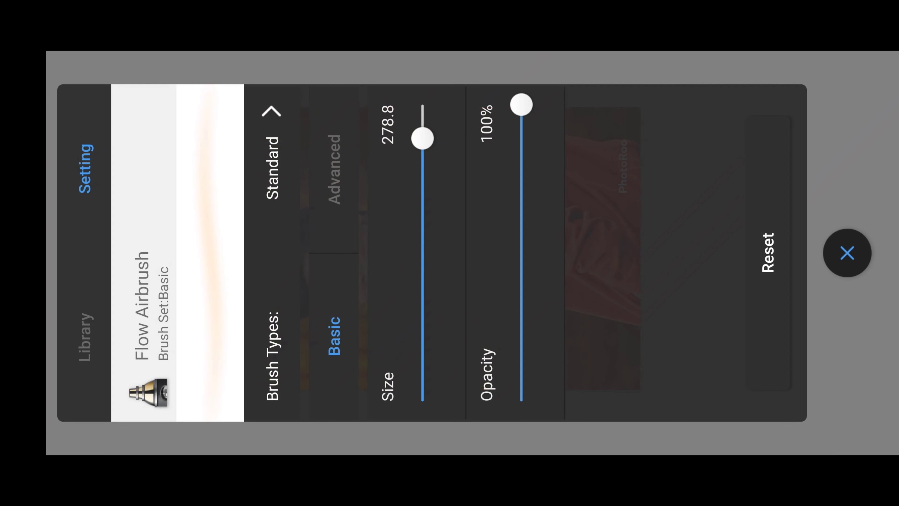
pyautogui.click(73, 321)
pyautogui.click(85, 168)
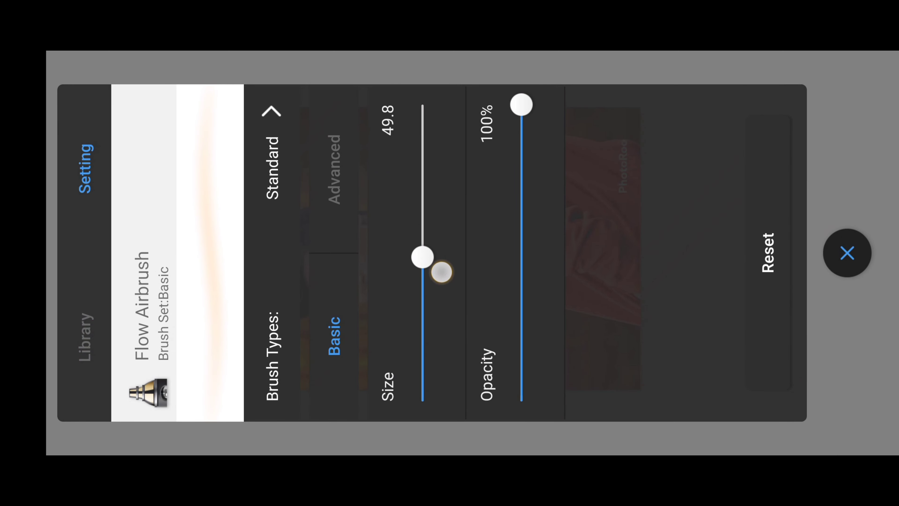
pyautogui.click(847, 253)
# Zoom along the sweatshirt shoulder and jawline, ending with the whole portrait in view
pyautogui.scroll(3, 737, 151)
pyautogui.scroll(5, 401, 263)
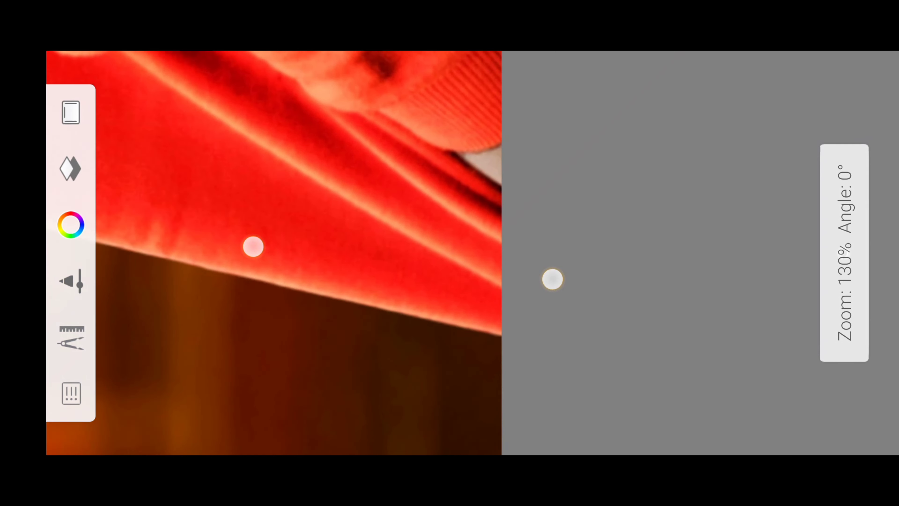
pyautogui.scroll(3, 567, 269)
pyautogui.scroll(3, 258, 197)
pyautogui.scroll(2, 340, 208)
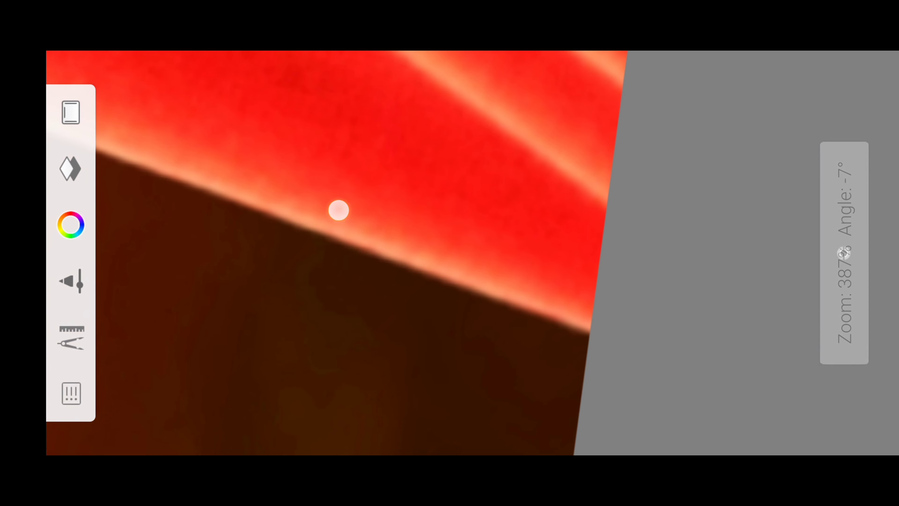
pyautogui.scroll(2, 251, 166)
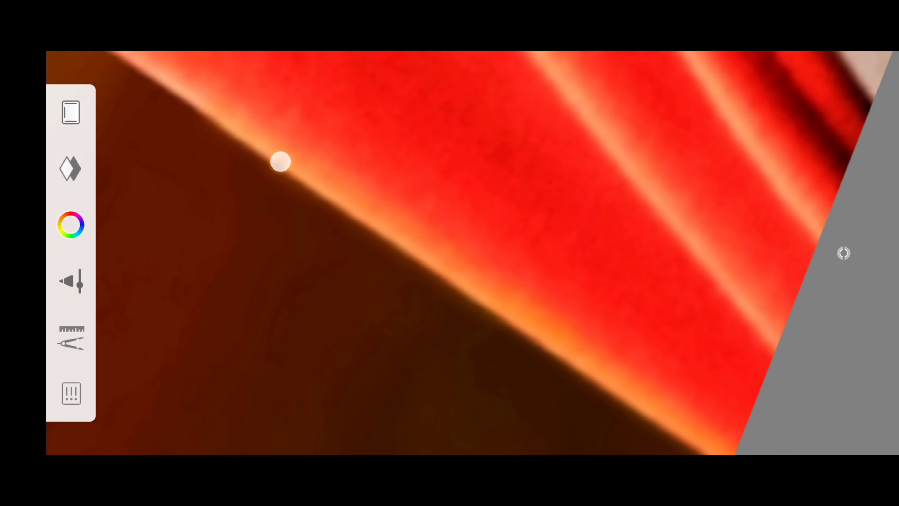
pyautogui.scroll(-1, 428, 157)
pyautogui.scroll(-1, 260, 154)
pyautogui.scroll(-1, 547, 210)
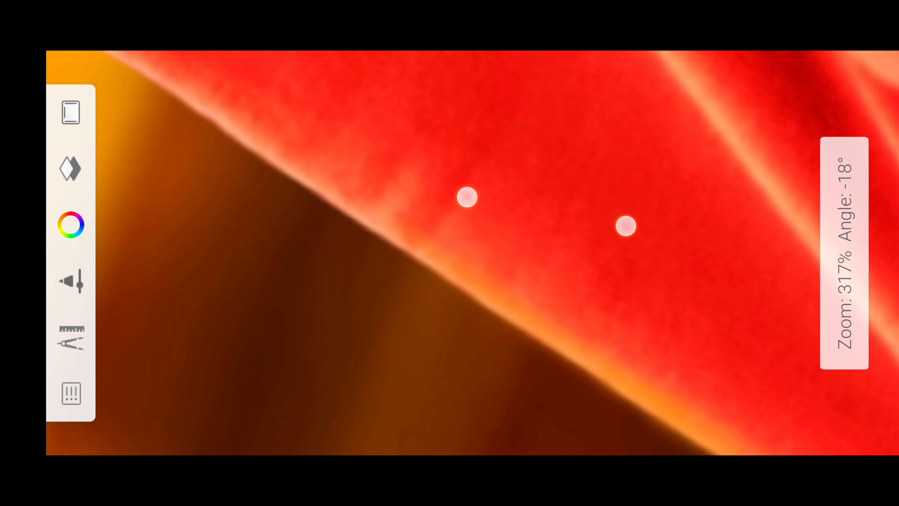
pyautogui.scroll(-1, 460, 248)
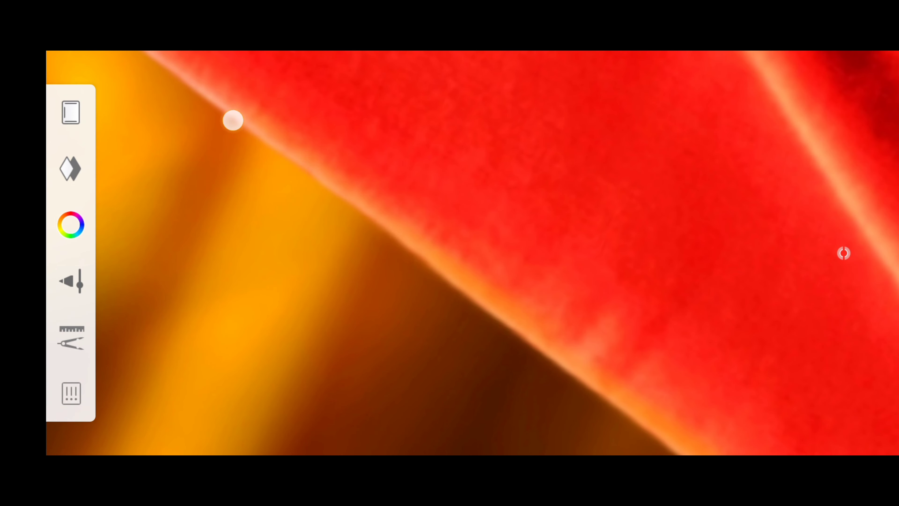
pyautogui.scroll(-1, 488, 267)
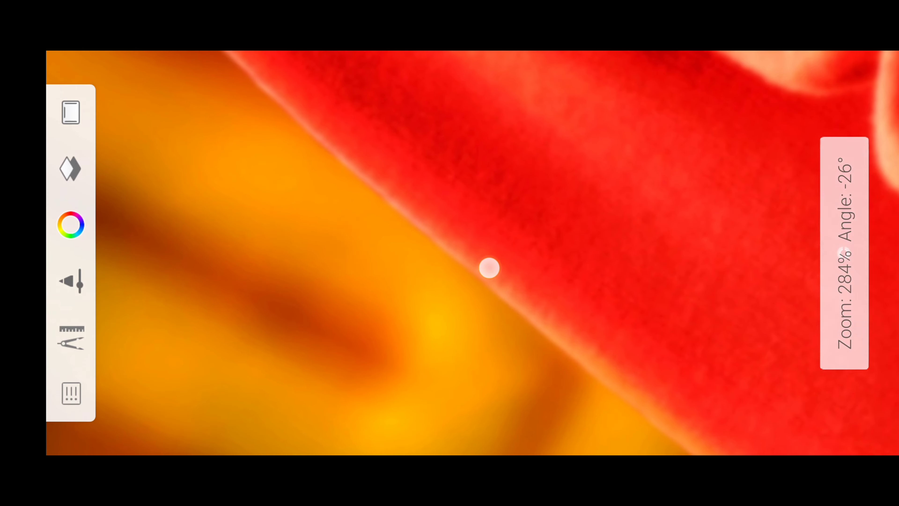
pyautogui.scroll(-1, 473, 253)
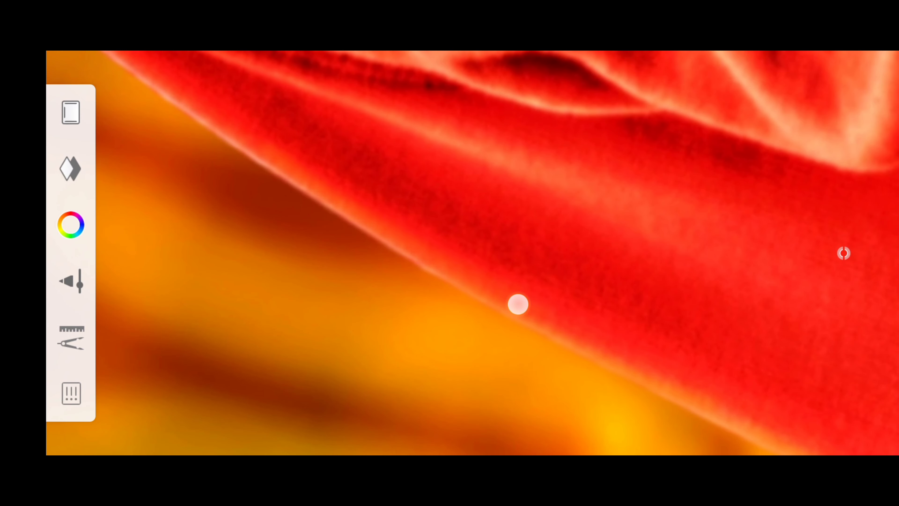
pyautogui.scroll(-1, 496, 255)
pyautogui.scroll(1, 522, 334)
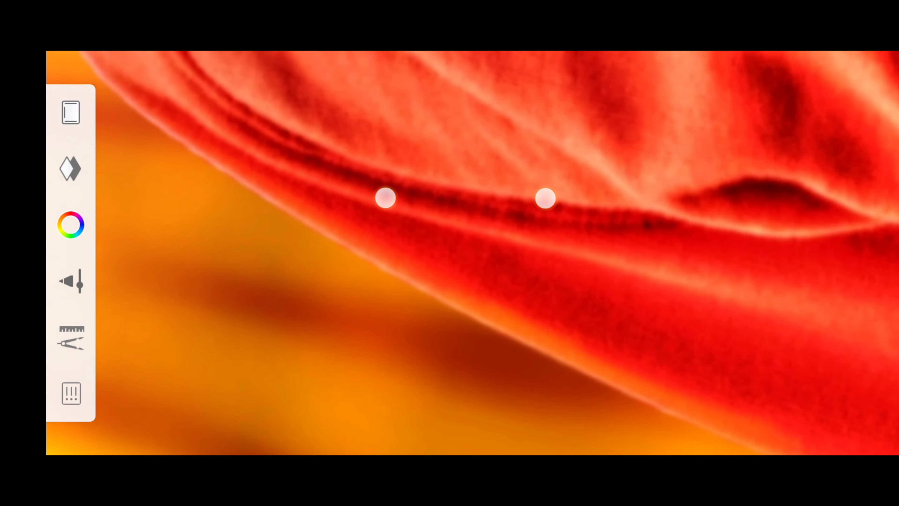
pyautogui.scroll(-5, 172, 104)
pyautogui.scroll(-3, 412, 221)
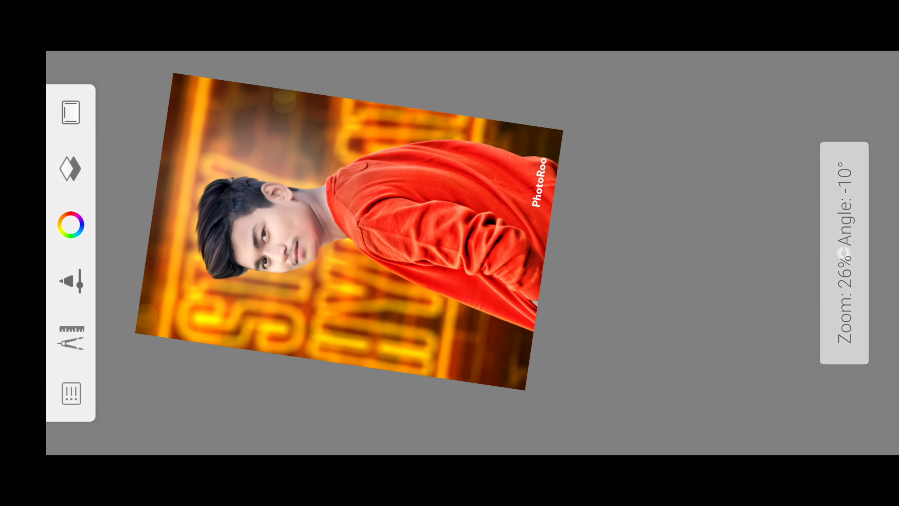
pyautogui.scroll(2, 411, 221)
pyautogui.scroll(5, 310, 215)
pyautogui.scroll(5, 310, 215)
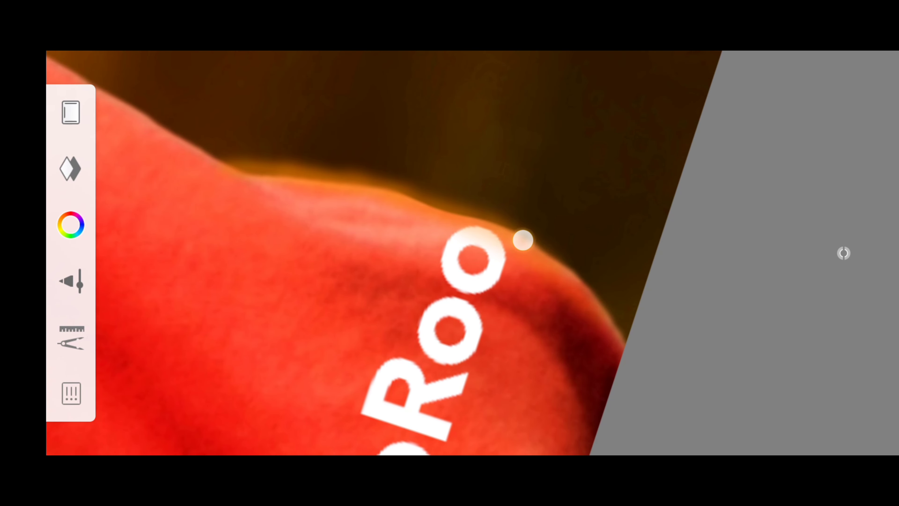
pyautogui.scroll(-1, 414, 123)
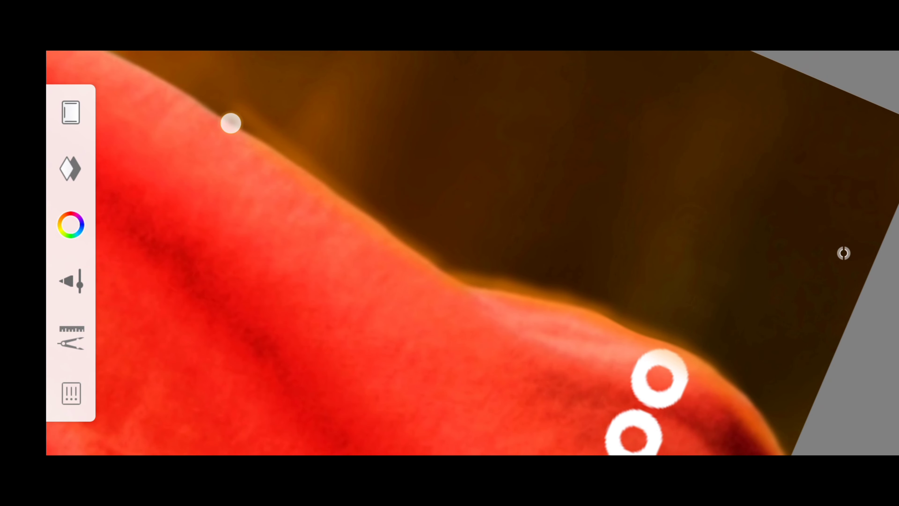
pyautogui.scroll(-1, 612, 269)
pyautogui.scroll(-1, 844, 253)
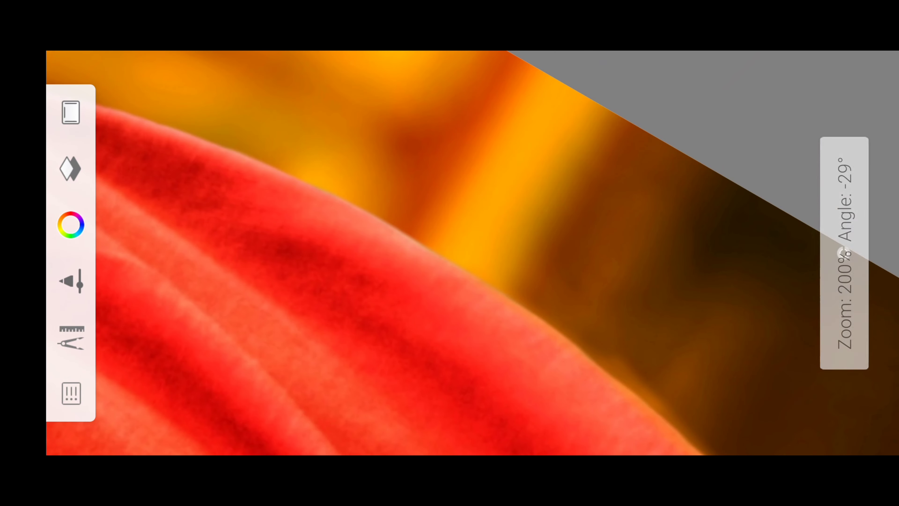
pyautogui.scroll(-1, 844, 253)
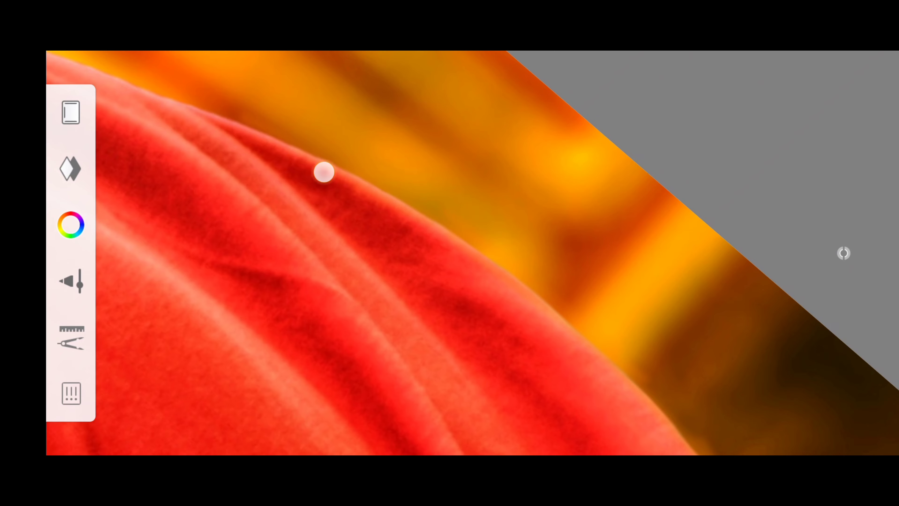
pyautogui.scroll(-1, 844, 253)
pyautogui.scroll(-1, 844, 253)
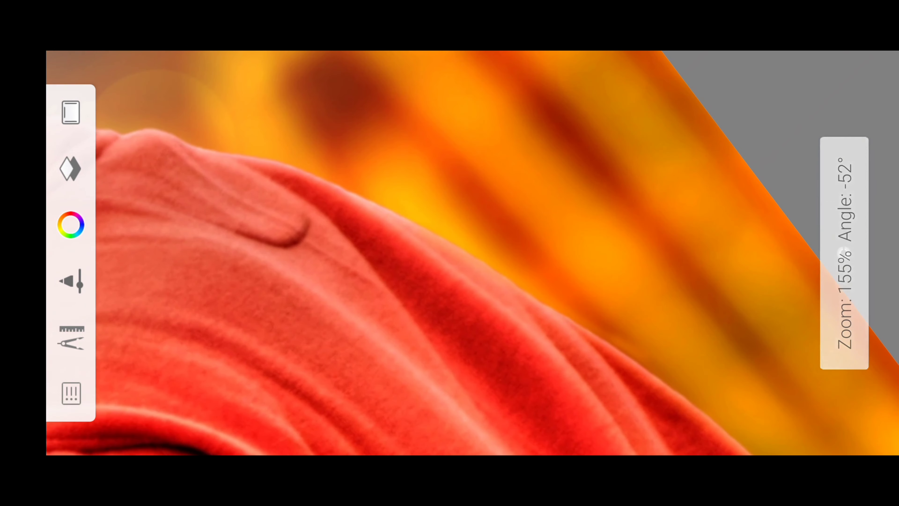
pyautogui.scroll(-1, 844, 253)
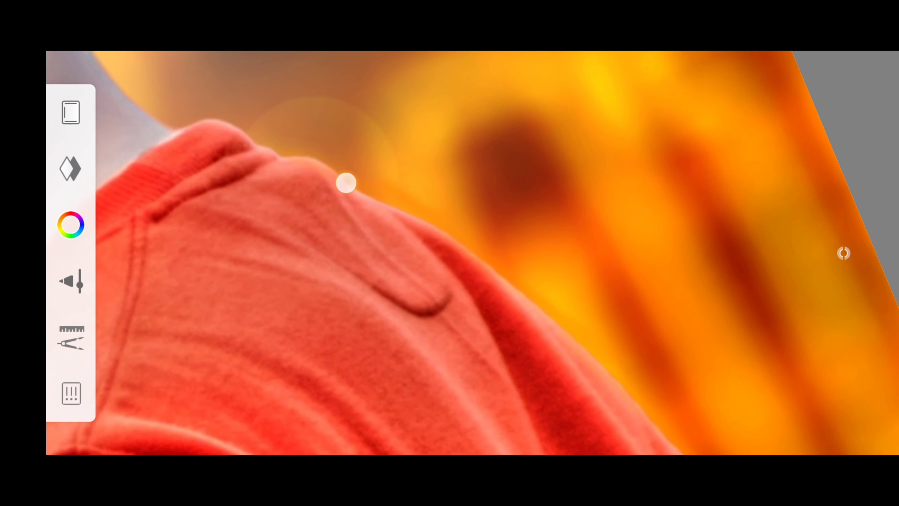
pyautogui.scroll(-3, 570, 138)
pyautogui.scroll(-5, 510, 110)
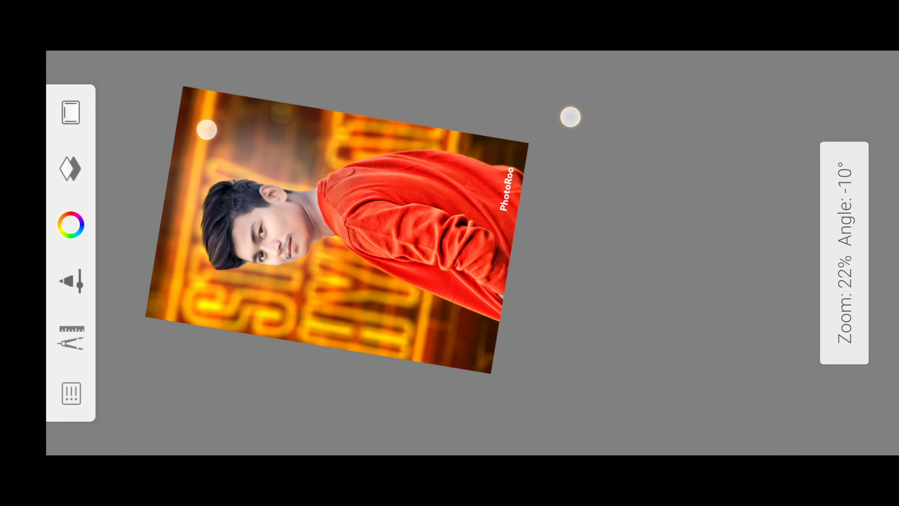
pyautogui.scroll(3, 287, 244)
pyautogui.scroll(5, 354, 239)
pyautogui.scroll(1, 528, 217)
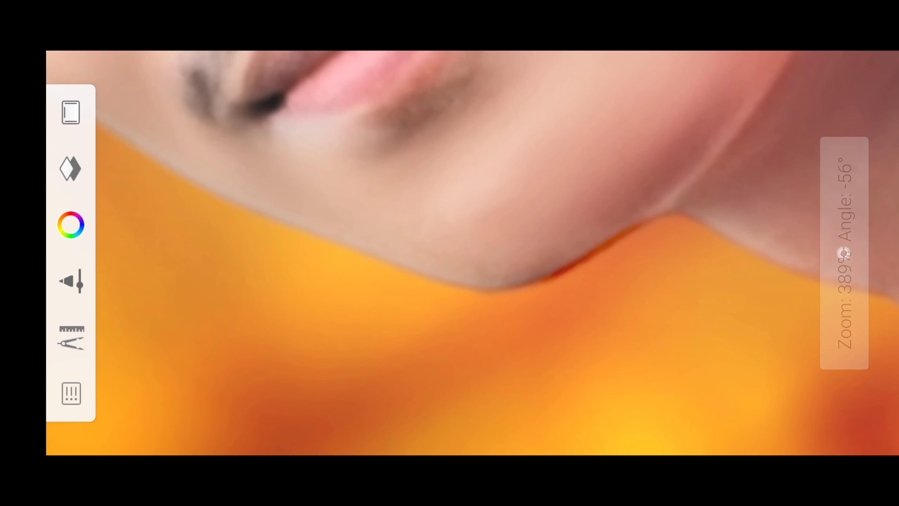
pyautogui.scroll(-1, 843, 253)
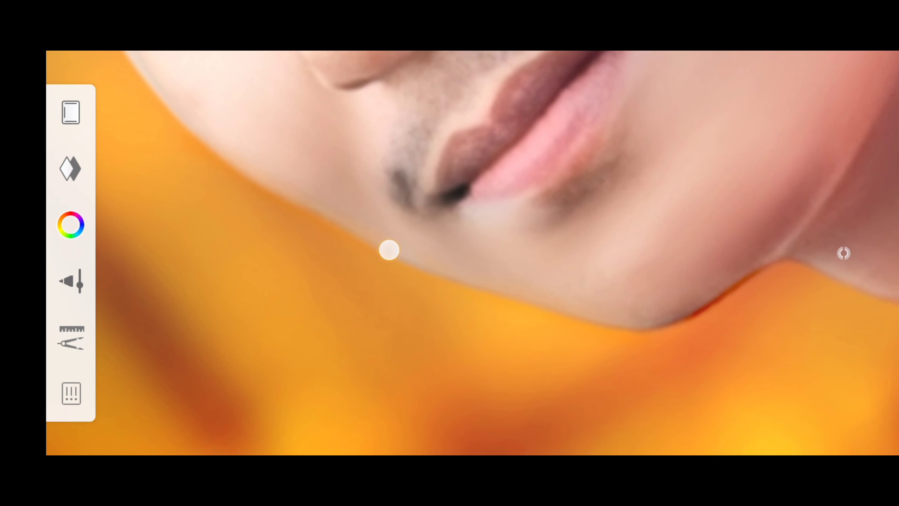
pyautogui.scroll(-1, 844, 253)
pyautogui.scroll(-3, 246, 130)
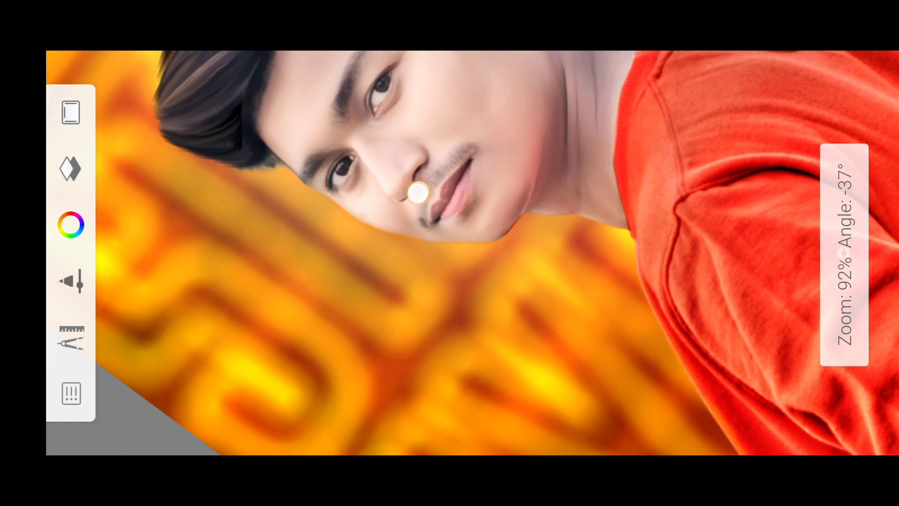
pyautogui.scroll(-2, 411, 195)
pyautogui.scroll(-1, 410, 153)
pyautogui.scroll(1, 401, 159)
# Apply an HSL adjustment to the top layer: Lightness 30, Saturation 19
pyautogui.click(71, 169)
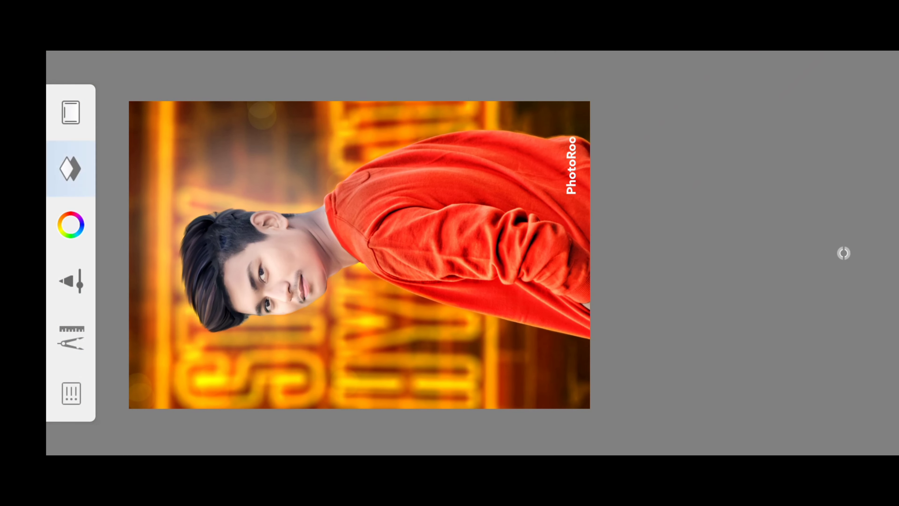
pyautogui.click(430, 104)
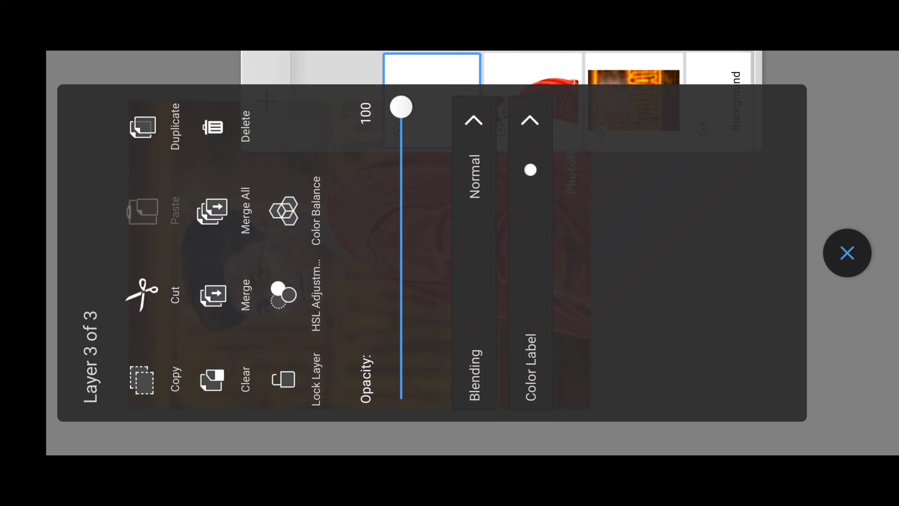
pyautogui.click(283, 294)
pyautogui.moveTo(864, 251)
pyautogui.mouseDown()
pyautogui.moveTo(857, 127)
pyautogui.moveTo(859, 163)
pyautogui.mouseUp()
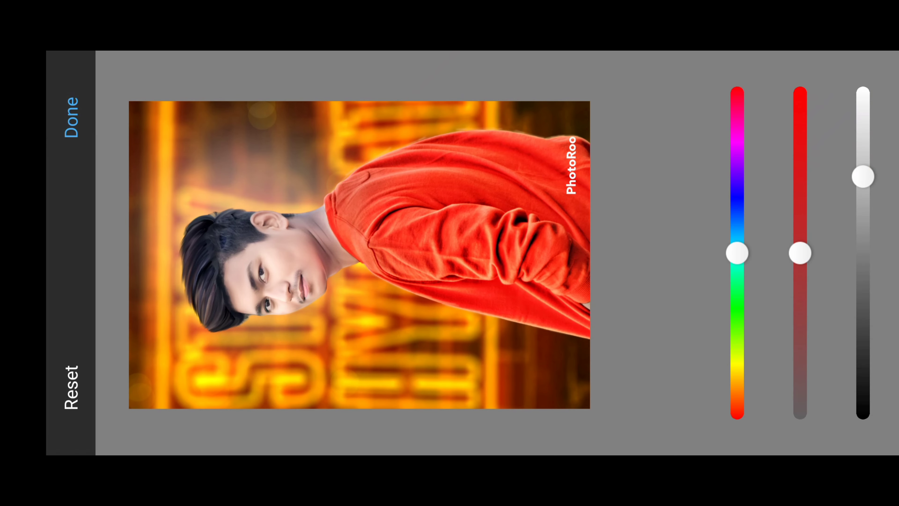
pyautogui.moveTo(800, 253); pyautogui.dragTo(801, 214)
pyautogui.click(71, 93)
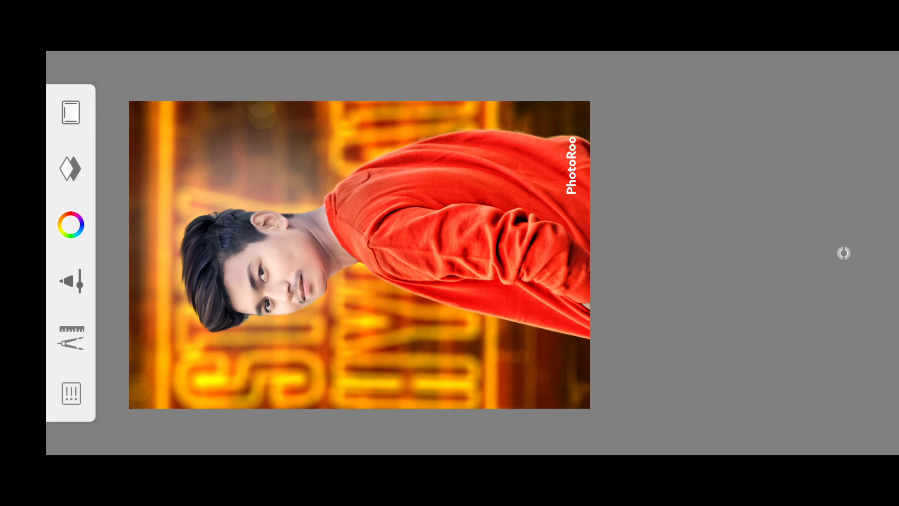
pyautogui.moveTo(843, 253); pyautogui.dragTo(675, 214)
# Share the picture to Snapseed and open it there
pyautogui.click(71, 336)
pyautogui.click(71, 393)
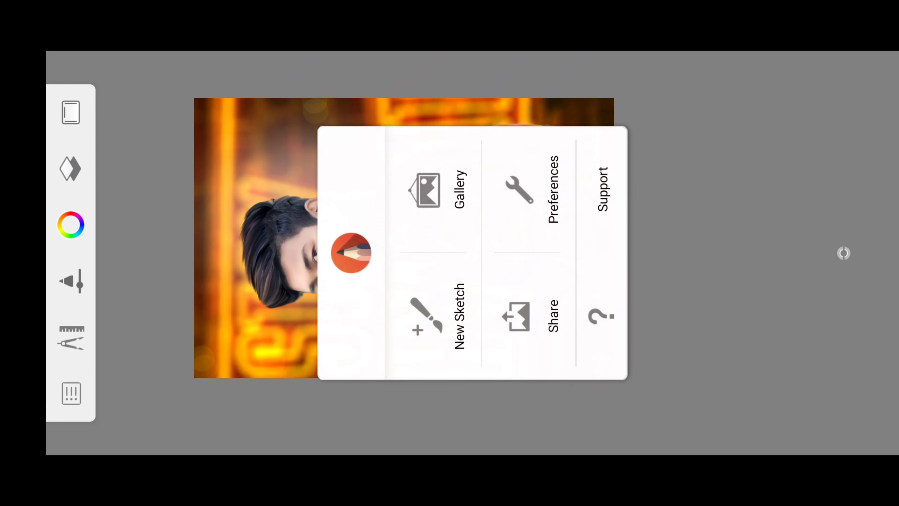
pyautogui.click(526, 307)
pyautogui.click(526, 283)
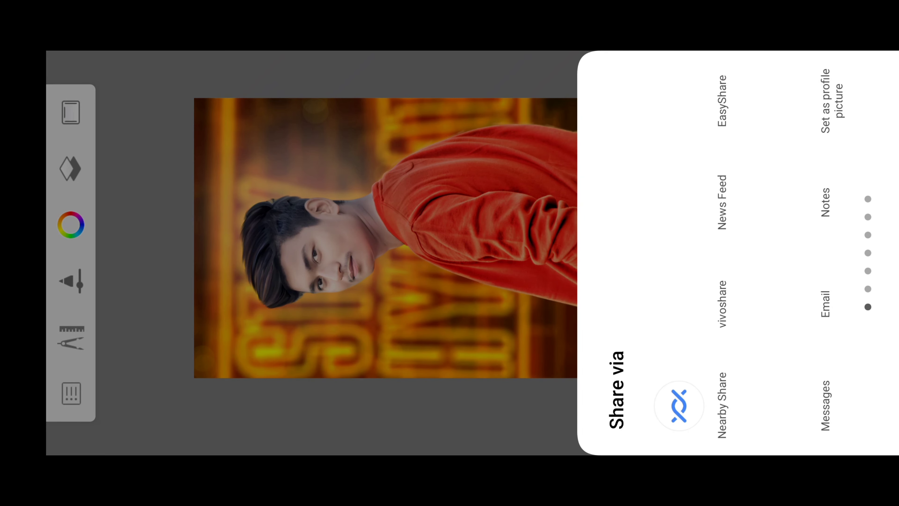
pyautogui.scroll(5, 750, 253)
pyautogui.click(783, 278)
pyautogui.click(872, 253)
# Heal away the leftover PhotoRoom watermark on the sleeve with the Healing tool
pyautogui.click(519, 202)
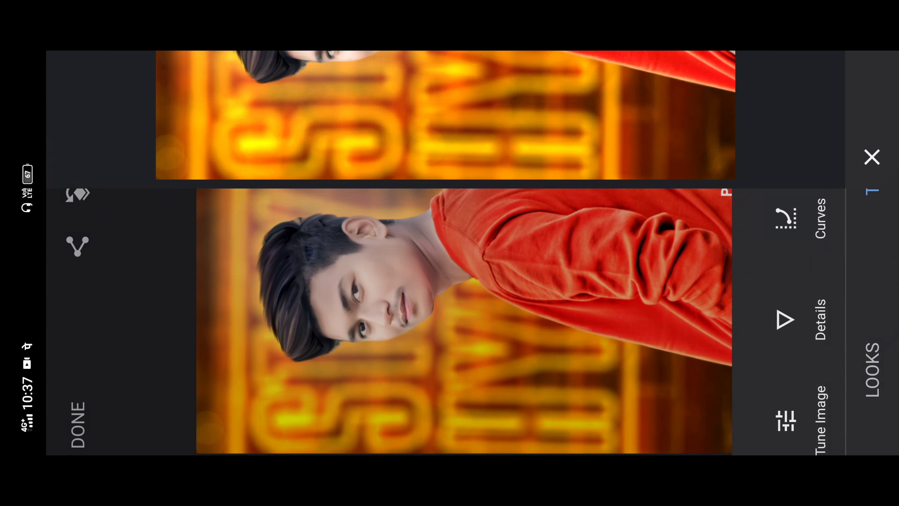
pyautogui.scroll(5, 584, 149)
pyautogui.moveTo(617, 265); pyautogui.dragTo(657, 244)
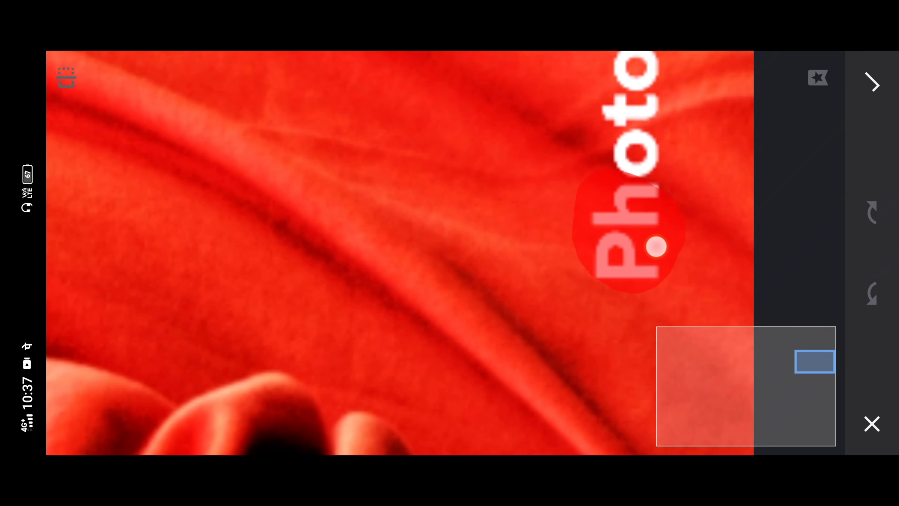
pyautogui.scroll(-3, 444, 253)
pyautogui.scroll(2, 445, 251)
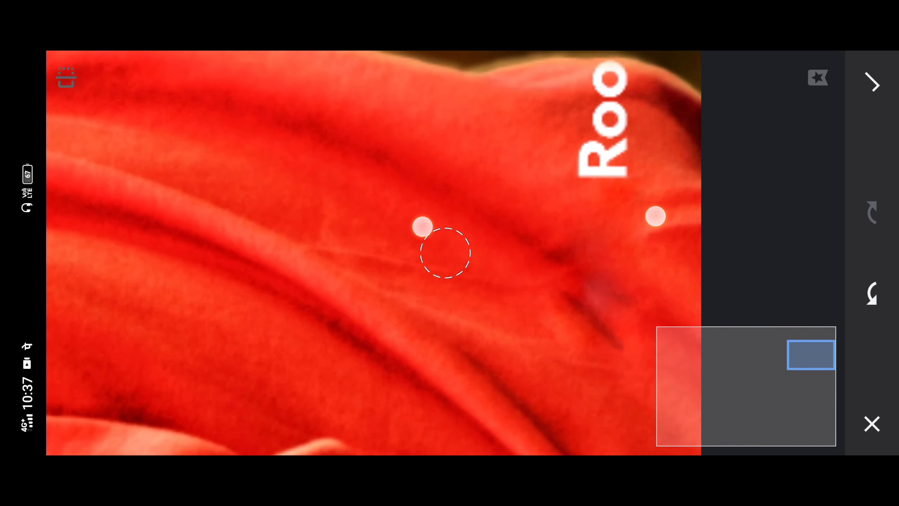
pyautogui.moveTo(580, 170); pyautogui.dragTo(625, 219)
# Heal the white glare on the sweatshirt, undoing a stray stroke, and apply the healing
pyautogui.scroll(1, 446, 253)
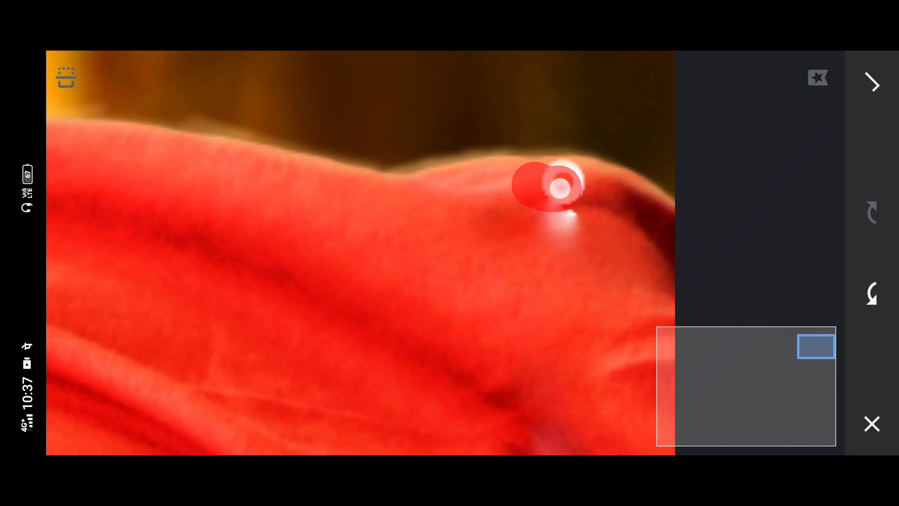
pyautogui.moveTo(520, 185); pyautogui.dragTo(582, 215)
pyautogui.click(865, 278)
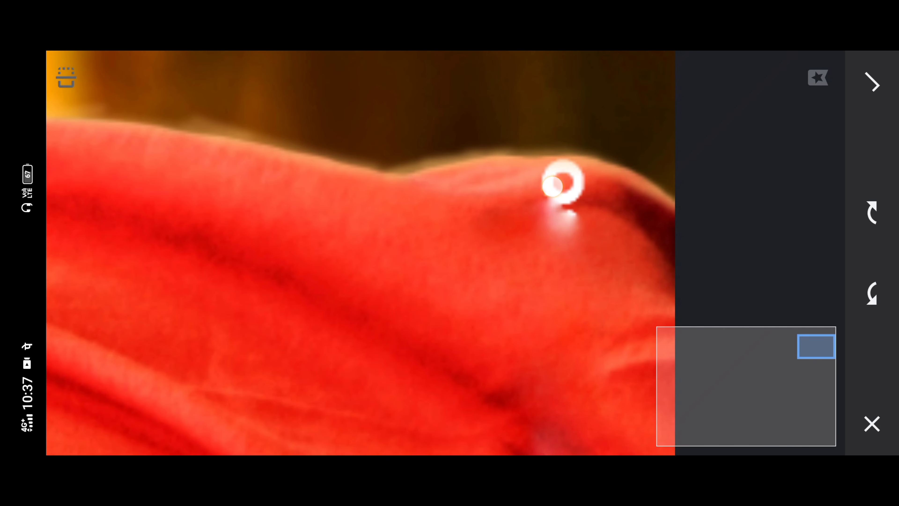
pyautogui.moveTo(561, 199); pyautogui.dragTo(566, 231)
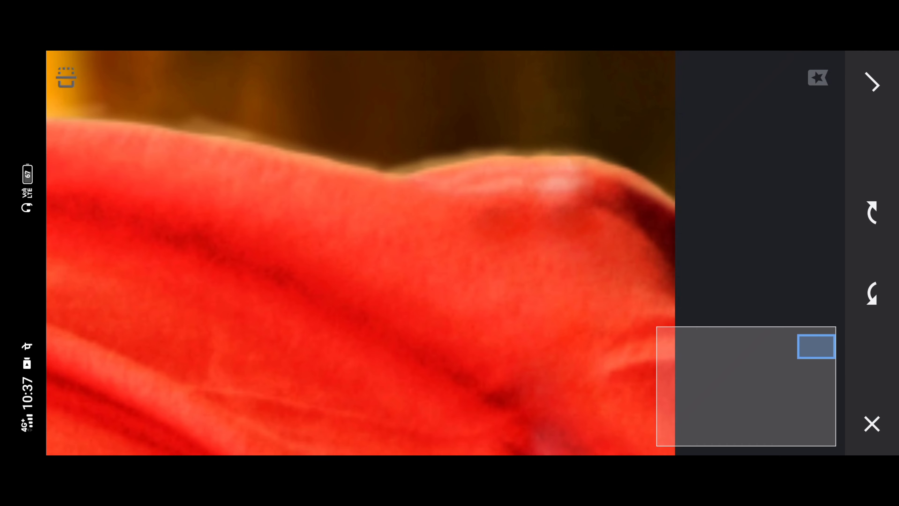
pyautogui.scroll(-3, 445, 253)
pyautogui.click(872, 83)
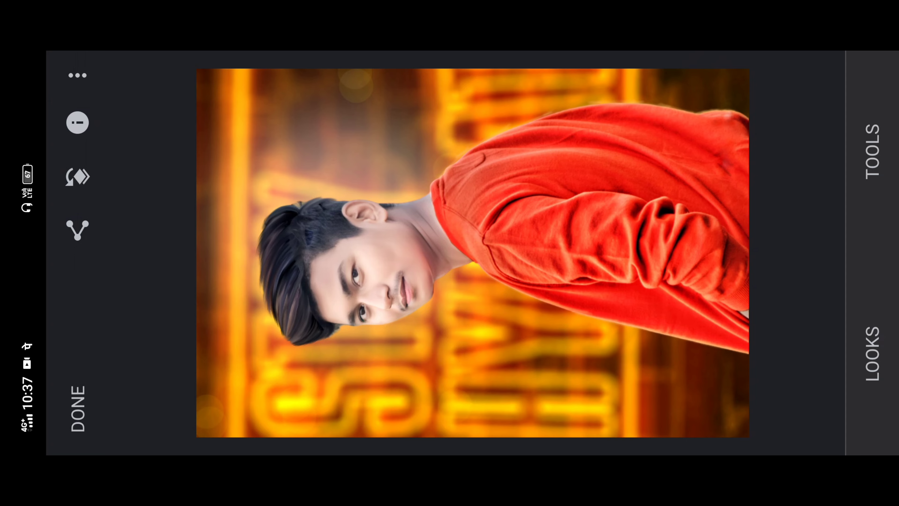
# Add a Snapseed selective point on the hair, enlarge it, and apply Structure +50
pyautogui.click(872, 152)
pyautogui.click(518, 402)
pyautogui.click(257, 267)
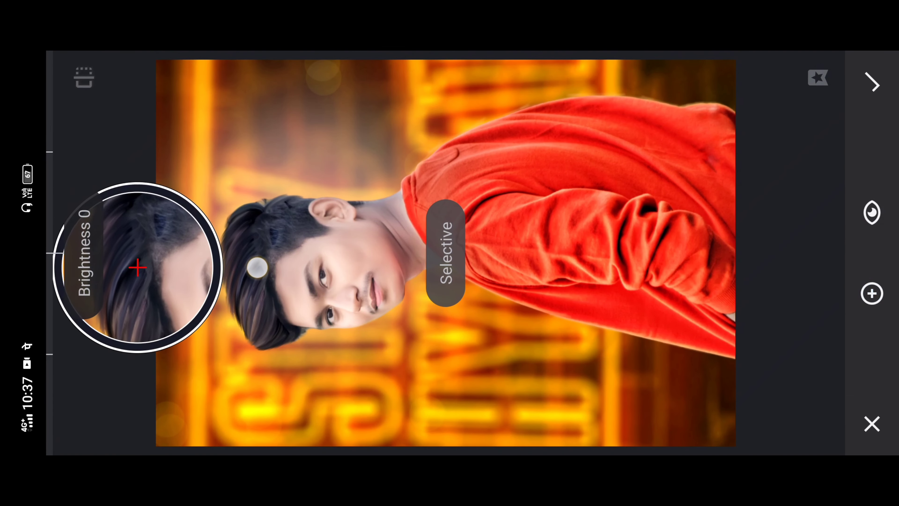
pyautogui.moveTo(114, 414); pyautogui.dragTo(124, 376)
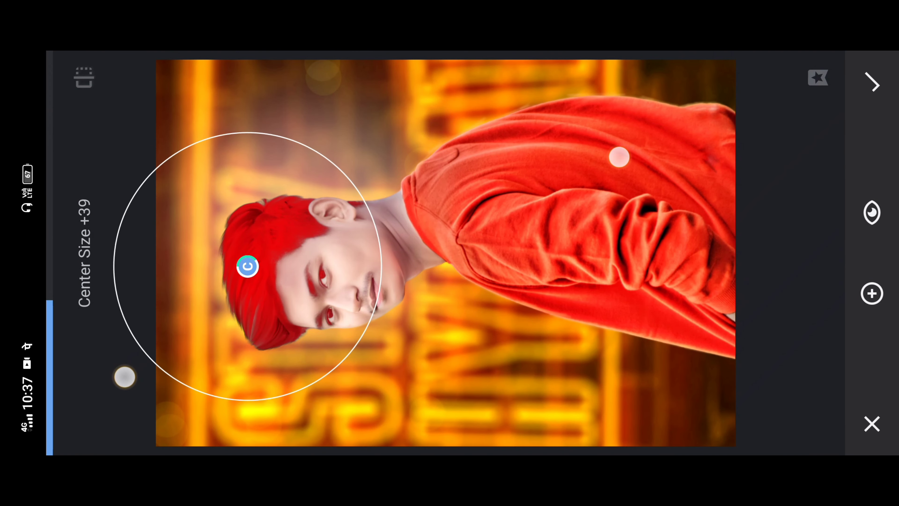
pyautogui.moveTo(619, 157)
pyautogui.mouseDown()
pyautogui.moveTo(646, 139)
pyautogui.moveTo(677, 142)
pyautogui.mouseUp()
pyautogui.click(872, 83)
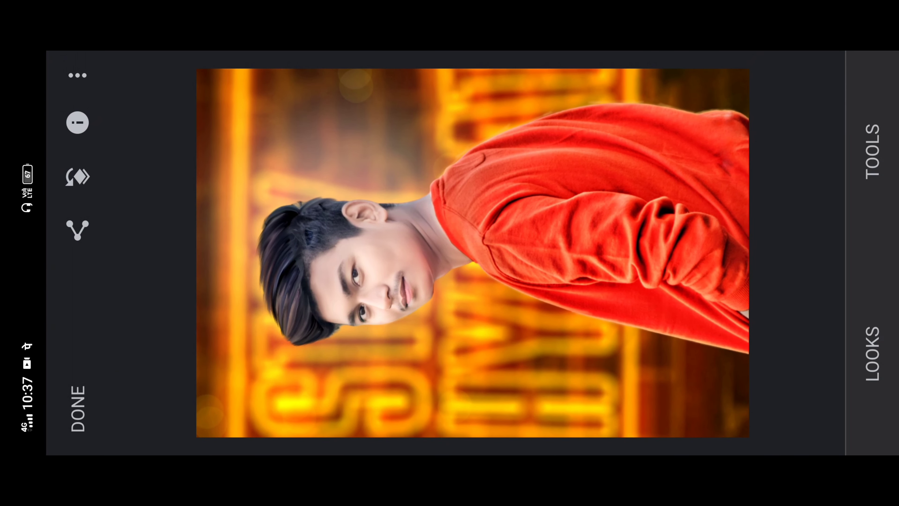
# Bring up the save and share options for the photo, then dismiss them
pyautogui.click(77, 230)
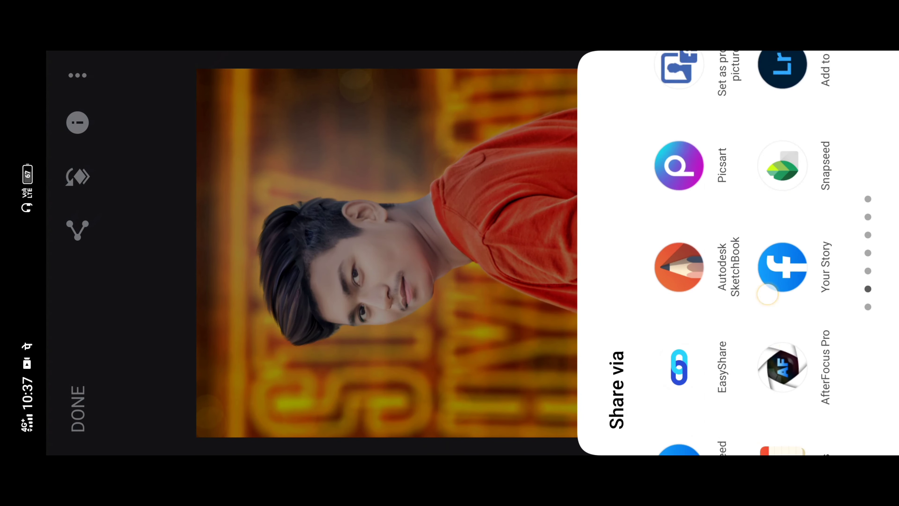
pyautogui.moveTo(767, 294); pyautogui.dragTo(768, 432)
pyautogui.press('Escape')
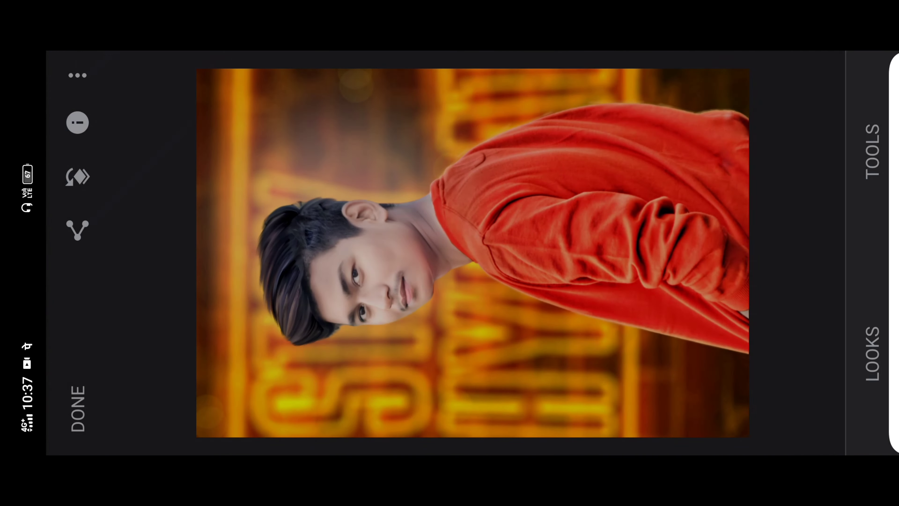
# Open the imported neon portrait in Lightroom and lower Blacks to -9
pyautogui.moveTo(28, 248); pyautogui.dragTo(531, 248)
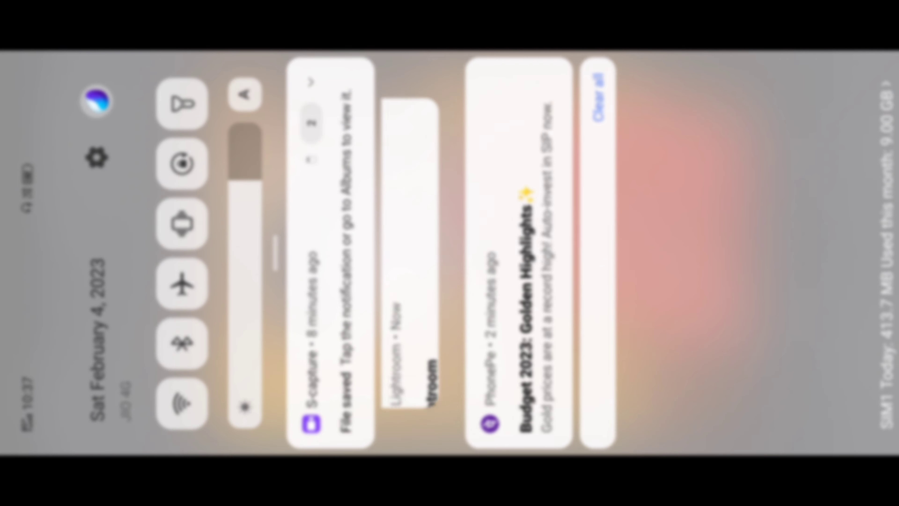
pyautogui.click(425, 248)
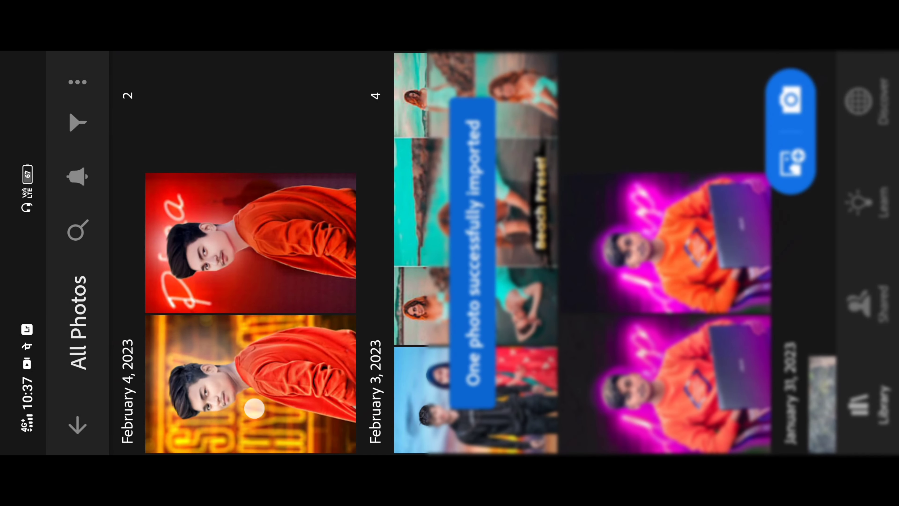
pyautogui.click(254, 408)
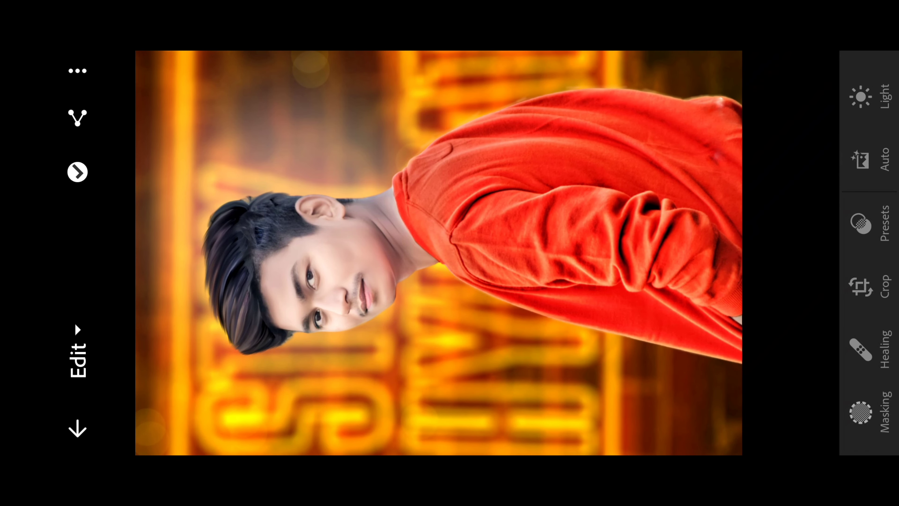
pyautogui.click(860, 156)
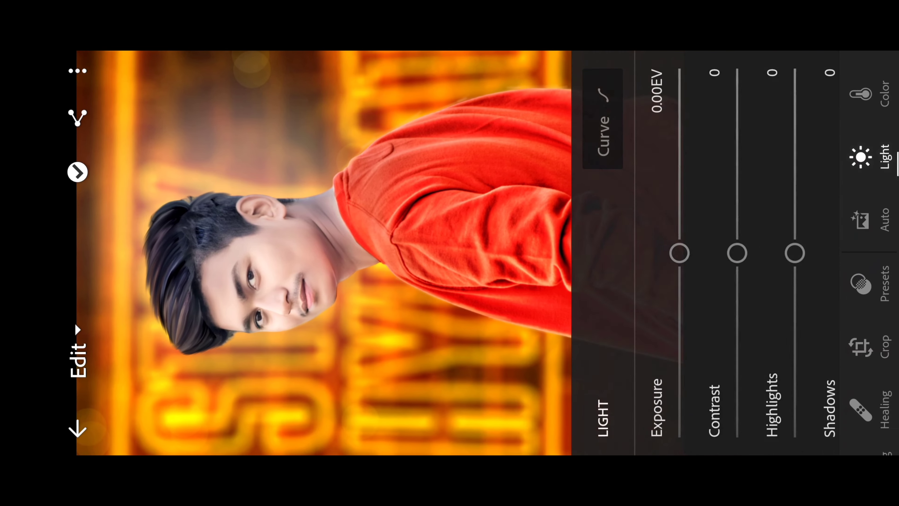
pyautogui.moveTo(717, 96); pyautogui.dragTo(543, 96)
pyautogui.moveTo(788, 253); pyautogui.dragTo(788, 270)
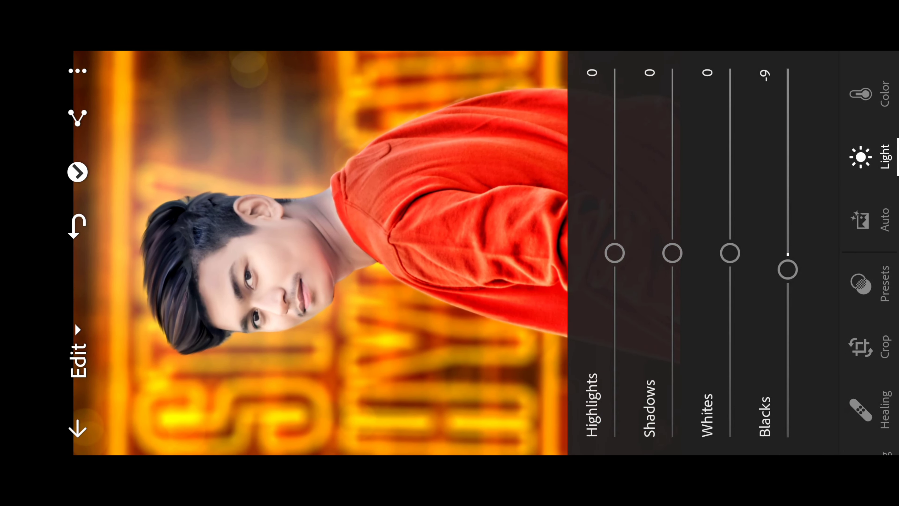
pyautogui.moveTo(602, 107); pyautogui.dragTo(779, 107)
# In Color Mix, set yellow Hue -25 and Saturation +26, and orange Luminance +4
pyautogui.click(864, 94)
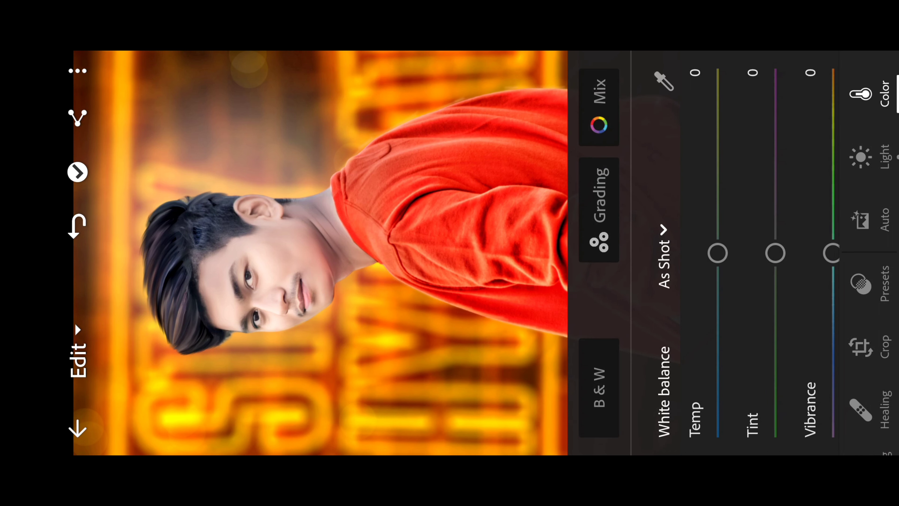
pyautogui.click(598, 106)
pyautogui.click(670, 321)
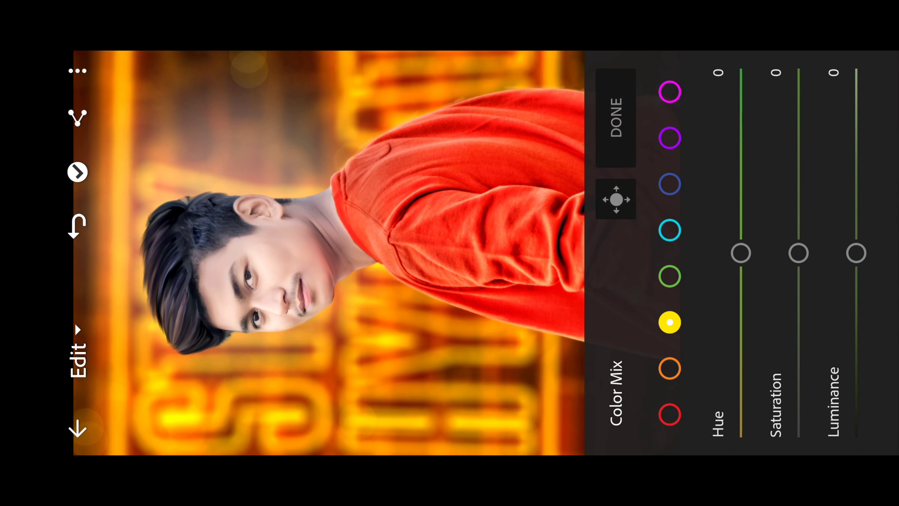
pyautogui.moveTo(746, 256)
pyautogui.mouseDown()
pyautogui.moveTo(764, 331)
pyautogui.moveTo(779, 265)
pyautogui.moveTo(792, 314)
pyautogui.moveTo(815, 191)
pyautogui.moveTo(819, 203)
pyautogui.mouseUp()
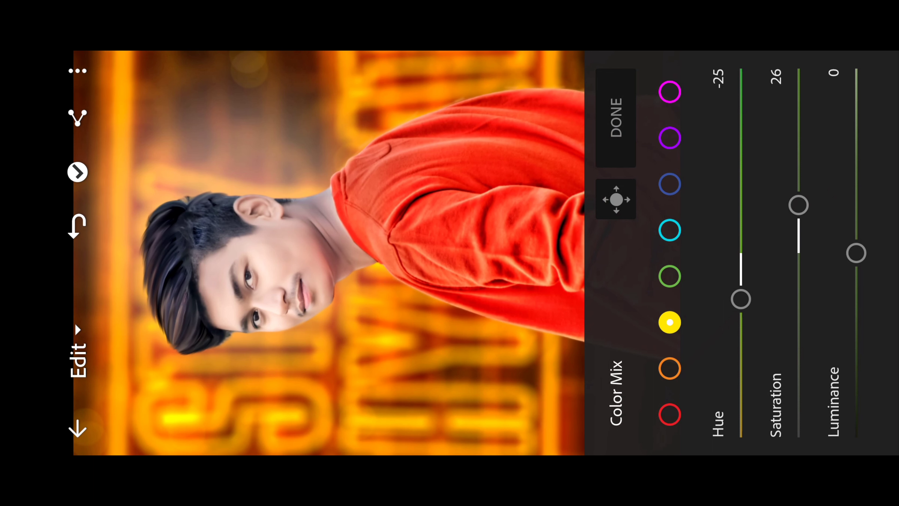
pyautogui.click(670, 369)
pyautogui.moveTo(857, 253)
pyautogui.mouseDown()
pyautogui.moveTo(856, 231)
pyautogui.moveTo(856, 245)
pyautogui.mouseUp()
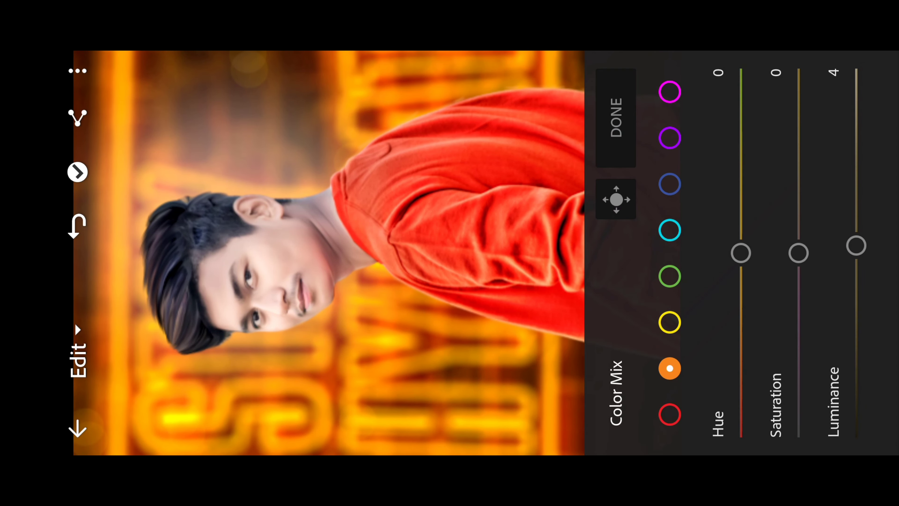
pyautogui.click(616, 118)
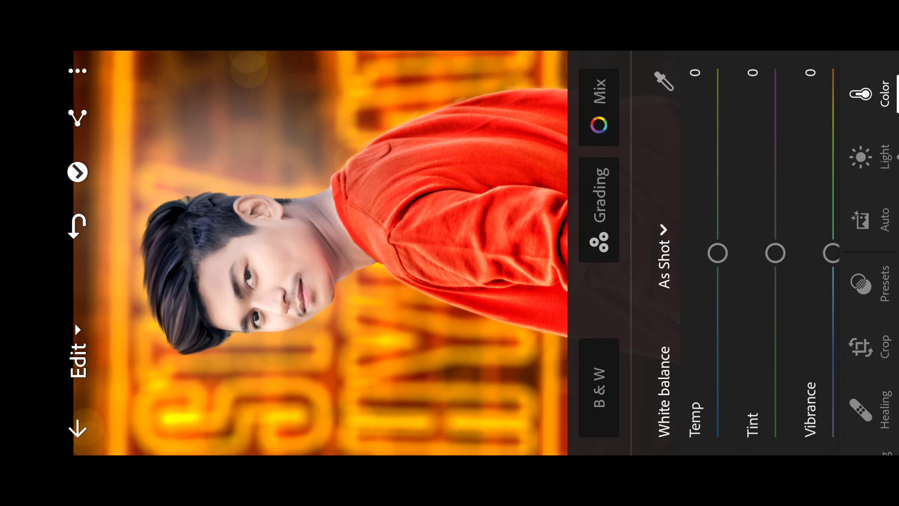
# Set white balance to Temp -5, Tint 12, with Vibrance 8 and Saturation 13
pyautogui.moveTo(719, 255)
pyautogui.mouseDown()
pyautogui.moveTo(719, 269)
pyautogui.moveTo(764, 212)
pyautogui.moveTo(764, 233)
pyautogui.moveTo(763, 221)
pyautogui.mouseUp()
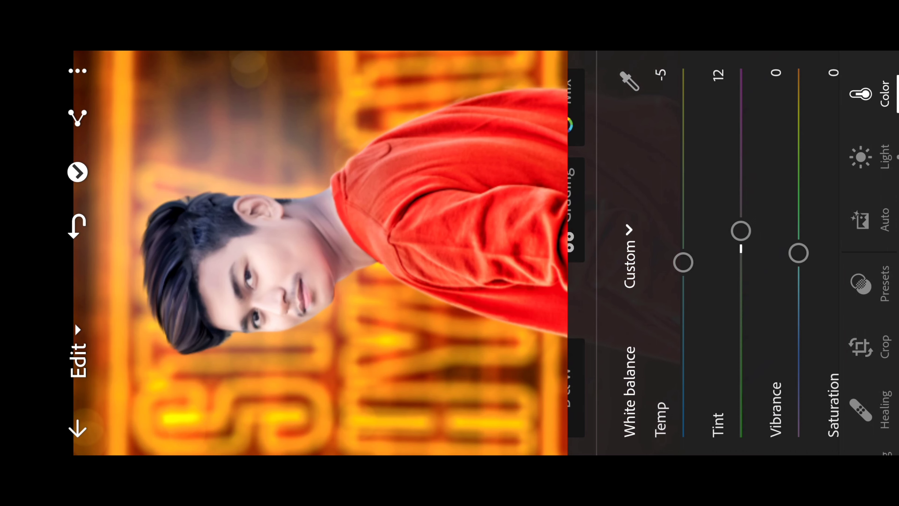
pyautogui.hscroll(2, 705, 248)
pyautogui.moveTo(730, 253); pyautogui.dragTo(730, 238)
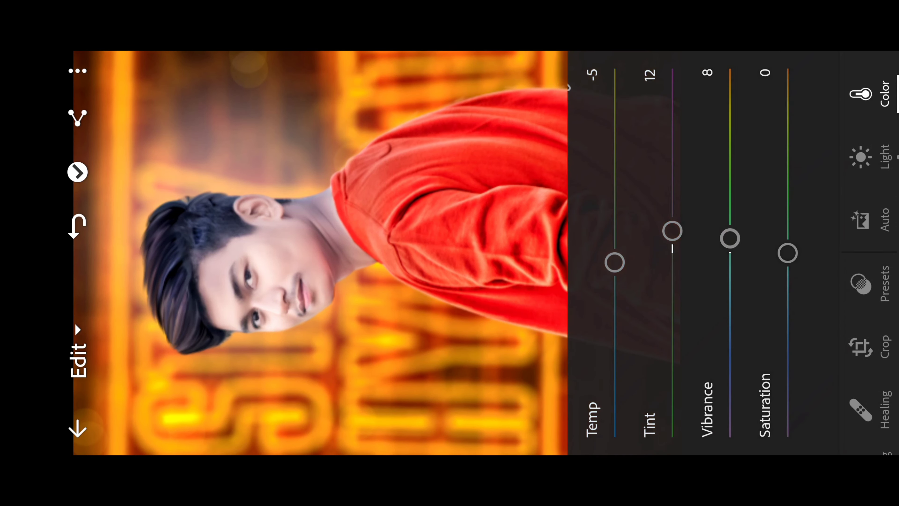
pyautogui.moveTo(789, 252)
pyautogui.mouseDown()
pyautogui.moveTo(796, 218)
pyautogui.moveTo(795, 225)
pyautogui.mouseUp()
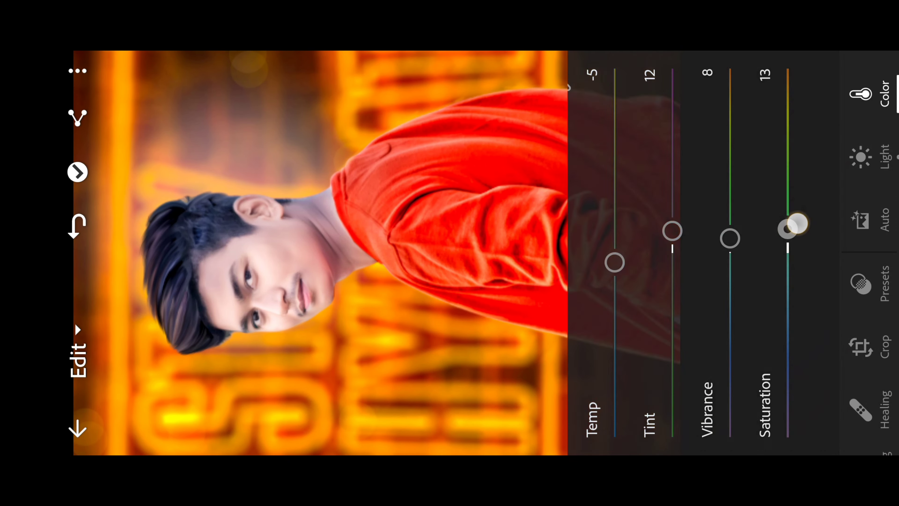
# Preview the edited portrait full screen and compare it against the unedited original
pyautogui.click(384, 394)
pyautogui.click(800, 213)
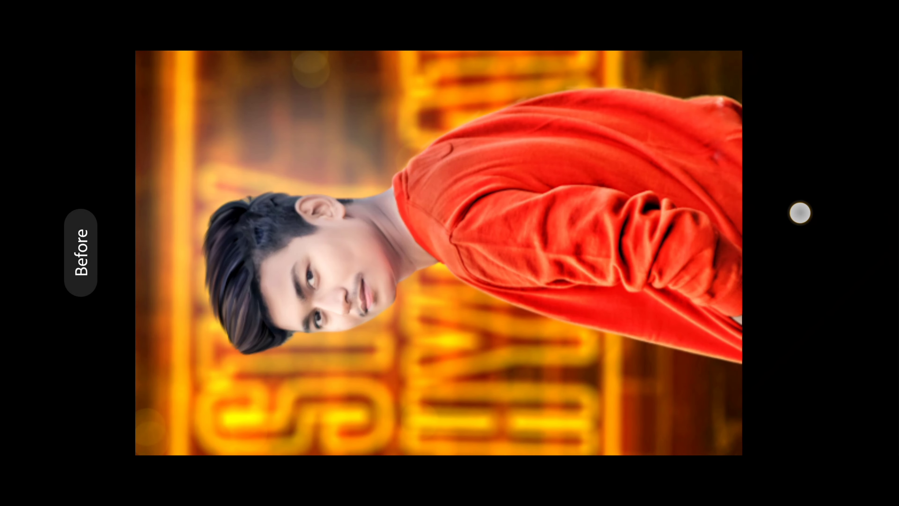
pyautogui.click(796, 230)
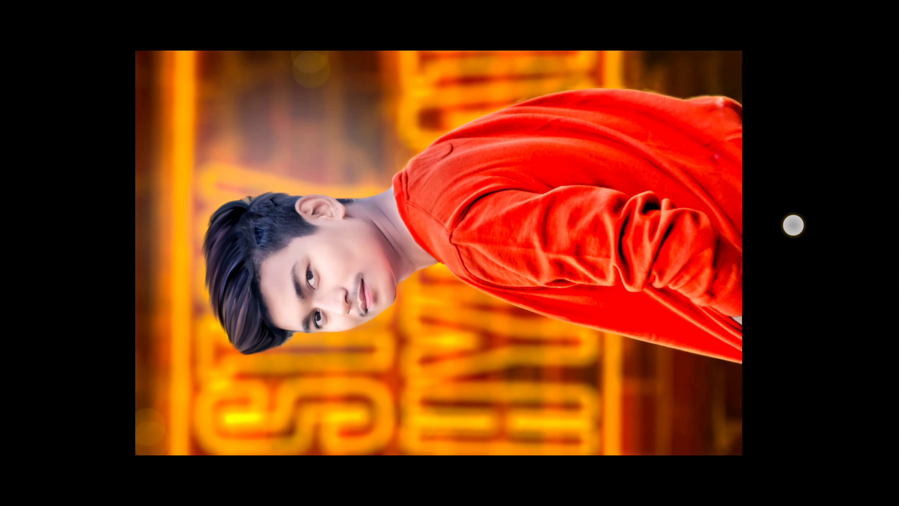
pyautogui.click(747, 215)
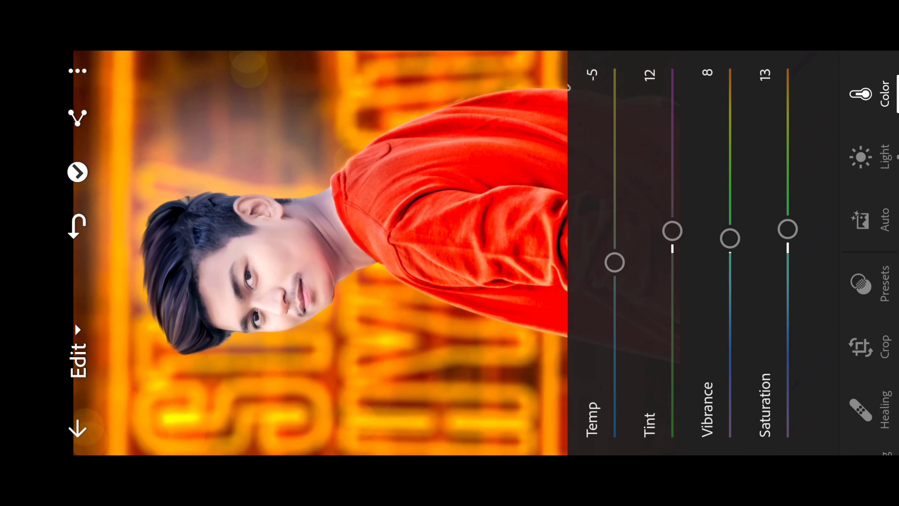
pyautogui.moveTo(861, 106); pyautogui.dragTo(860, 248)
# Set Sharpening 6 with Radius 1.60, and Noise Reduction 74 with Detail 61
pyautogui.click(859, 123)
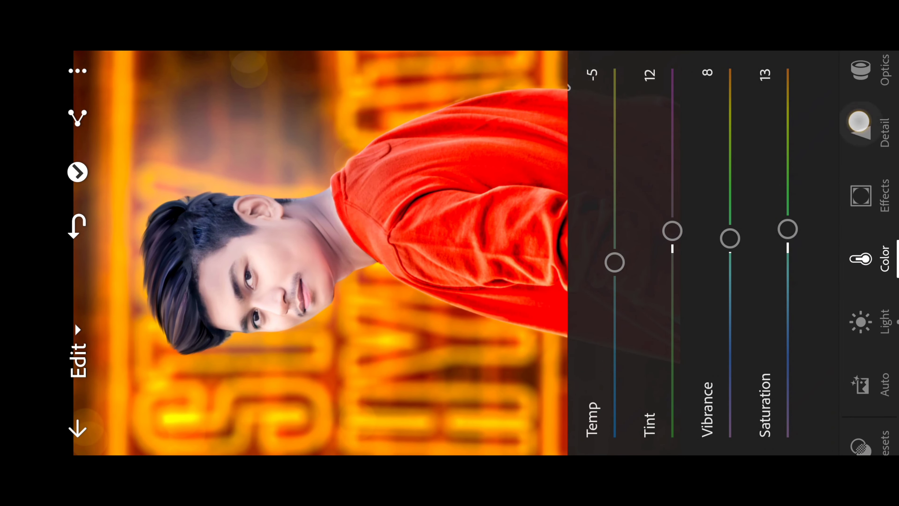
pyautogui.moveTo(676, 302); pyautogui.dragTo(675, 423)
pyautogui.moveTo(732, 364); pyautogui.dragTo(733, 275)
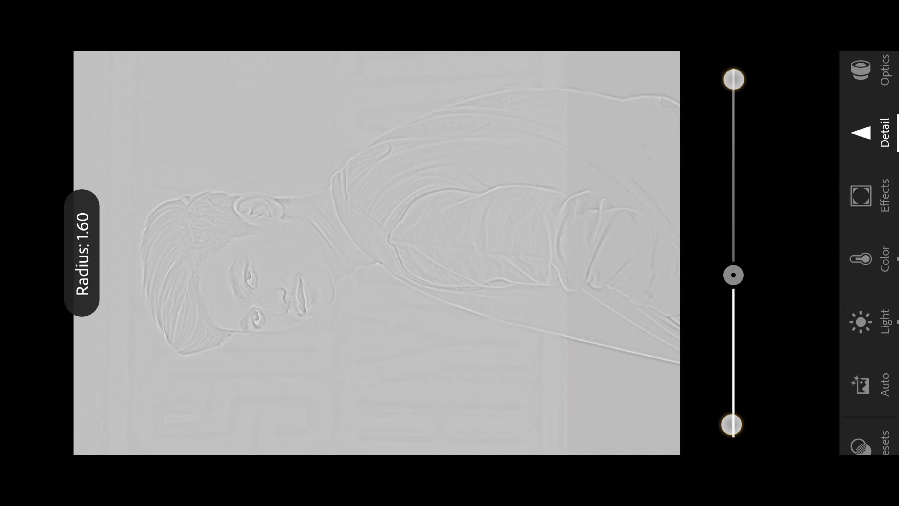
pyautogui.moveTo(762, 213); pyautogui.dragTo(699, 213)
pyautogui.moveTo(727, 343)
pyautogui.mouseDown()
pyautogui.moveTo(727, 268)
pyautogui.moveTo(767, 168)
pyautogui.moveTo(671, 183)
pyautogui.mouseUp()
pyautogui.moveTo(728, 253); pyautogui.dragTo(729, 212)
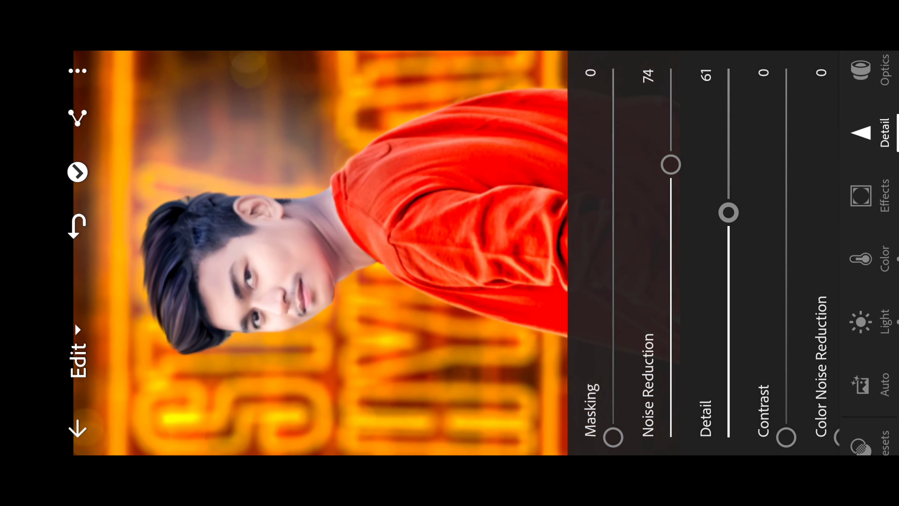
# Preview the result against the original, then export the finished portrait to the device
pyautogui.click(433, 405)
pyautogui.click(789, 186)
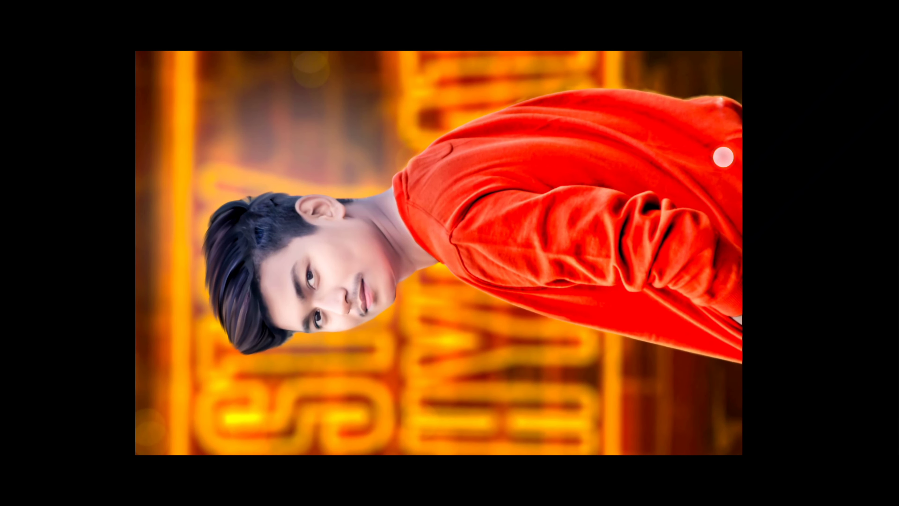
pyautogui.click(439, 249)
pyautogui.click(77, 117)
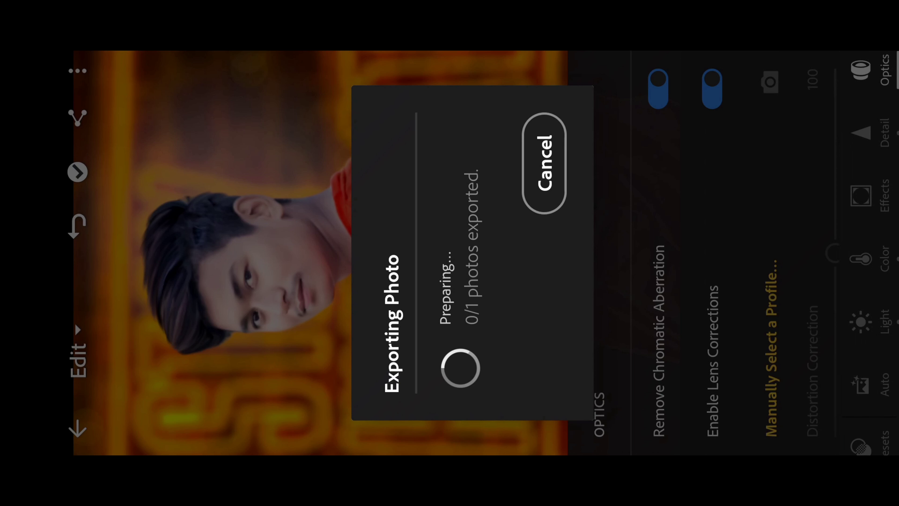